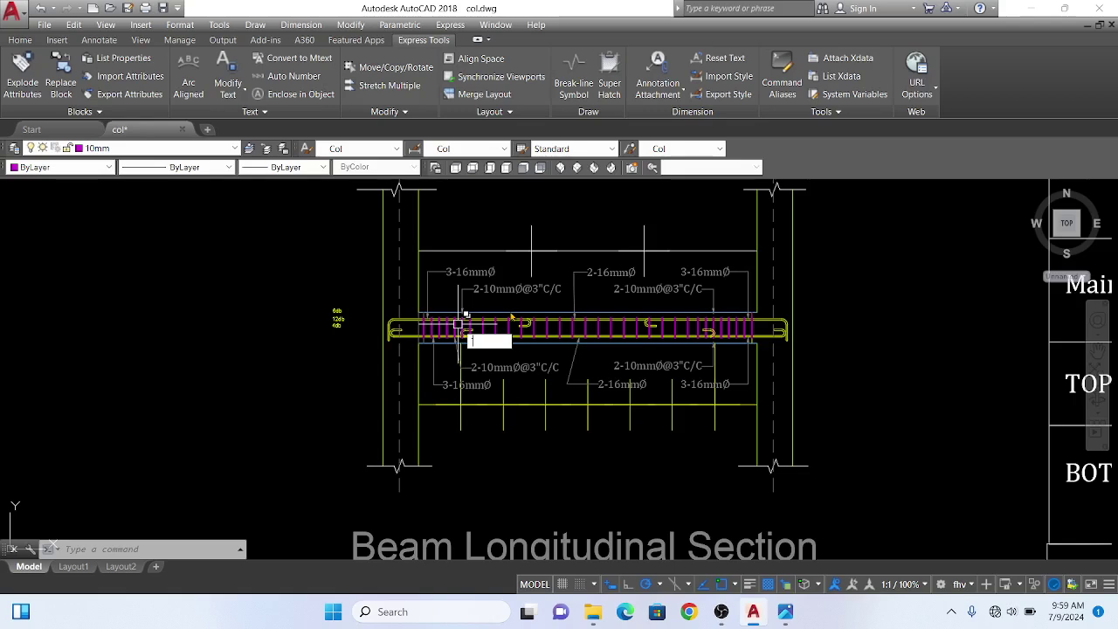
- Select and deselect the left-end rebar polyline, then zoom around to inspect the beam's hooks
left_click(459, 325)
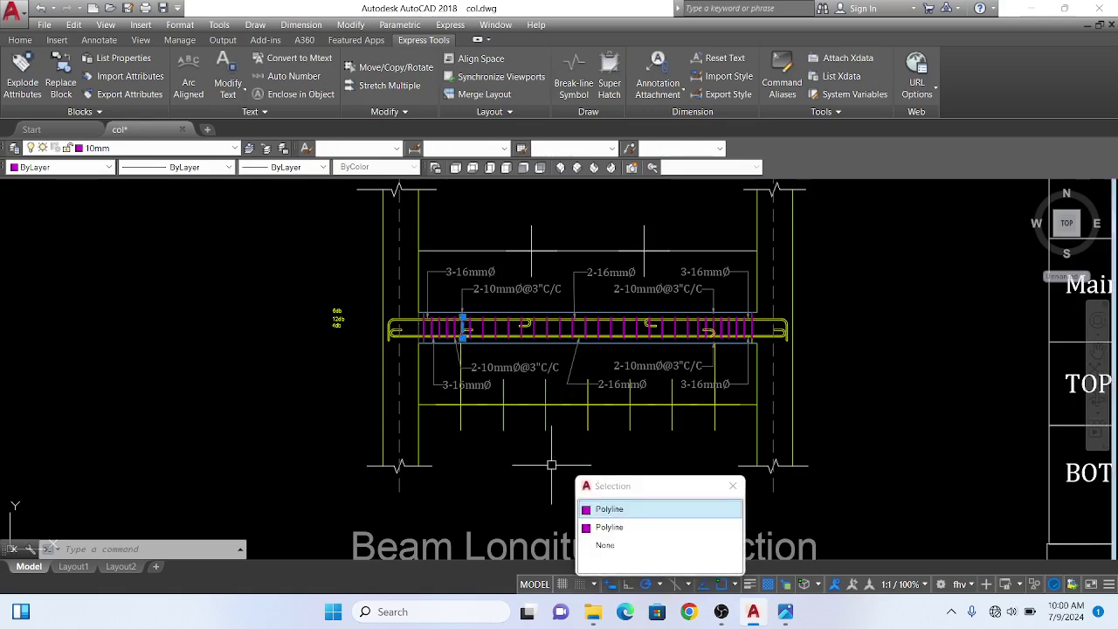
key("Escape")
scroll(522, 470, "down", 5)
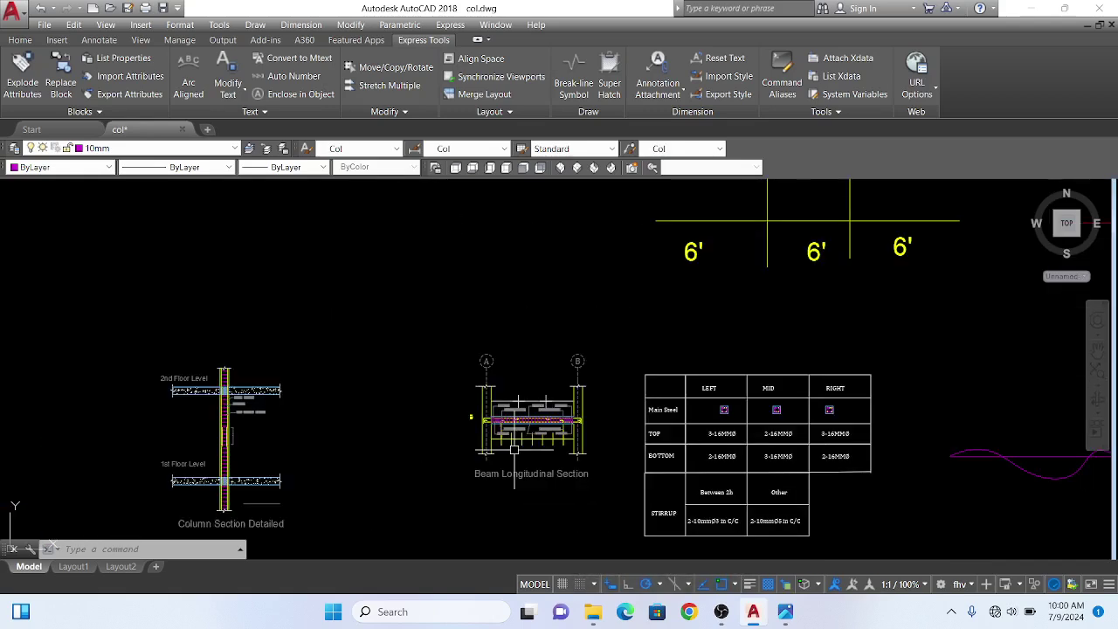
scroll(533, 461, "up", 5)
scroll(454, 404, "down", 3)
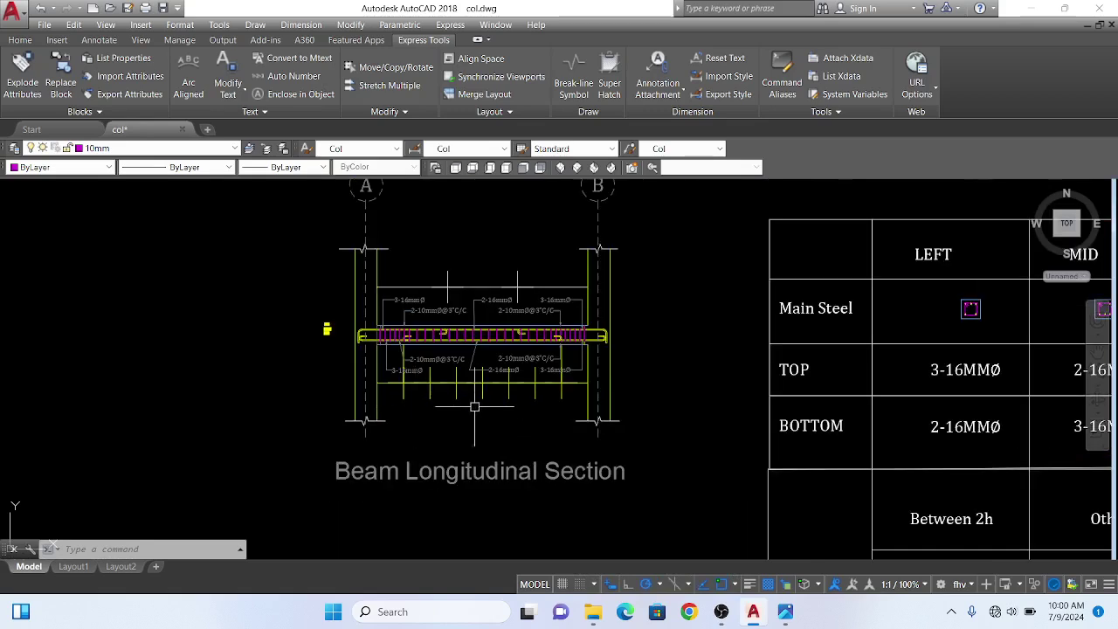
scroll(489, 393, "down", 3)
scroll(743, 456, "up", 4)
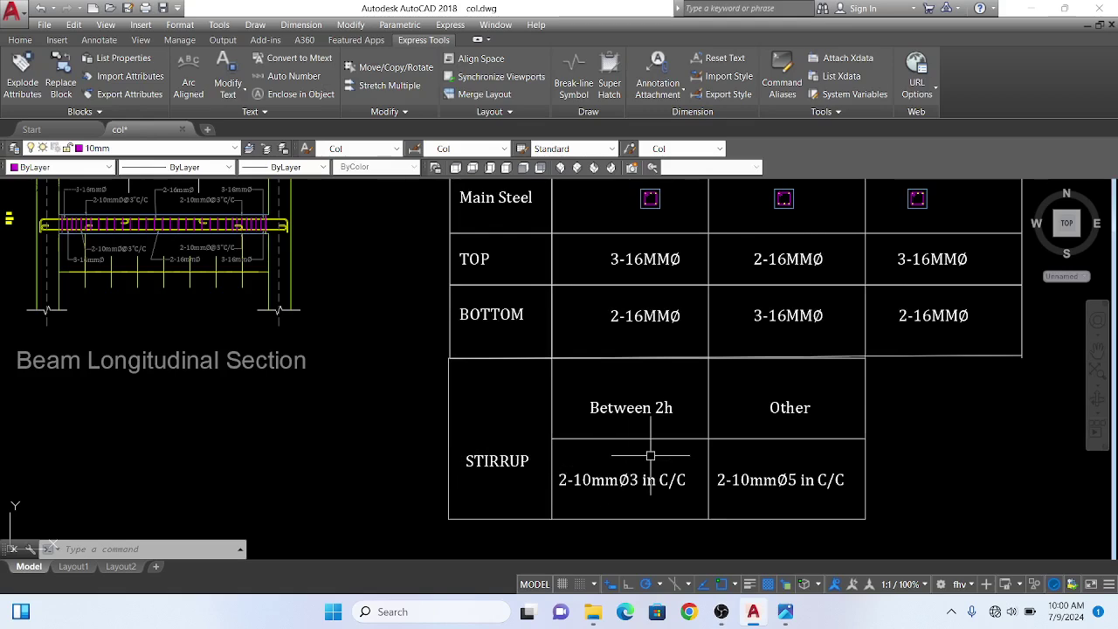
scroll(682, 429, "down", 6)
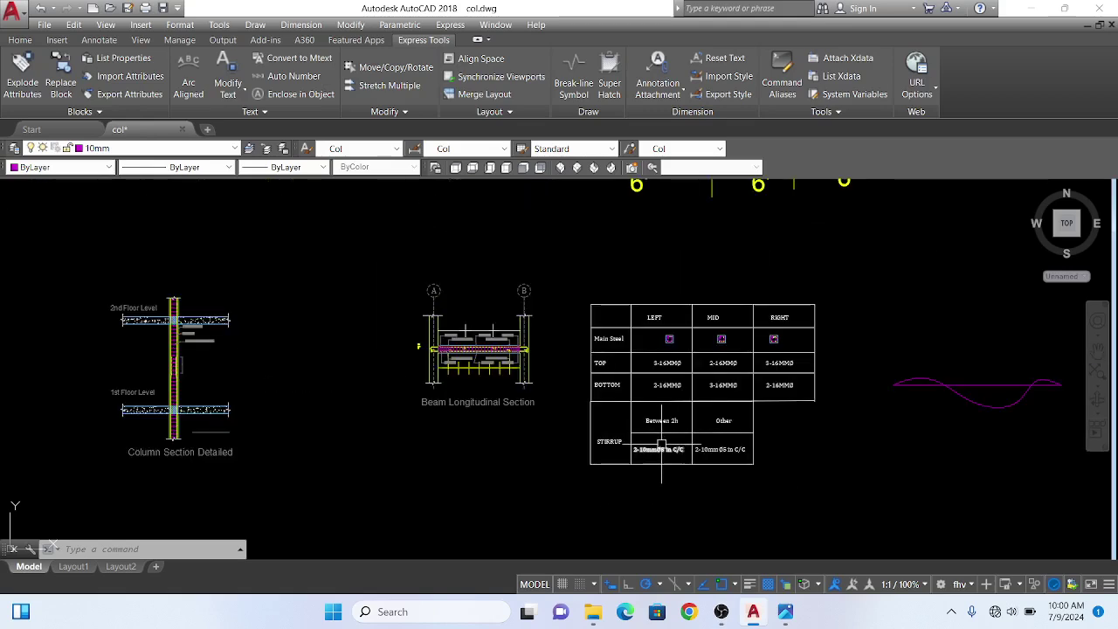
scroll(656, 442, "up", 6)
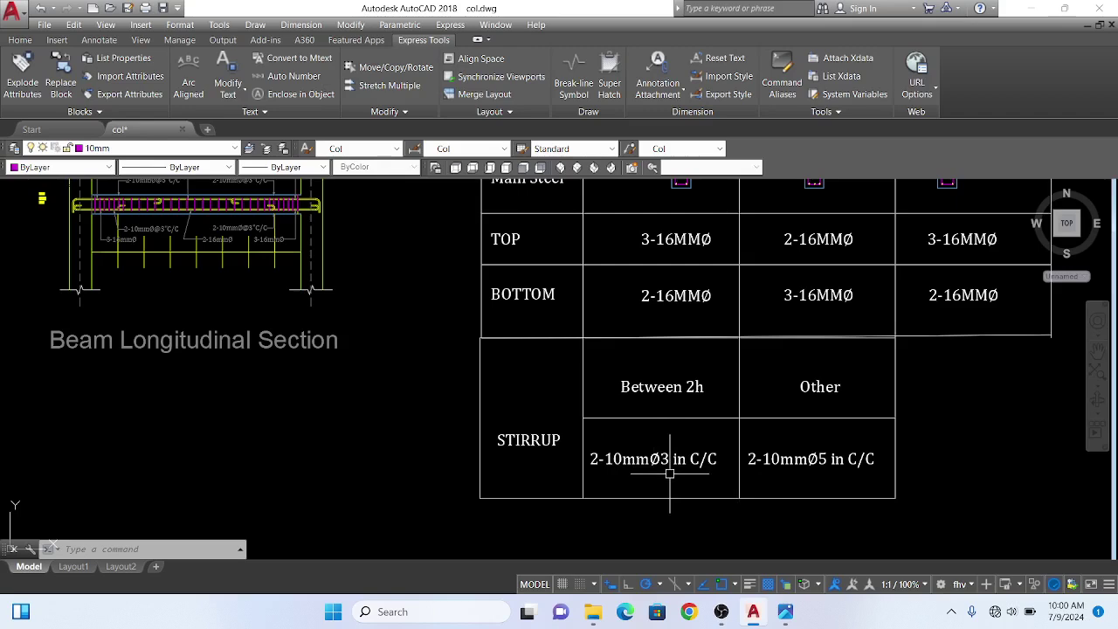
scroll(751, 472, "down", 2)
scroll(355, 306, "up", 6)
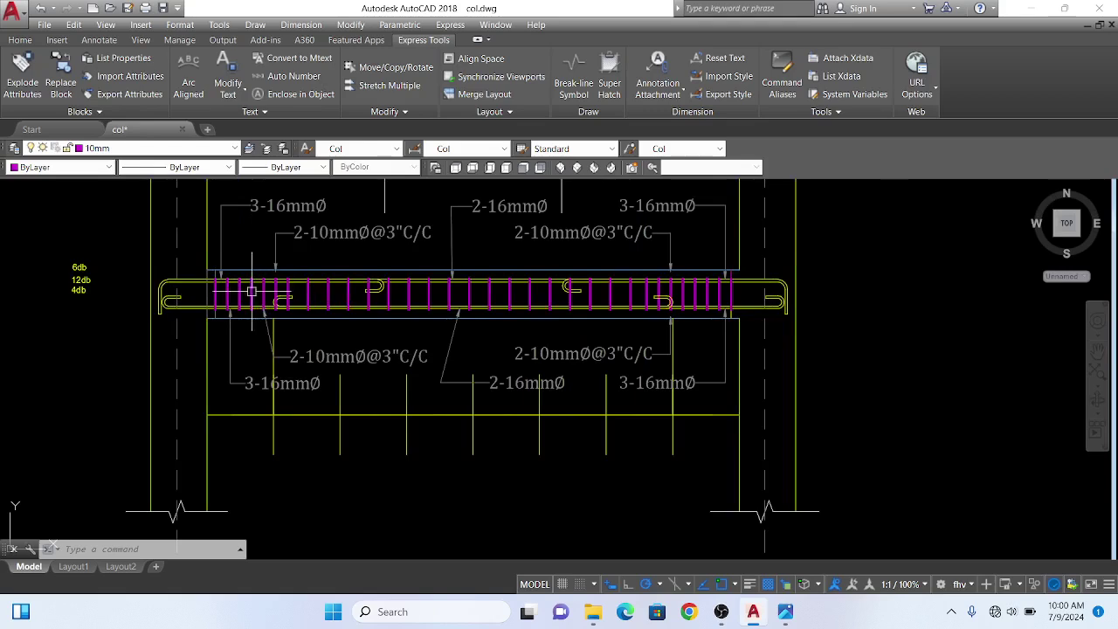
scroll(252, 291, "up", 2)
scroll(236, 284, "up", 2)
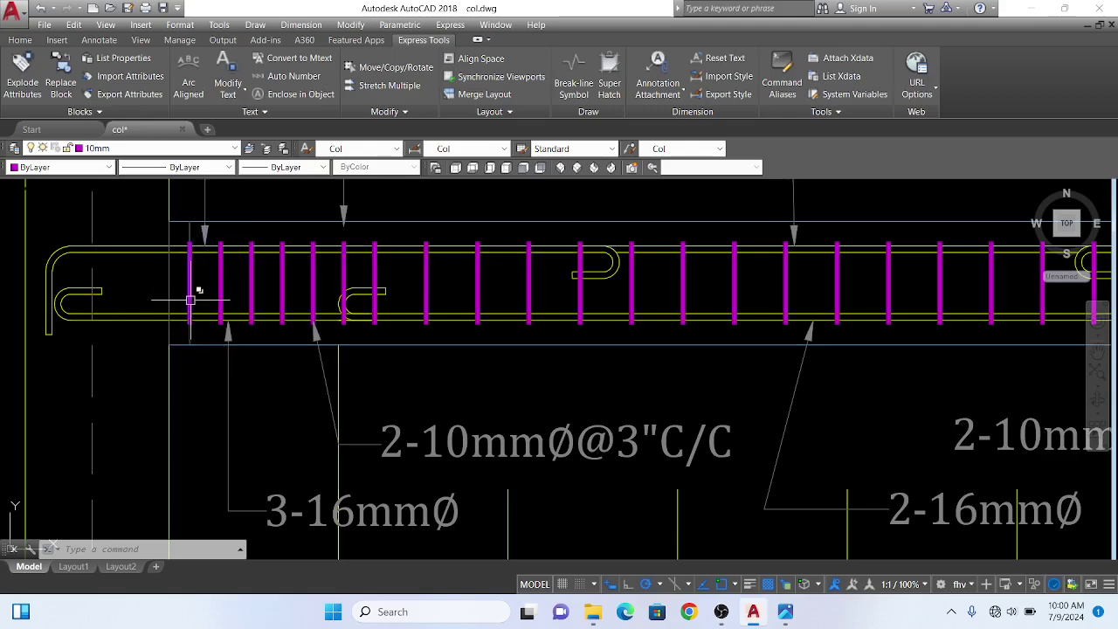
scroll(189, 300, "down", 2)
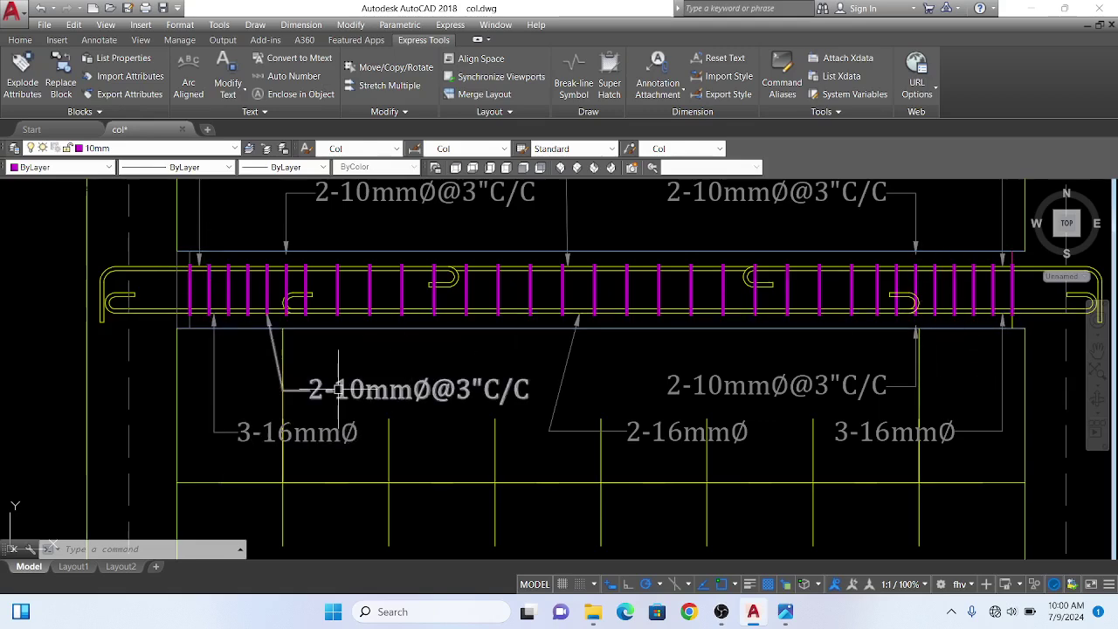
scroll(338, 389, "down", 3)
scroll(339, 389, "down", 2)
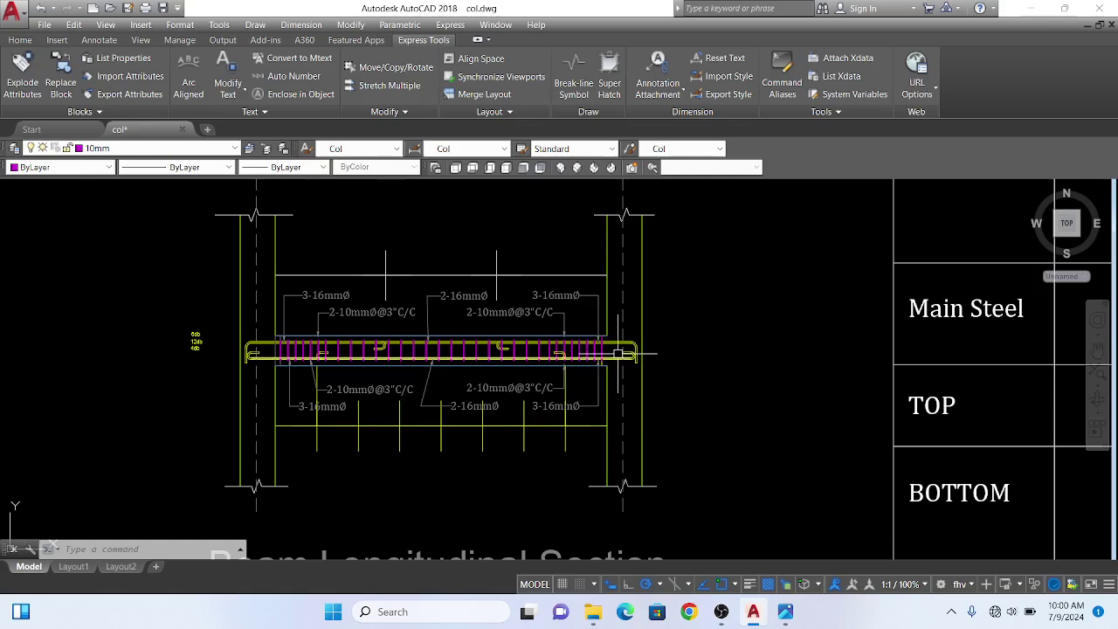
scroll(619, 351, "up", 2)
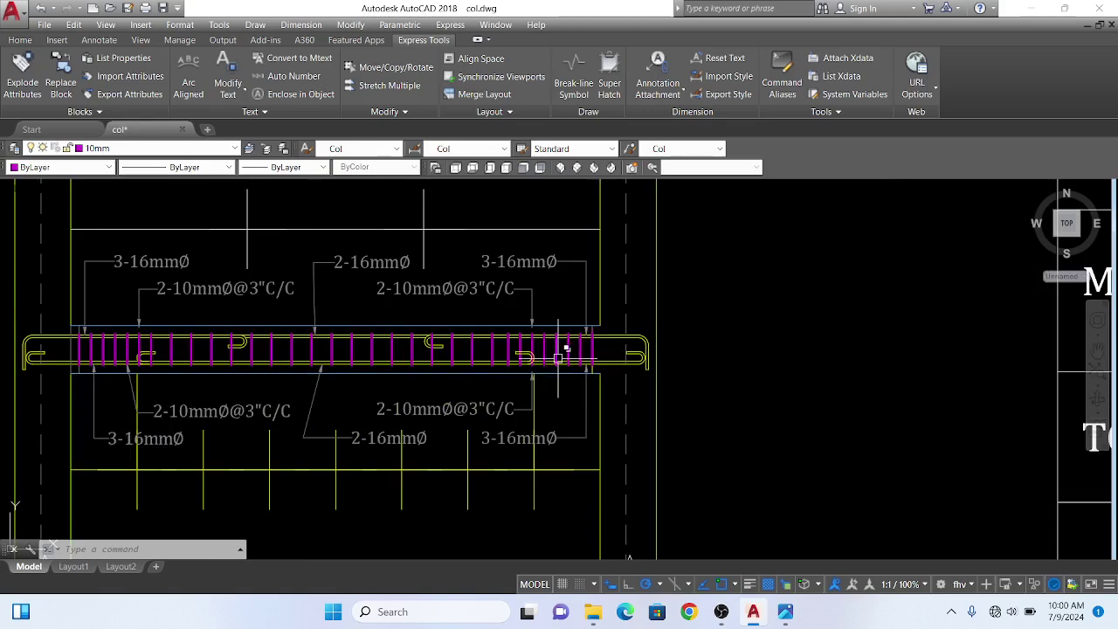
scroll(564, 362, "up", 2)
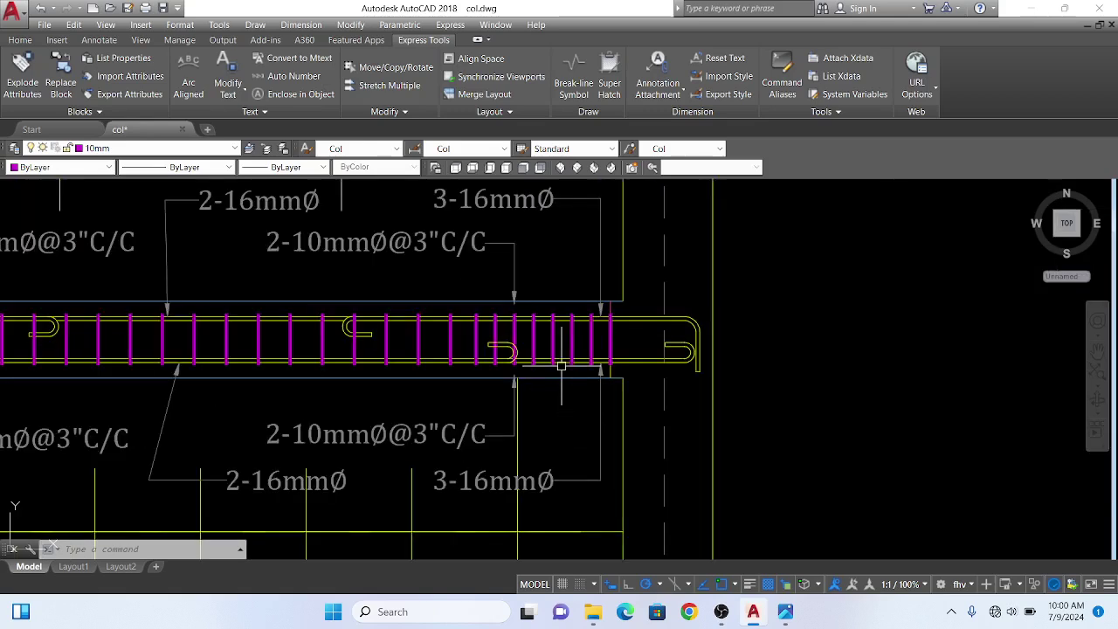
scroll(524, 385, "down", 2)
scroll(408, 460, "down", 3)
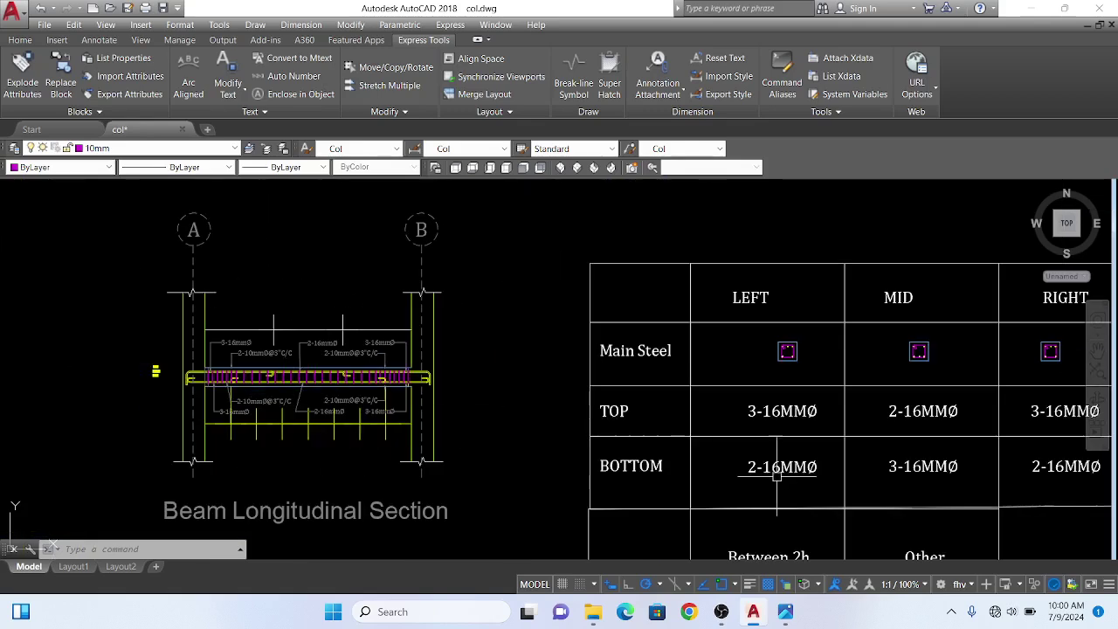
scroll(769, 458, "down", 3)
scroll(775, 450, "up", 4)
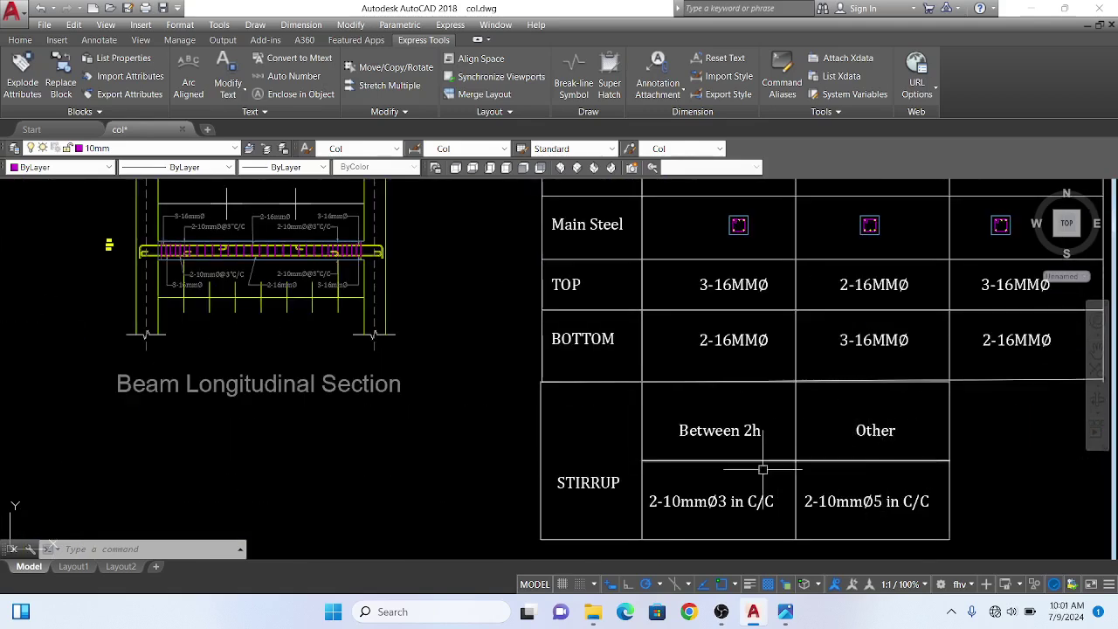
scroll(206, 255, "up", 3)
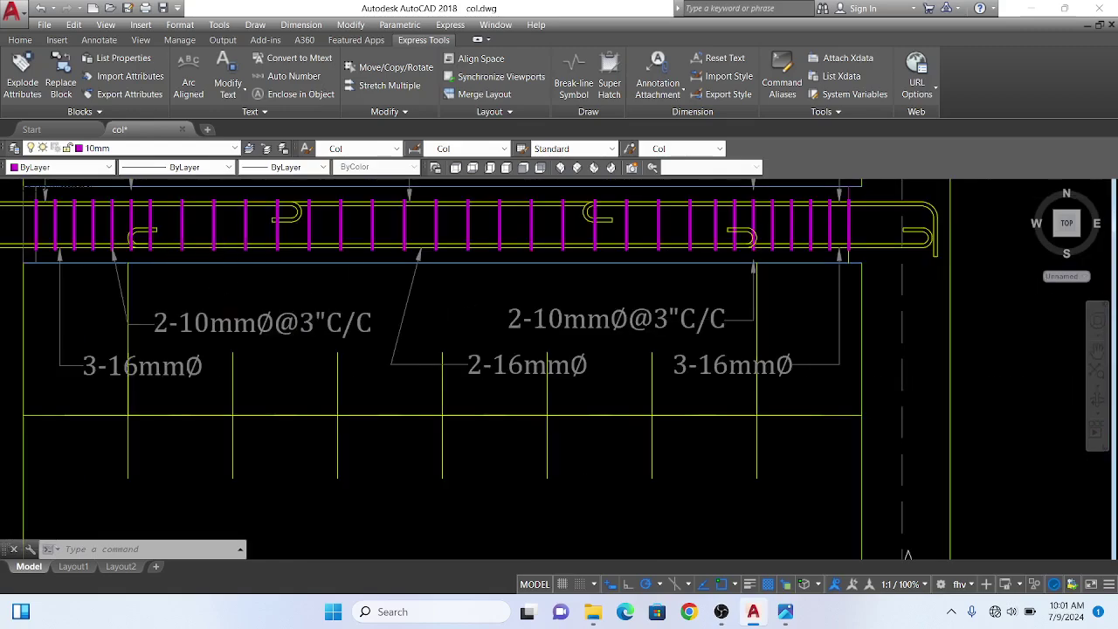
scroll(385, 256, "up", 2)
scroll(389, 289, "down", 3)
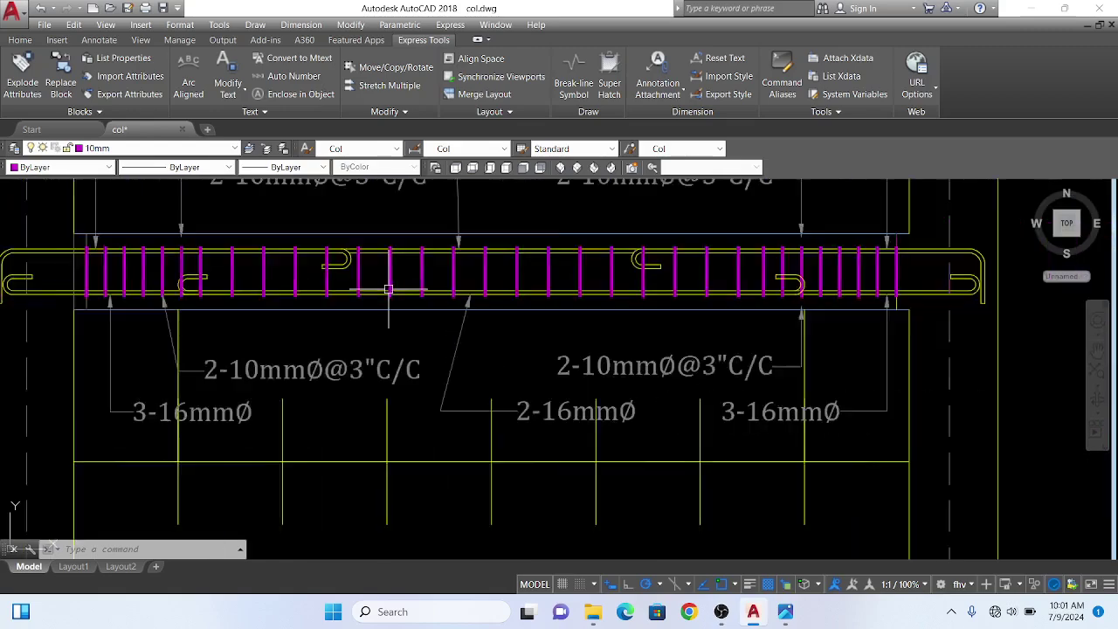
scroll(389, 289, "down", 5)
scroll(389, 289, "down", 1)
scroll(787, 457, "up", 3)
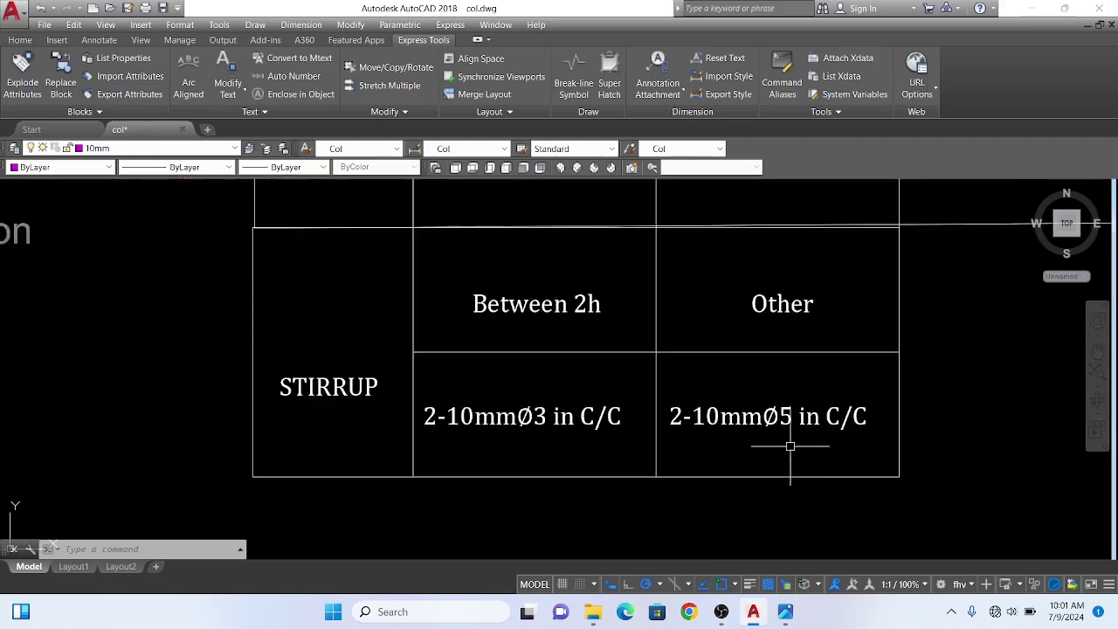
scroll(826, 428, "down", 2)
scroll(824, 441, "down", 4)
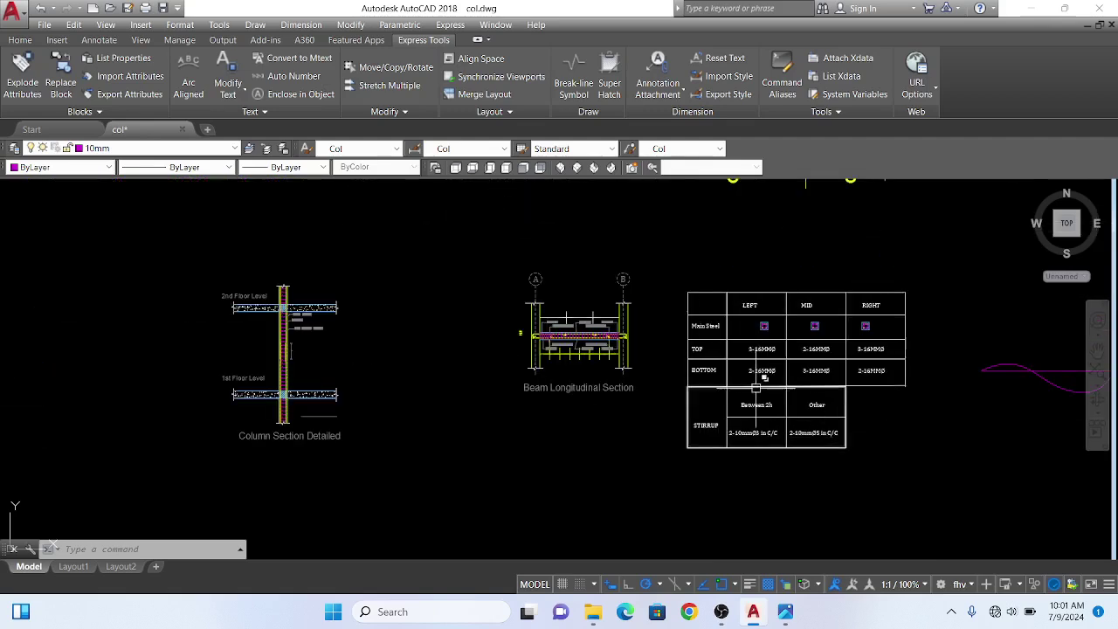
scroll(720, 359, "up", 3)
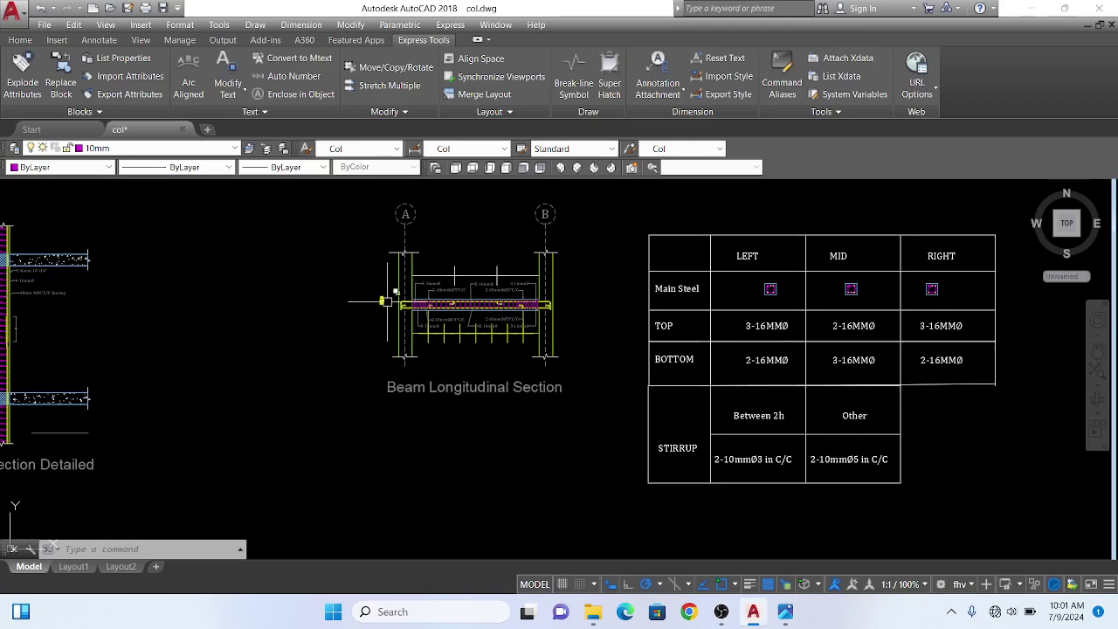
scroll(420, 295, "up", 5)
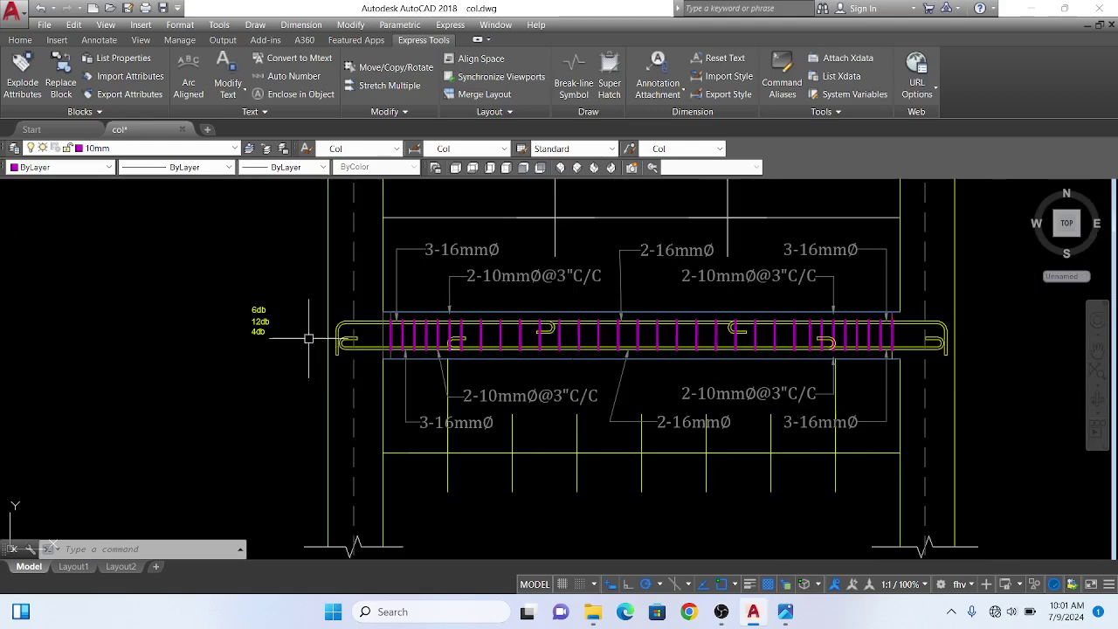
scroll(331, 338, "up", 5)
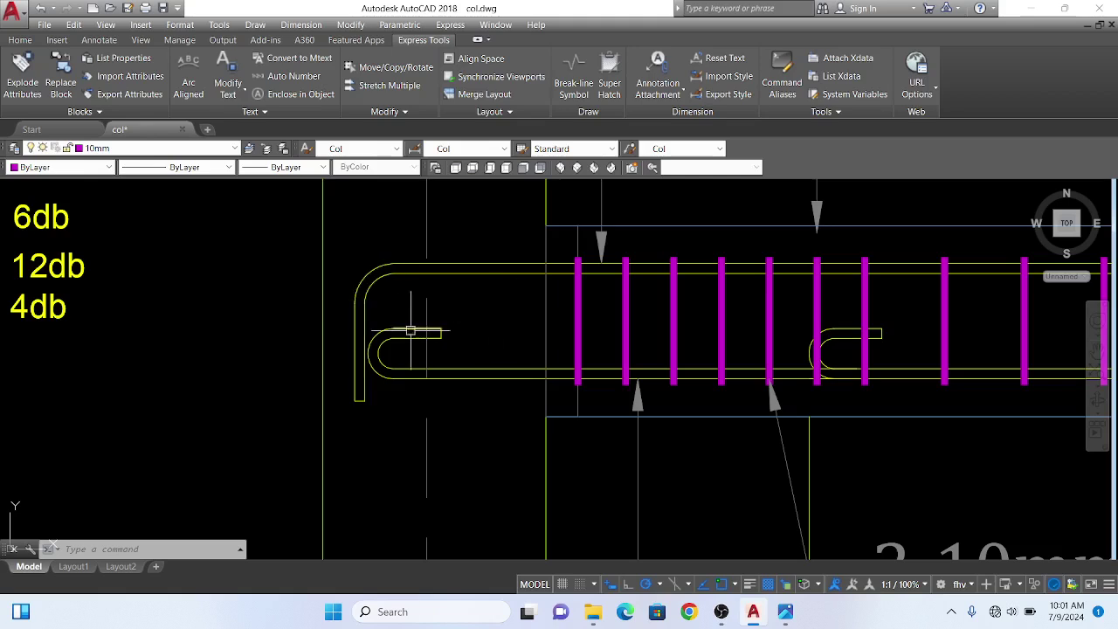
scroll(463, 354, "down", 1)
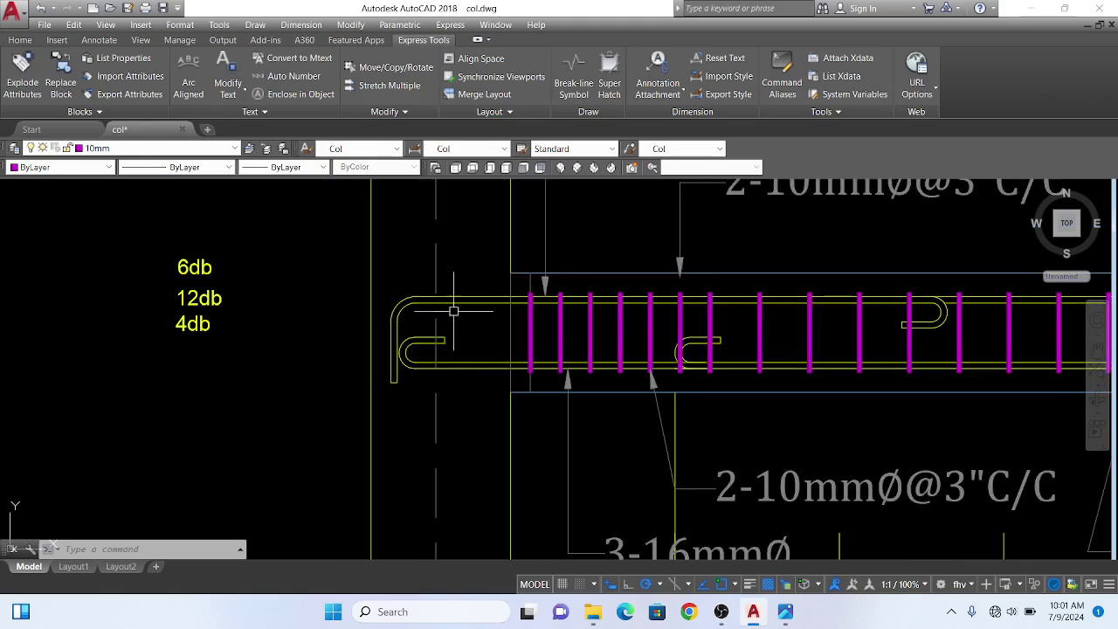
scroll(390, 376, "up", 2)
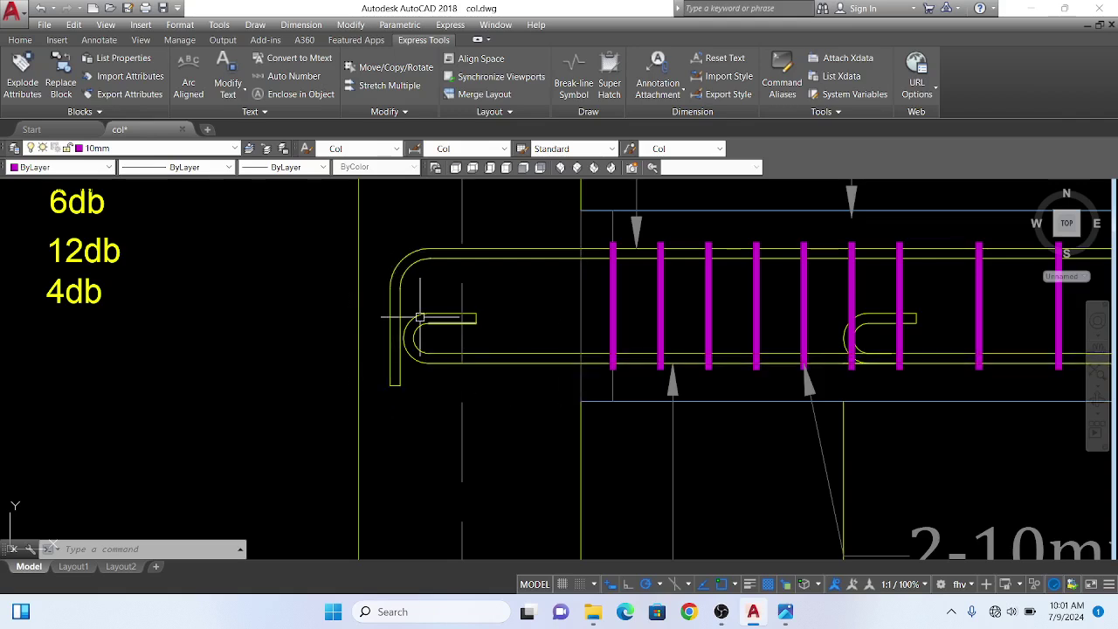
- Draw two short vertical marker lines above the hook's top end and straight end
type("l")
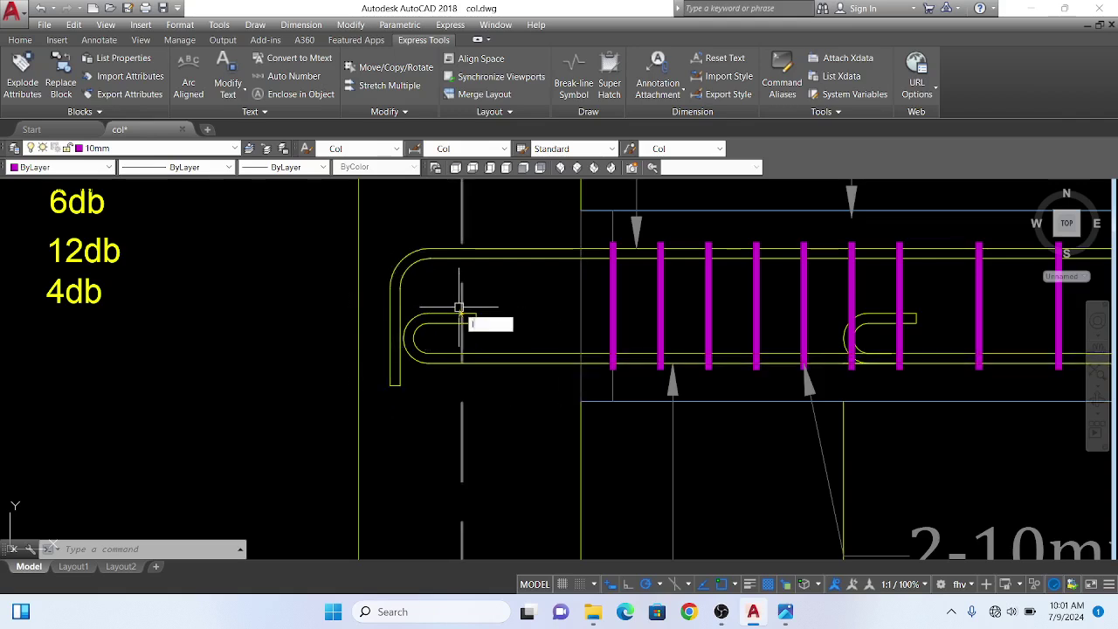
key("Return")
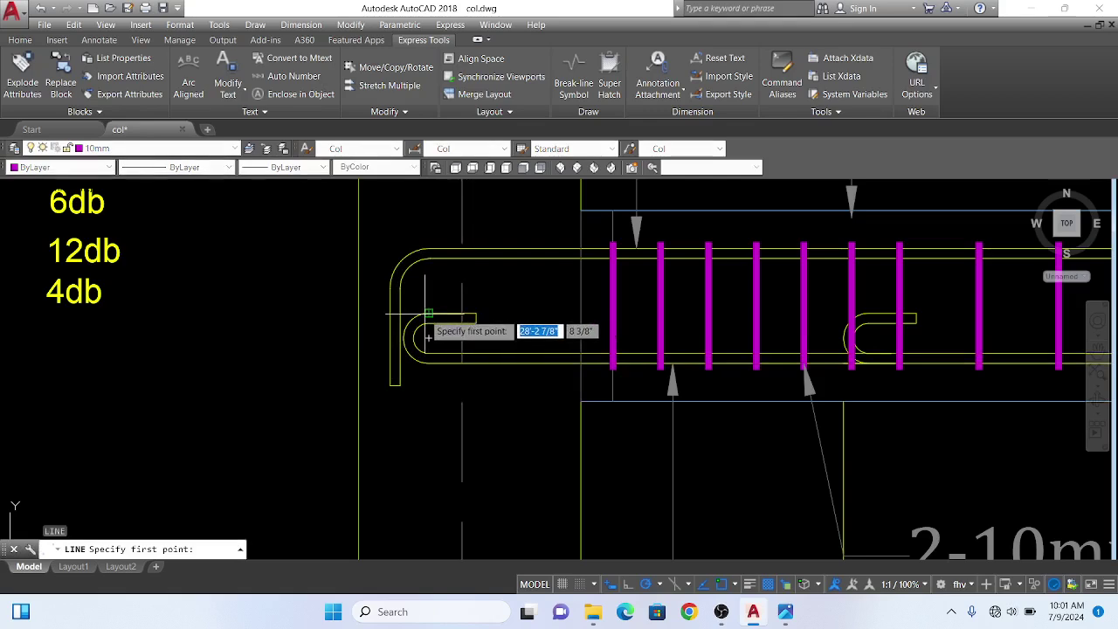
scroll(438, 312, "up", 5)
left_click(436, 307)
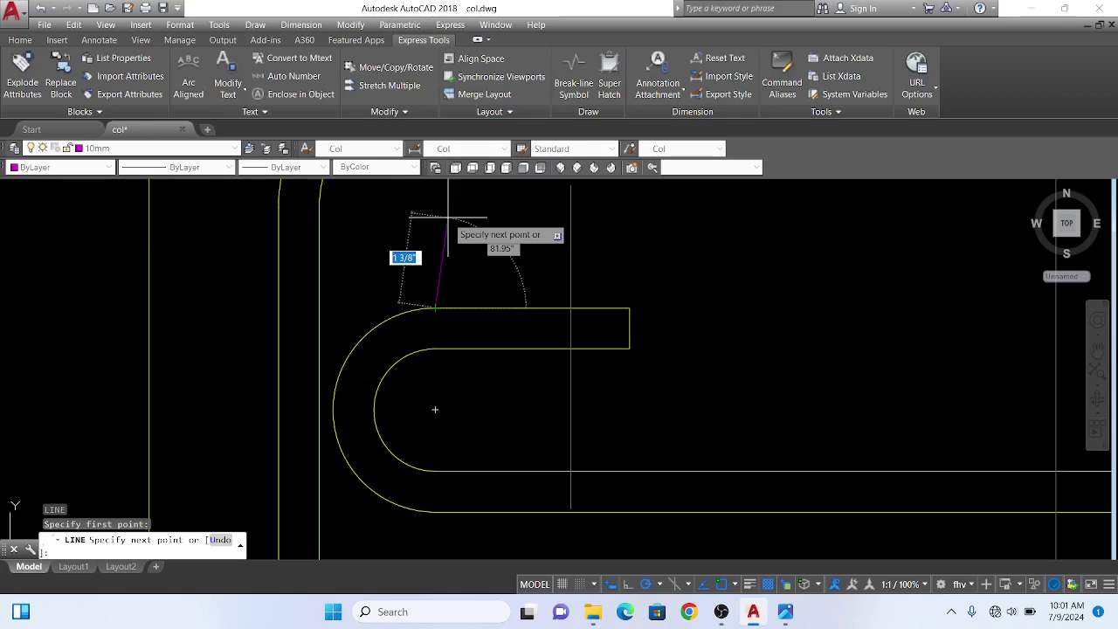
left_click(435, 217)
key("Return")
key("Return")
left_click(630, 307)
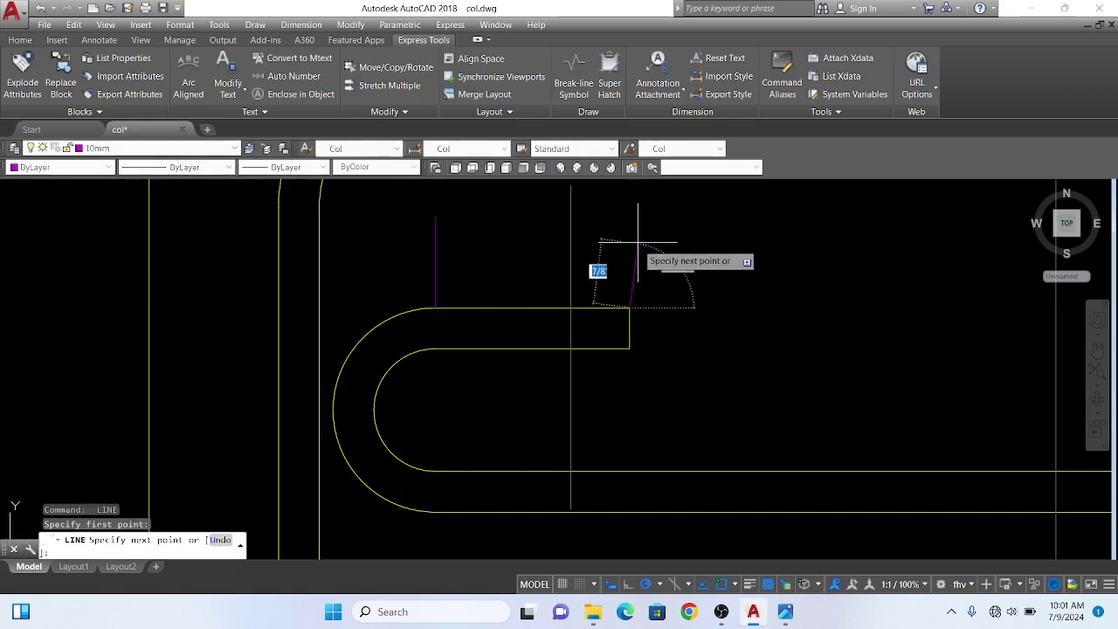
left_click(629, 234)
key("Return")
- Draw horizontal marker lines beside the top bar's bend and at the bent leg's bottom end
scroll(647, 347, "down", 4)
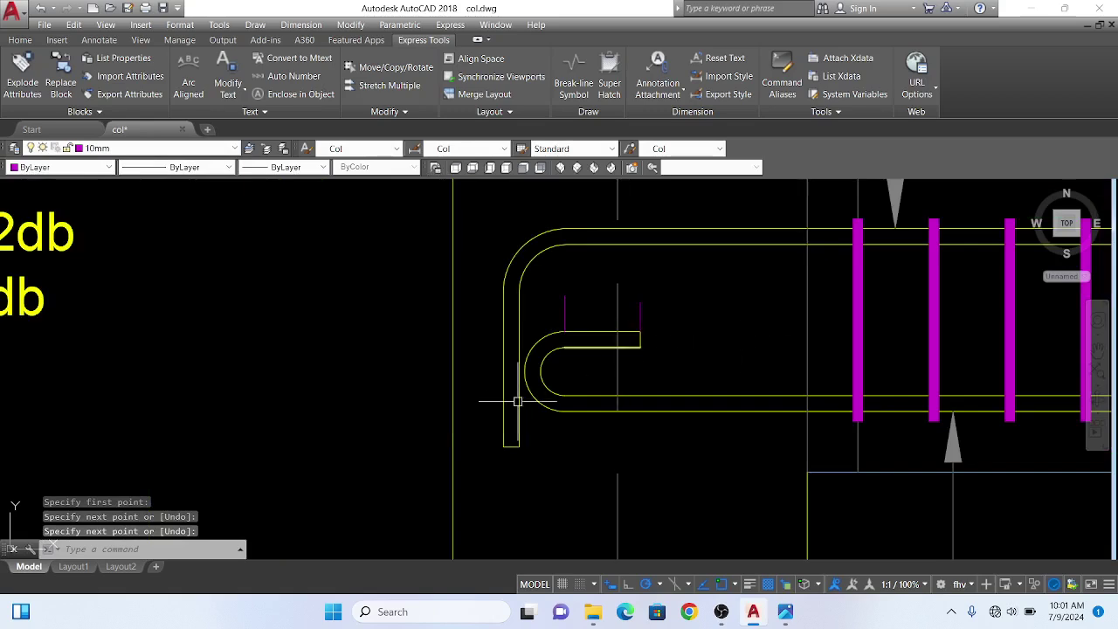
key("Return")
left_click(502, 292)
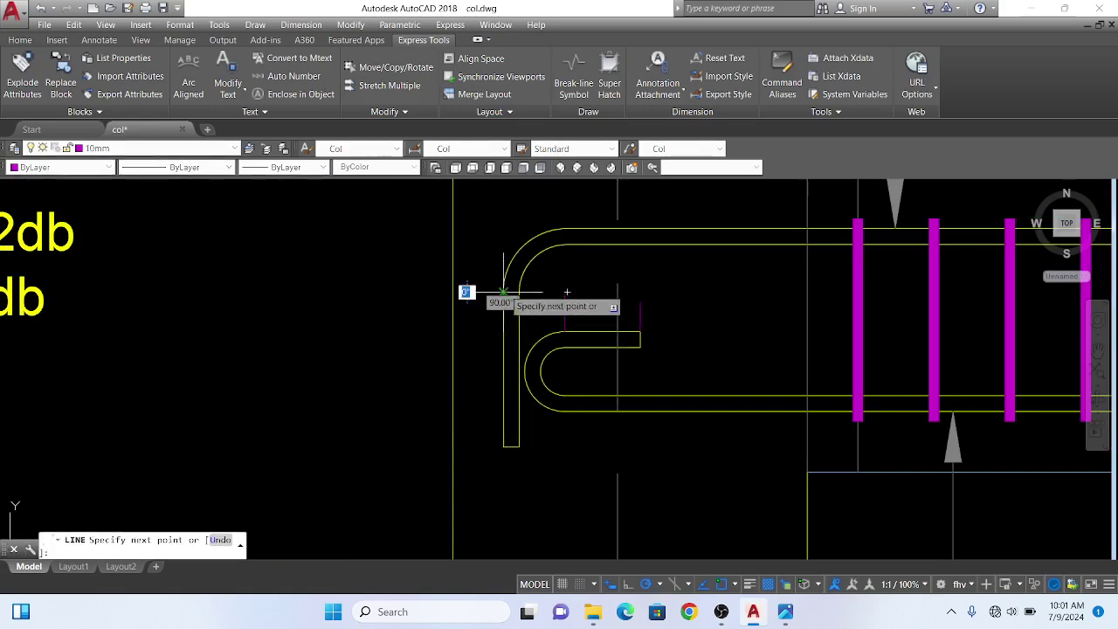
left_click(455, 297)
key("Return")
key("Return")
left_click(503, 447)
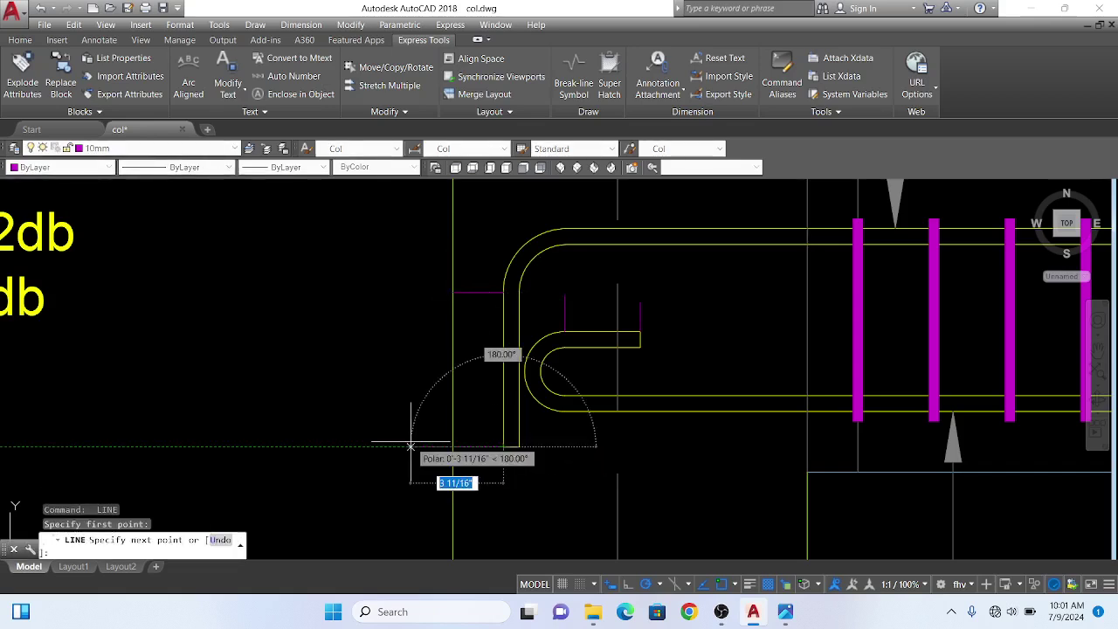
left_click(411, 447)
key("Return")
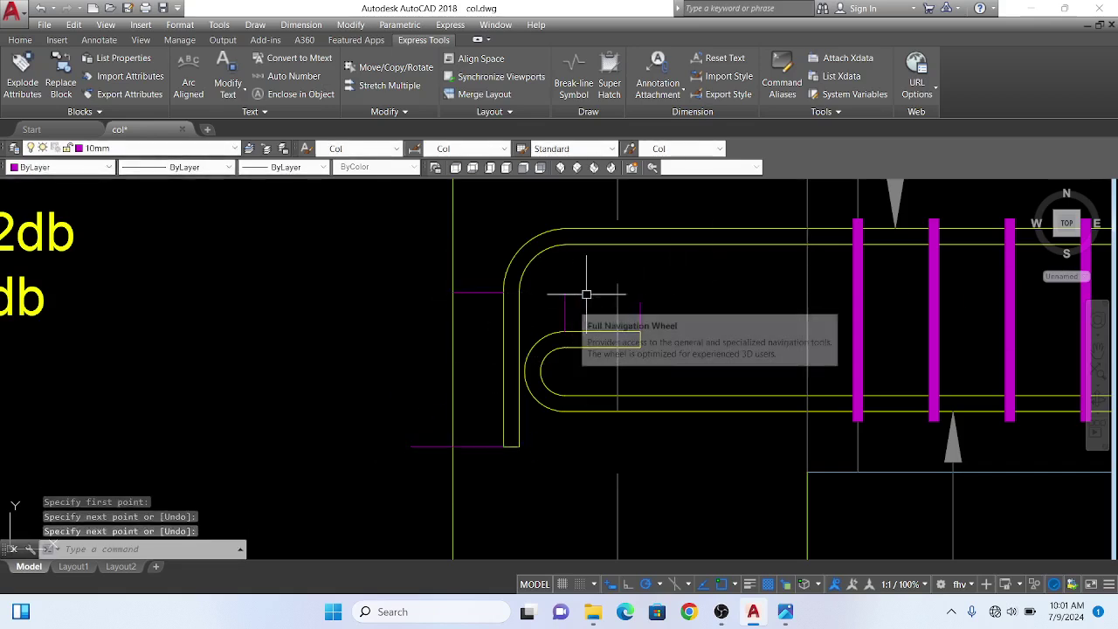
- Add a vertical marker line beside the hook and a horizontal one above its inner leg
key("Return")
left_click(469, 294)
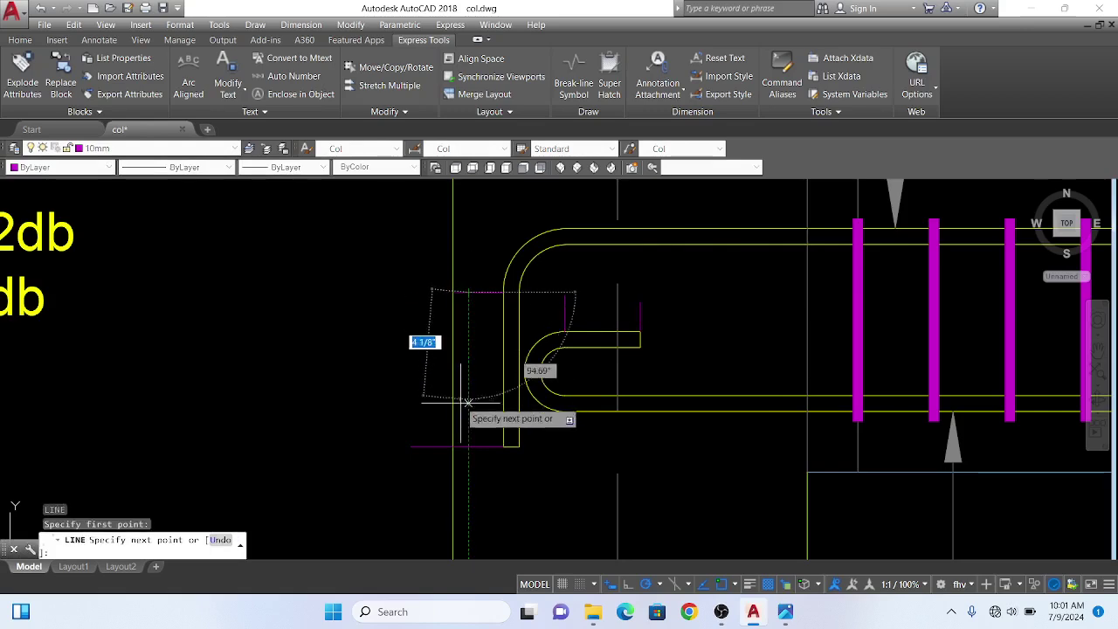
left_click(468, 447)
key("Return")
scroll(598, 308, "up", 2)
key("Return")
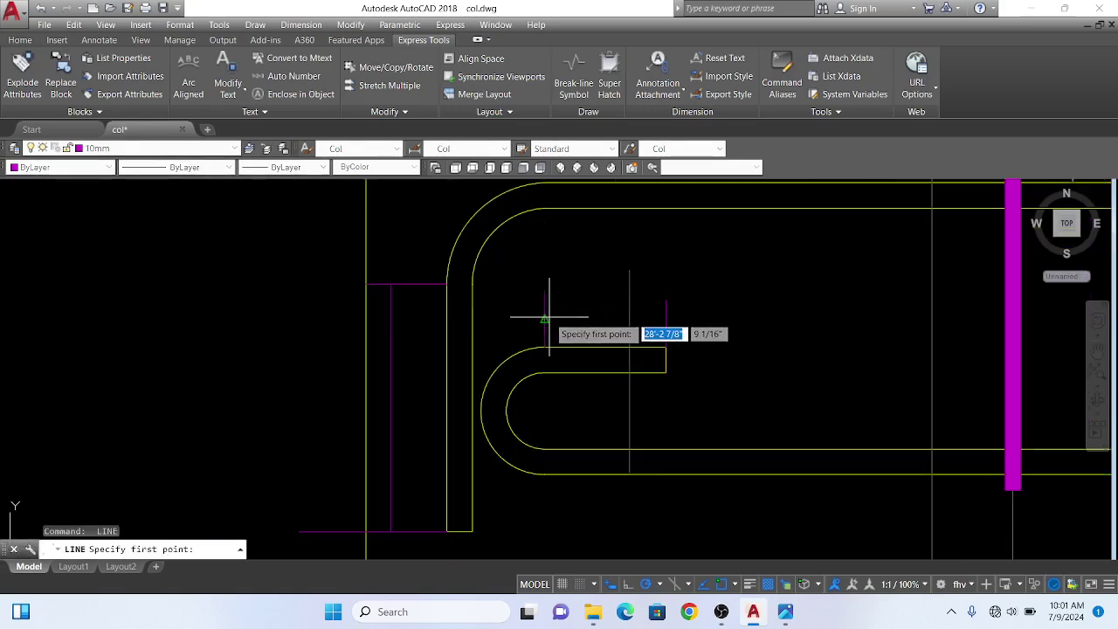
left_click(544, 319)
left_click(664, 316)
key("Return")
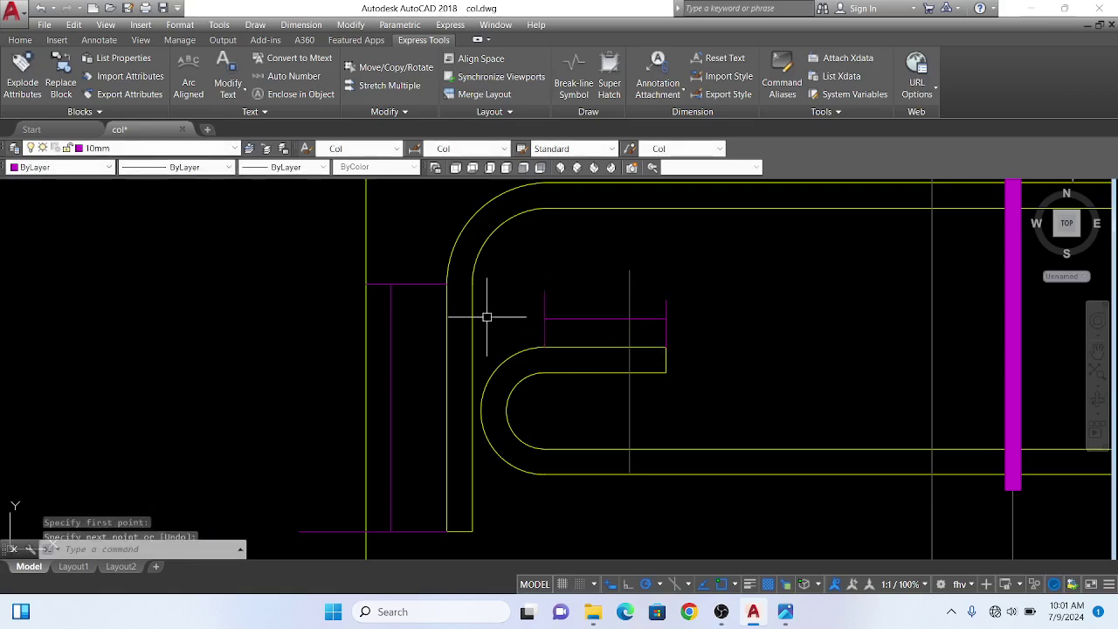
scroll(545, 416, "down", 3)
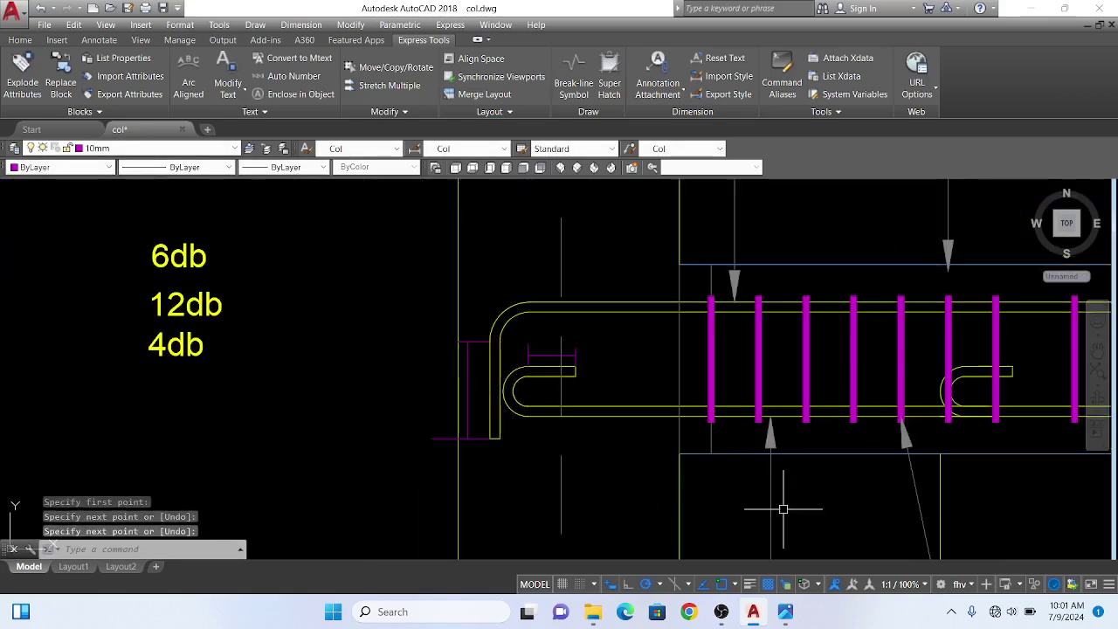
mouse_move(786, 612)
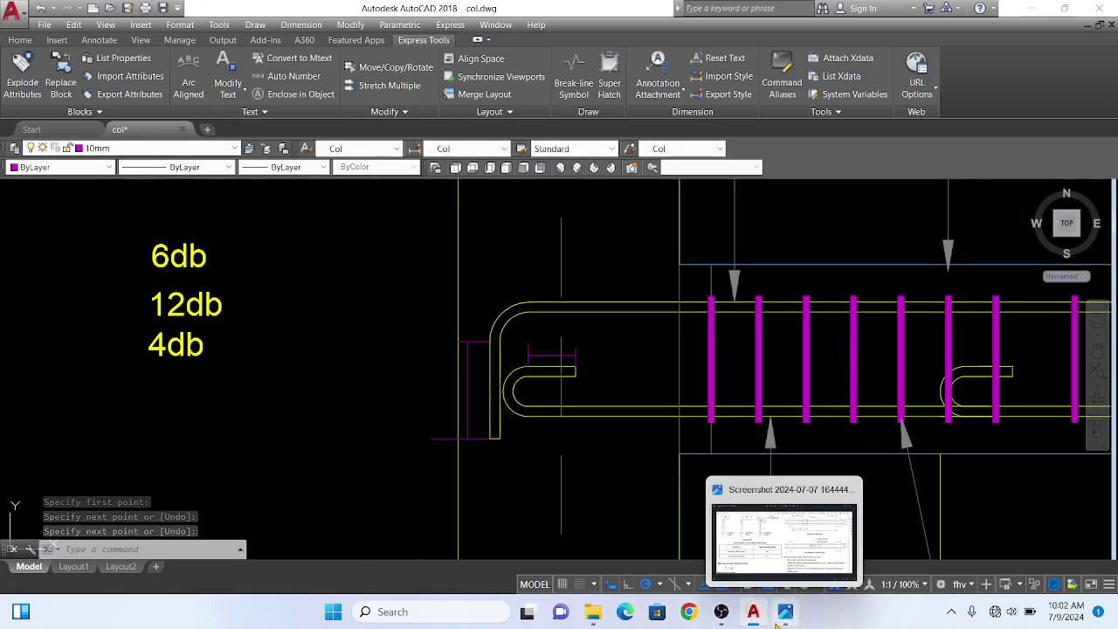
- Switch to the Photos screenshot, zoom over its hook and splice details, then advance one image
left_click(789, 574)
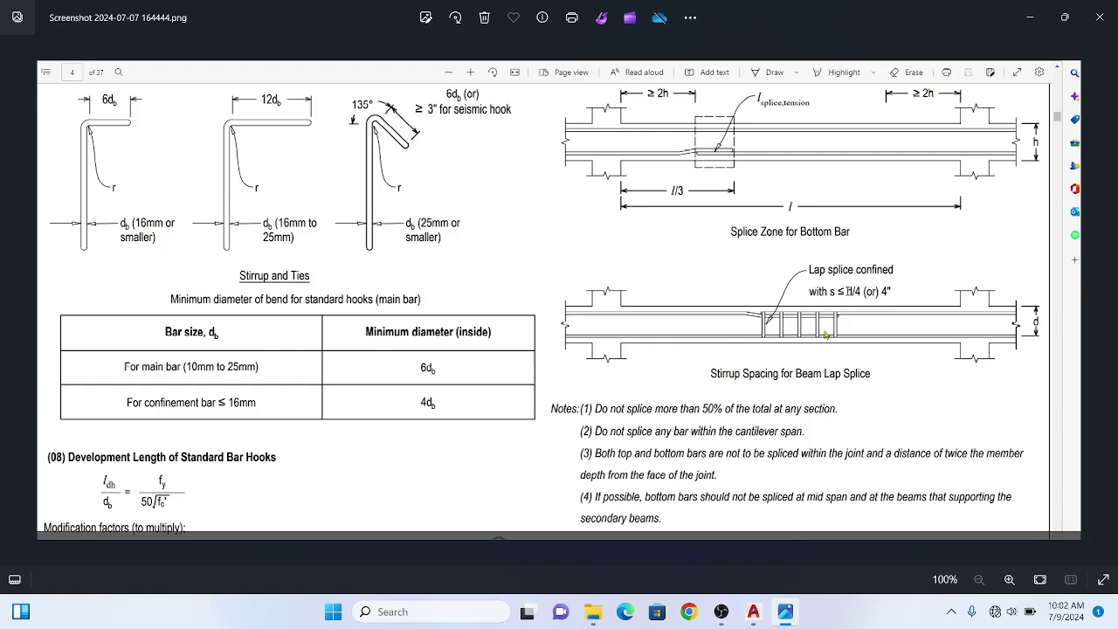
scroll(848, 338, "up", 1)
scroll(786, 345, "up", 2)
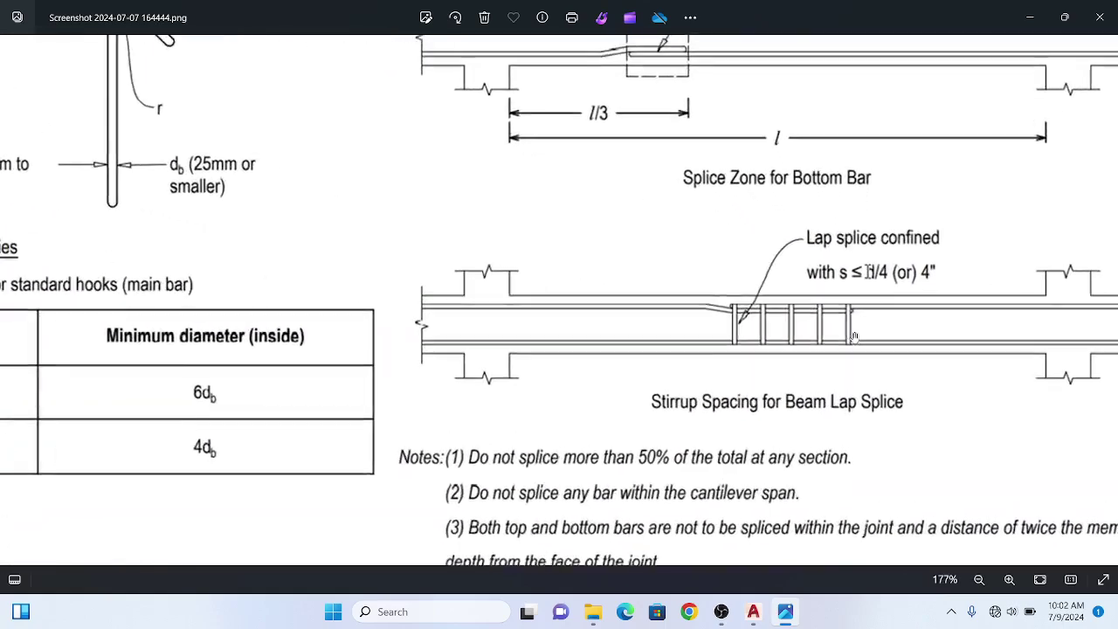
scroll(699, 362, "up", 3)
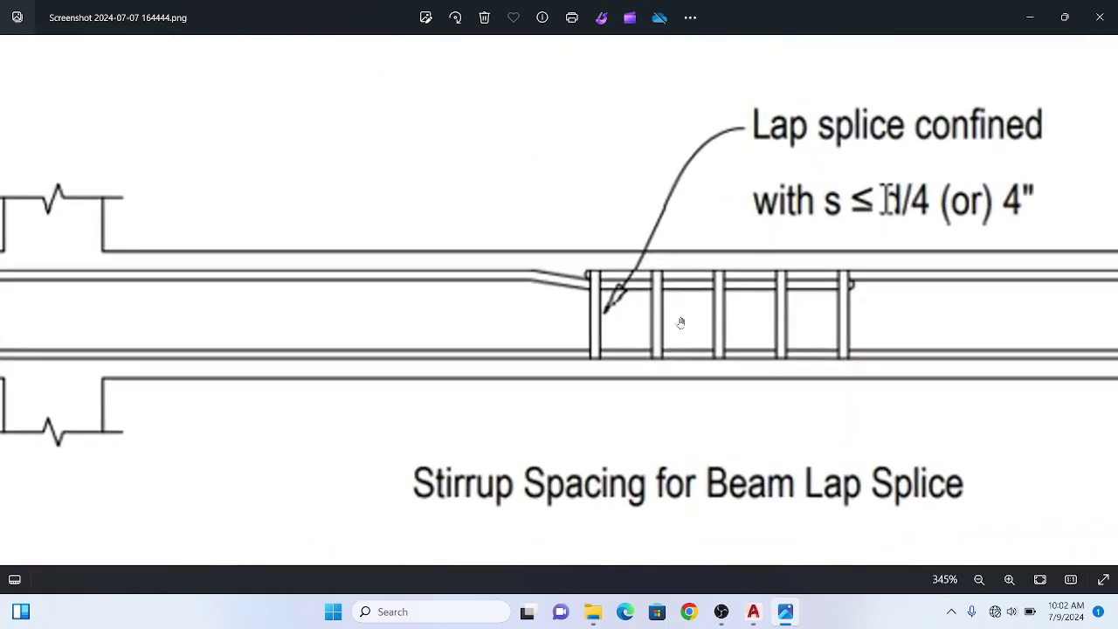
scroll(680, 323, "down", 1)
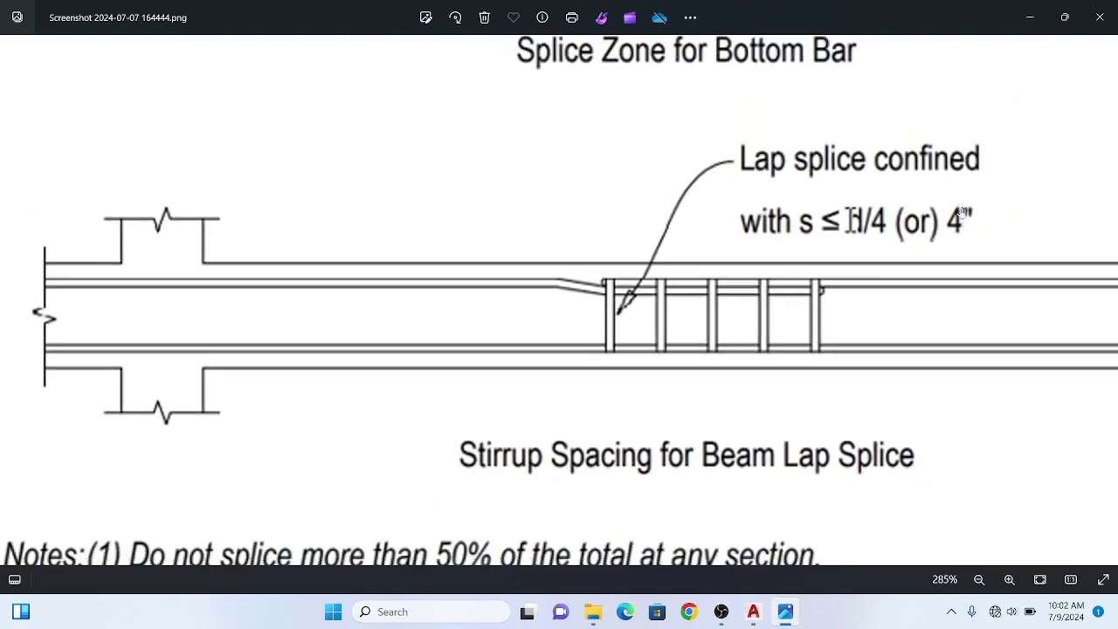
scroll(762, 236, "down", 1)
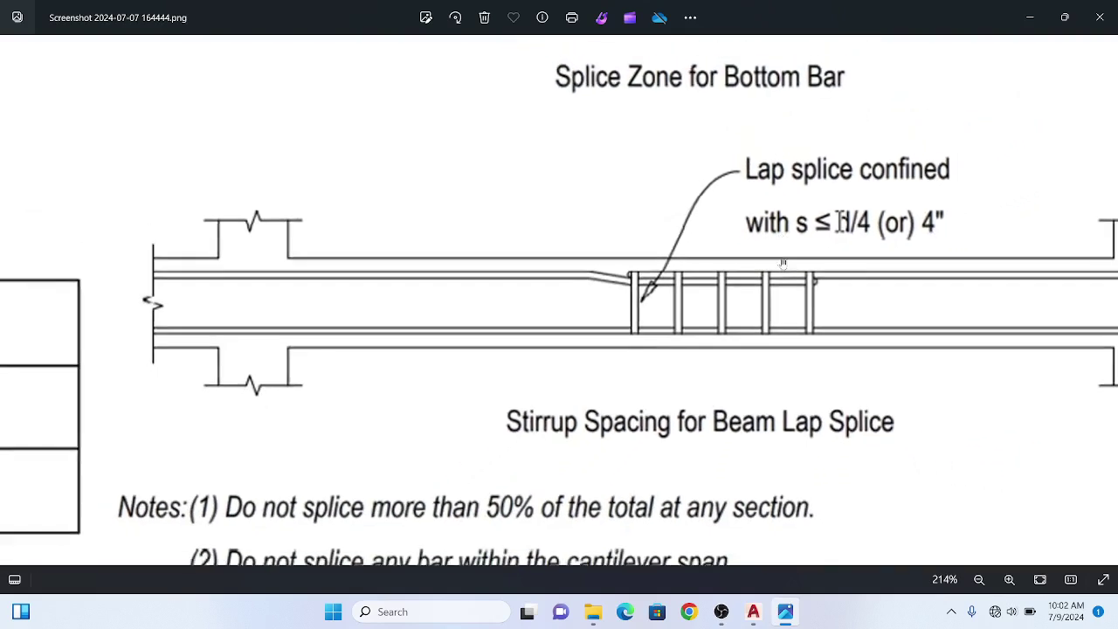
scroll(753, 280, "down", 1)
scroll(743, 326, "down", 1)
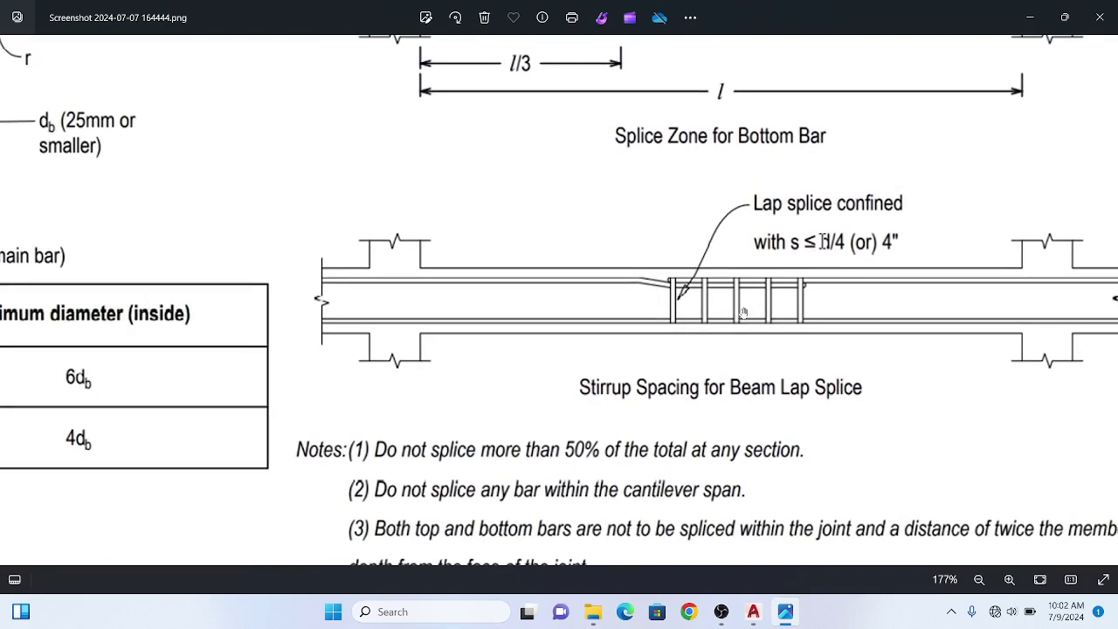
scroll(730, 304, "down", 1)
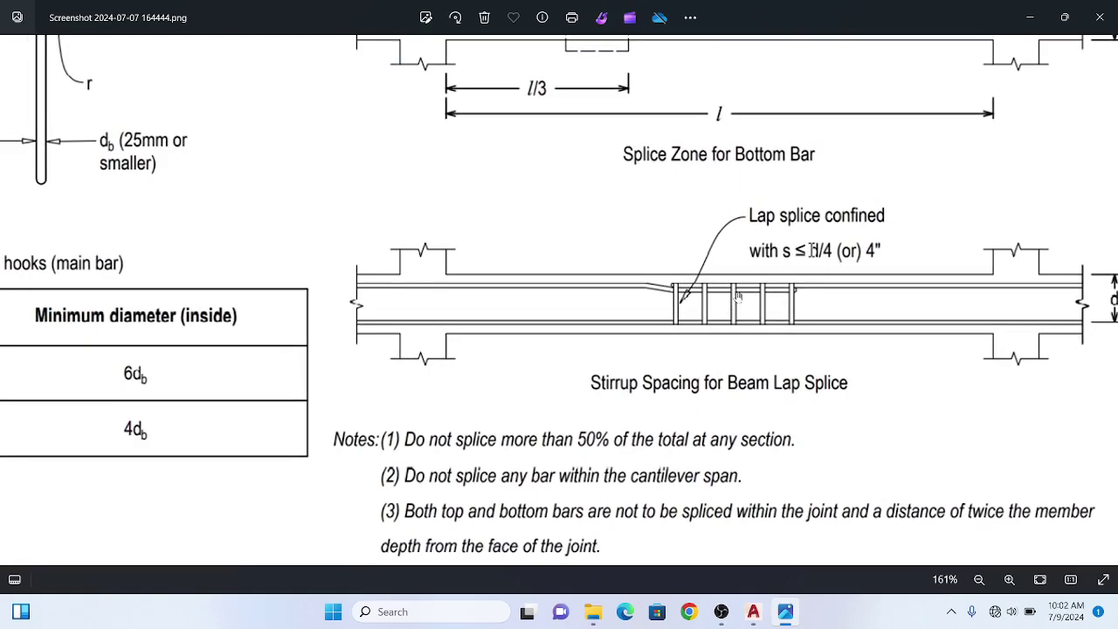
scroll(727, 356, "down", 2)
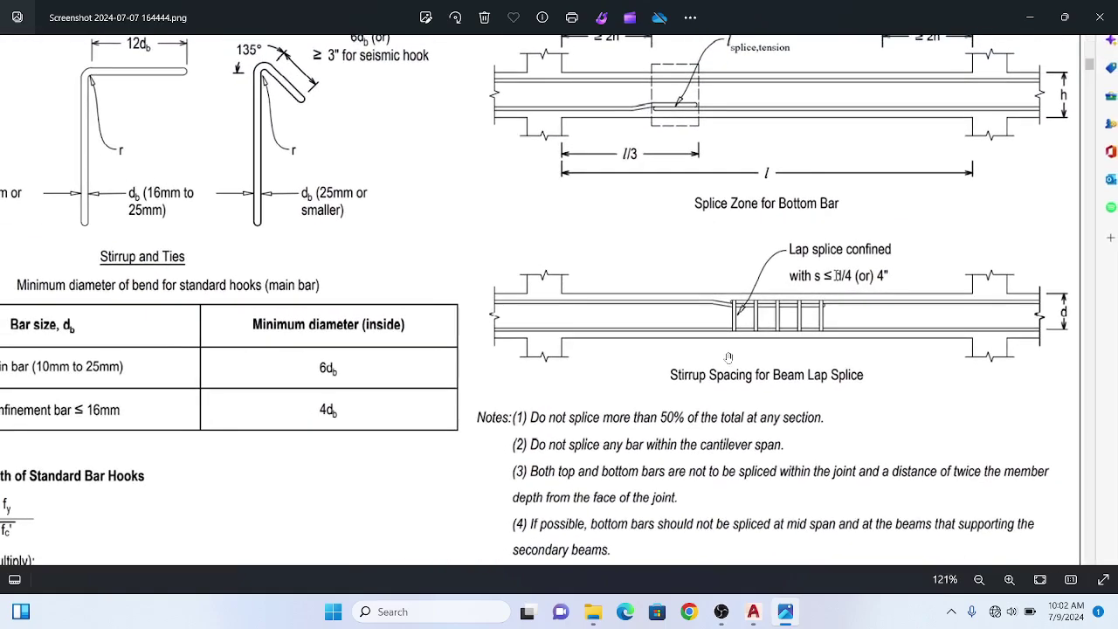
scroll(730, 358, "down", 1)
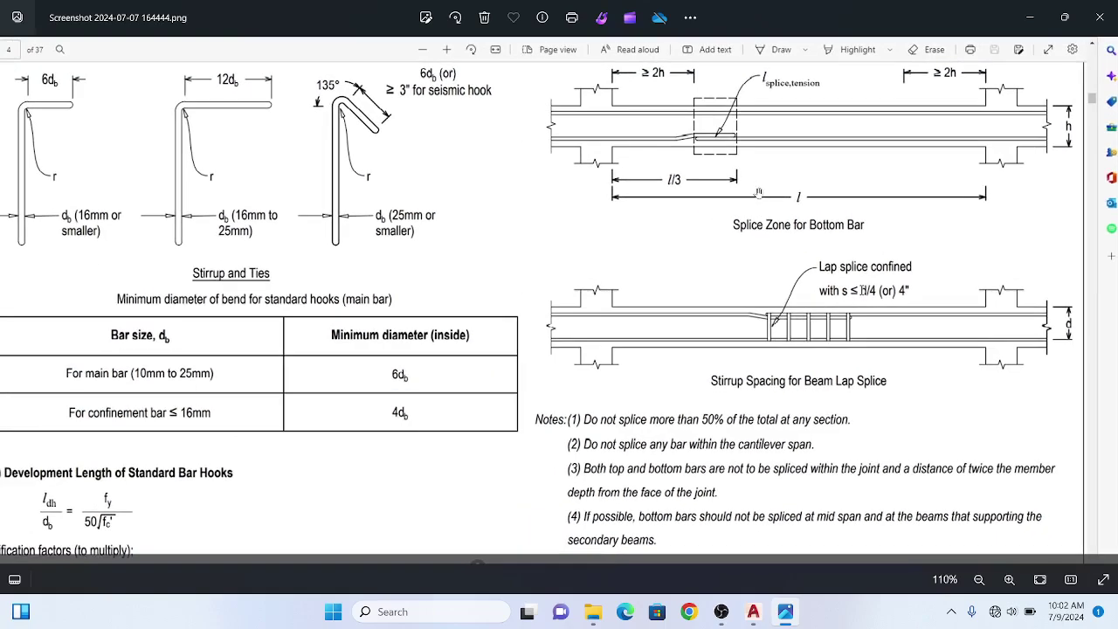
scroll(647, 148, "up", 1)
scroll(611, 175, "up", 1)
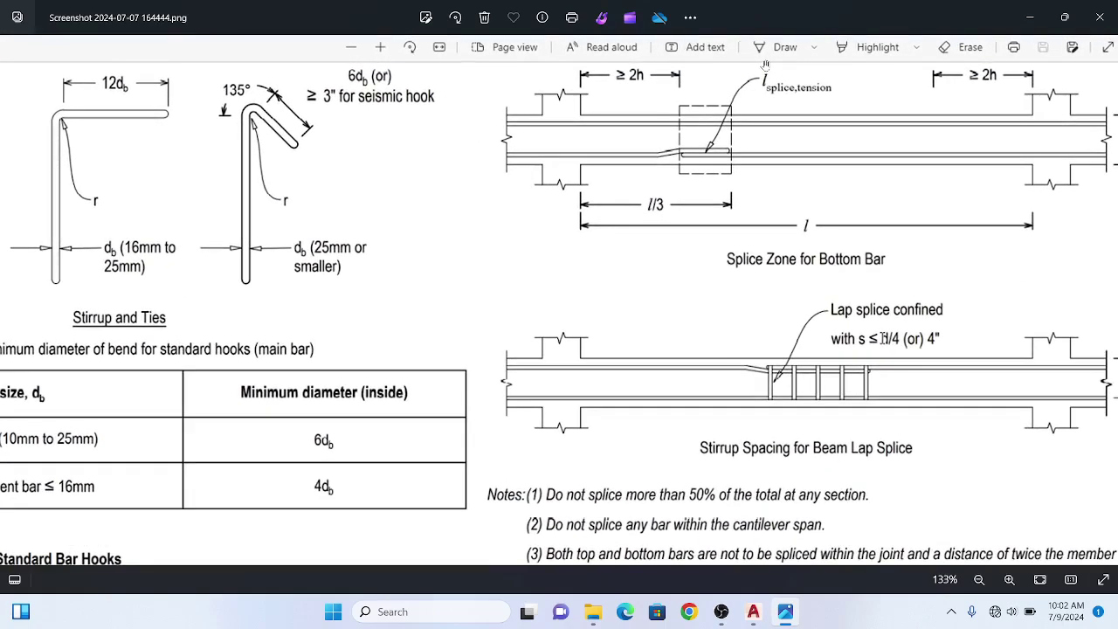
scroll(594, 192, "up", 1)
scroll(585, 199, "up", 2)
scroll(586, 199, "down", 2)
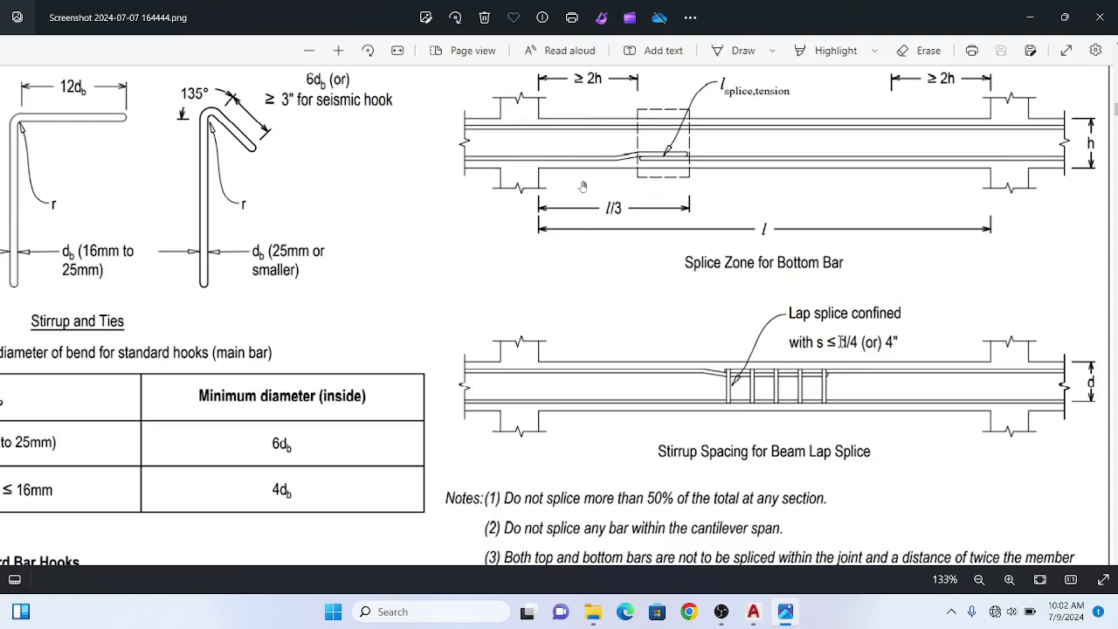
scroll(671, 246, "down", 2)
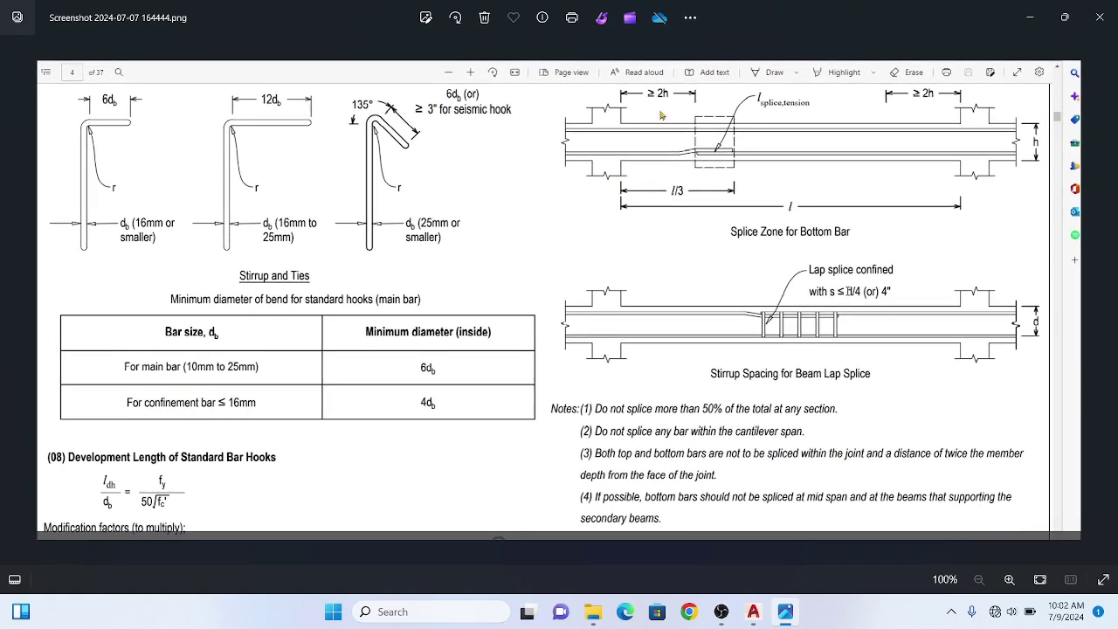
scroll(664, 114, "up", 1)
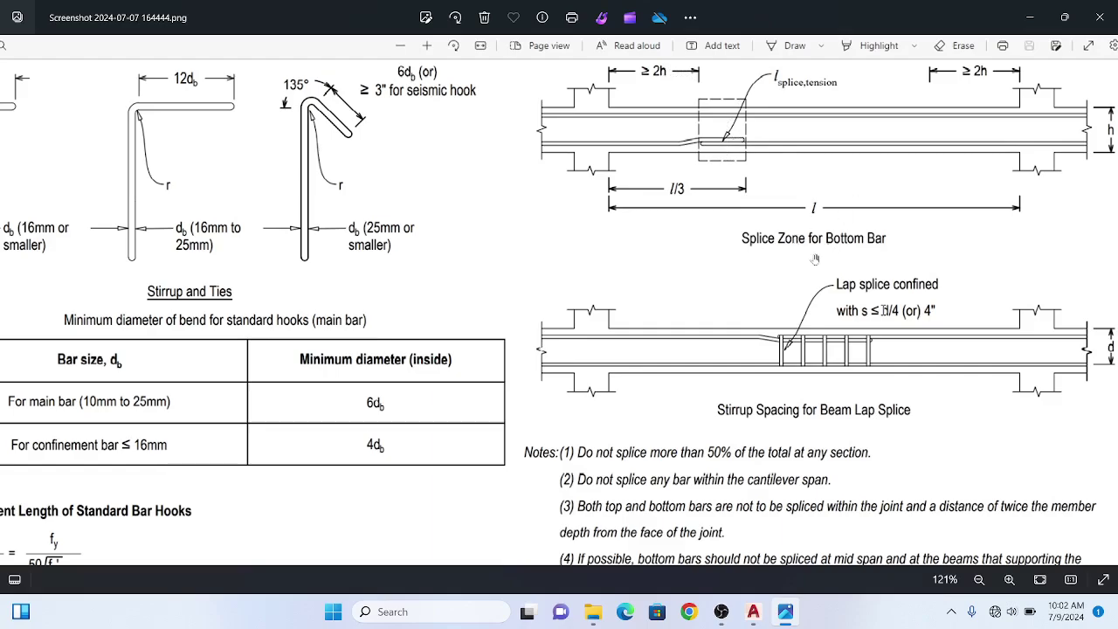
scroll(861, 256, "down", 2)
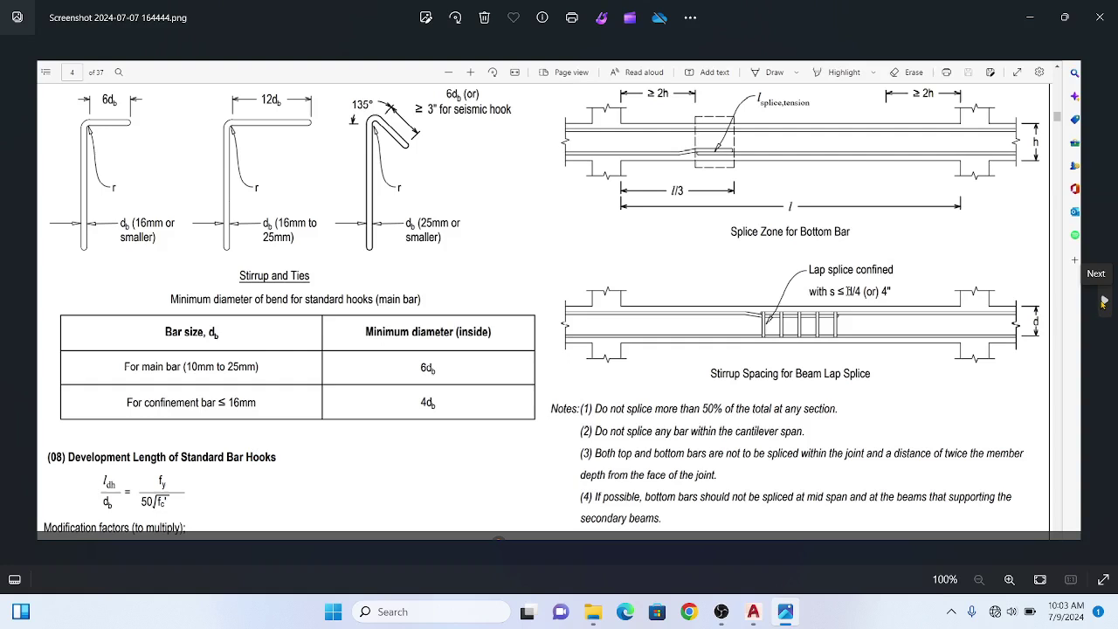
left_click(1103, 301)
- Advance through the reference screenshots to Screenshot 2024-07-07 172118.png with the bar spacing and hooks sheet
left_click(1104, 301)
left_click(1104, 302)
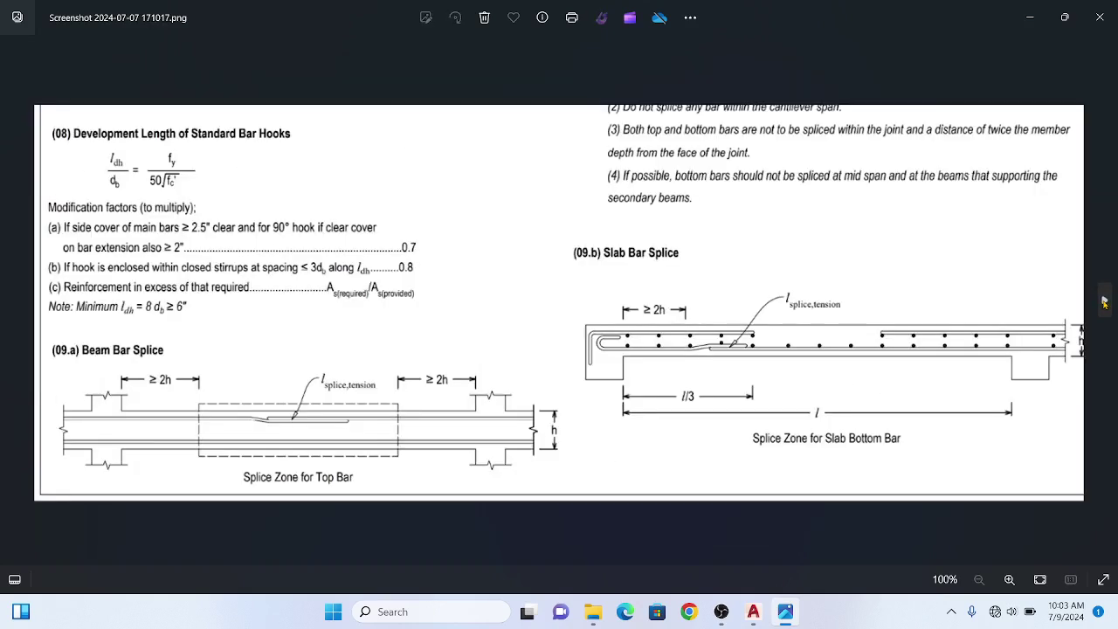
left_click(1103, 302)
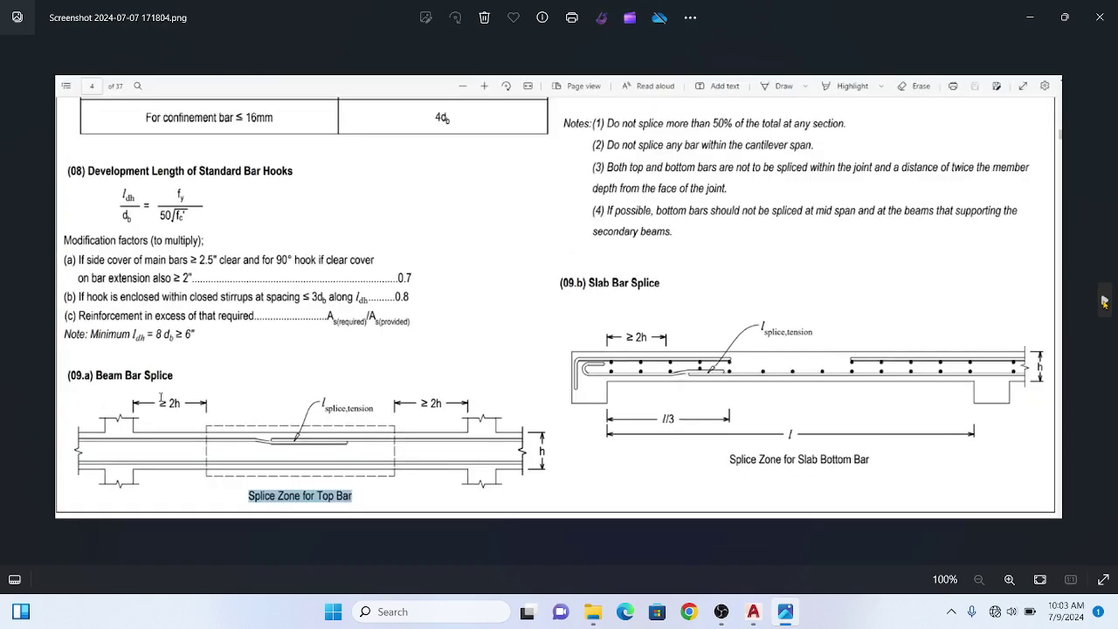
left_click(1104, 301)
left_click(1104, 302)
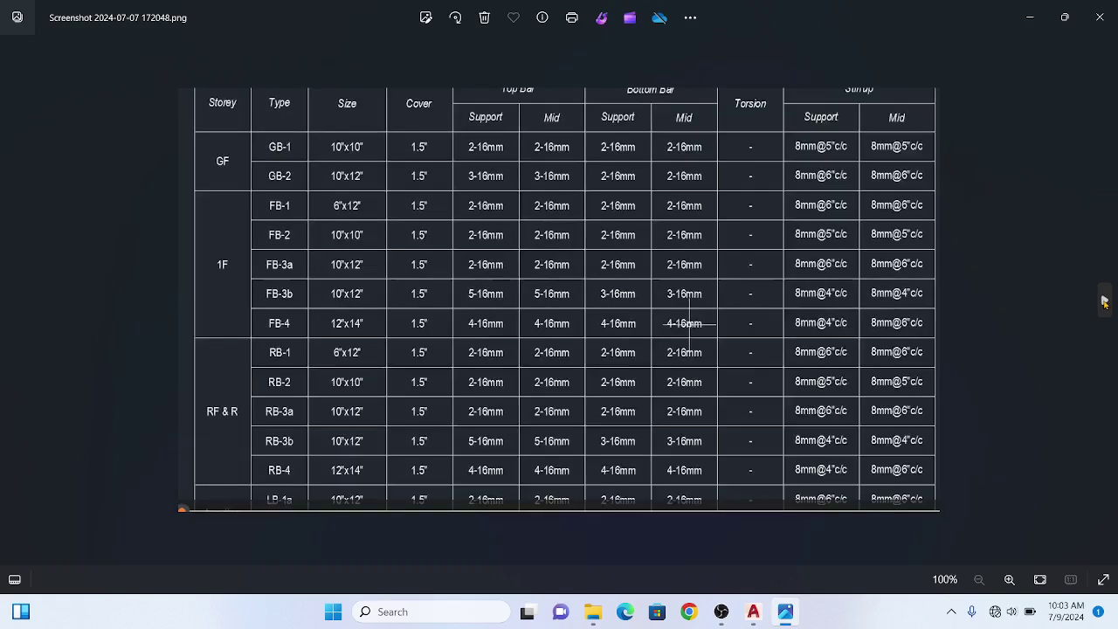
left_click(1104, 301)
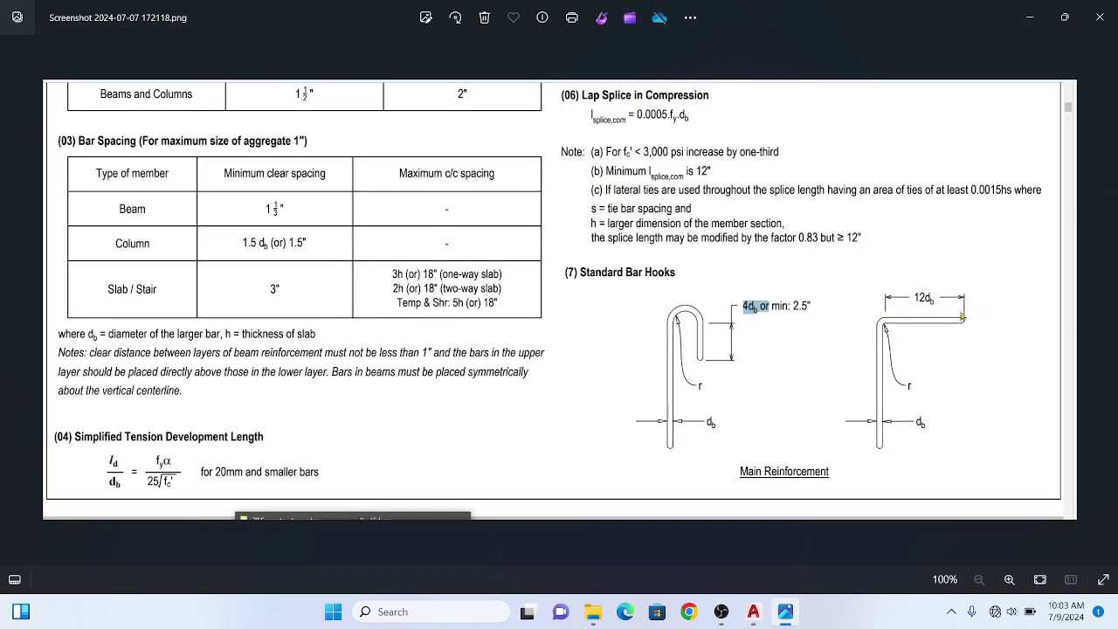
- Zoom in on the Standard Bar Hooks diagrams to read the 4db and 12db extensions
scroll(911, 335, "up", 1)
scroll(900, 336, "up", 2)
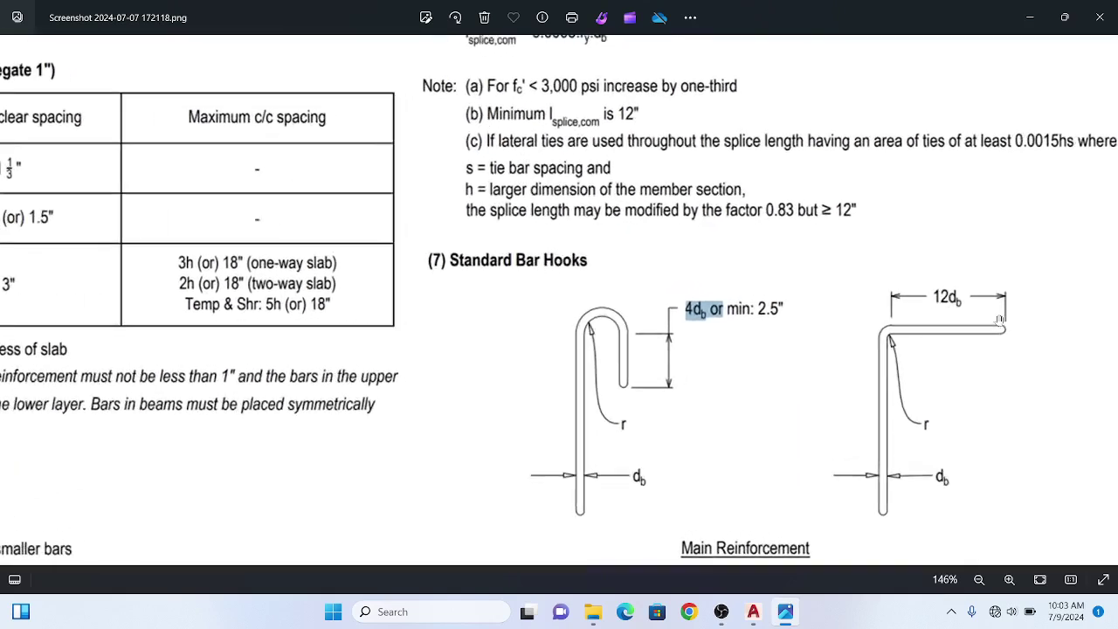
scroll(876, 334, "up", 3)
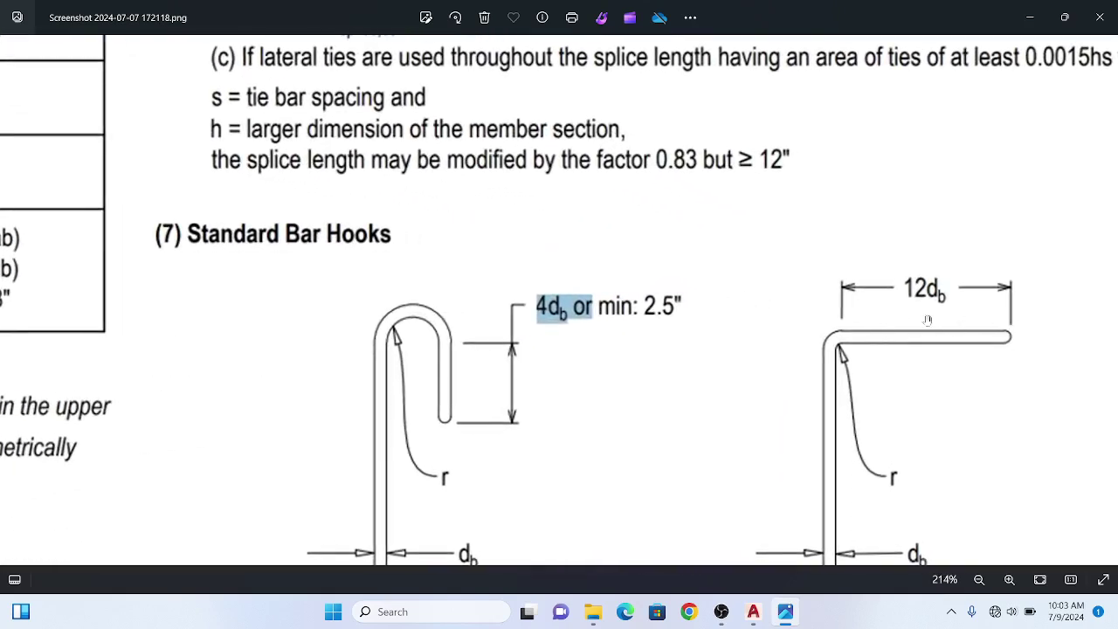
scroll(1044, 306, "down", 1)
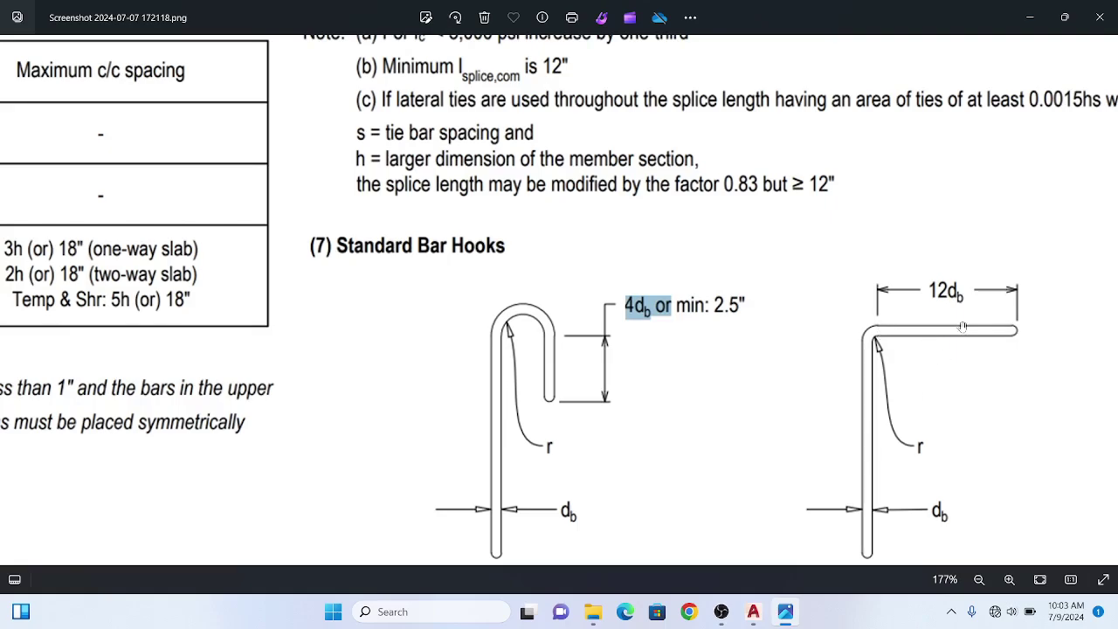
scroll(982, 324, "down", 3)
scroll(982, 324, "down", 2)
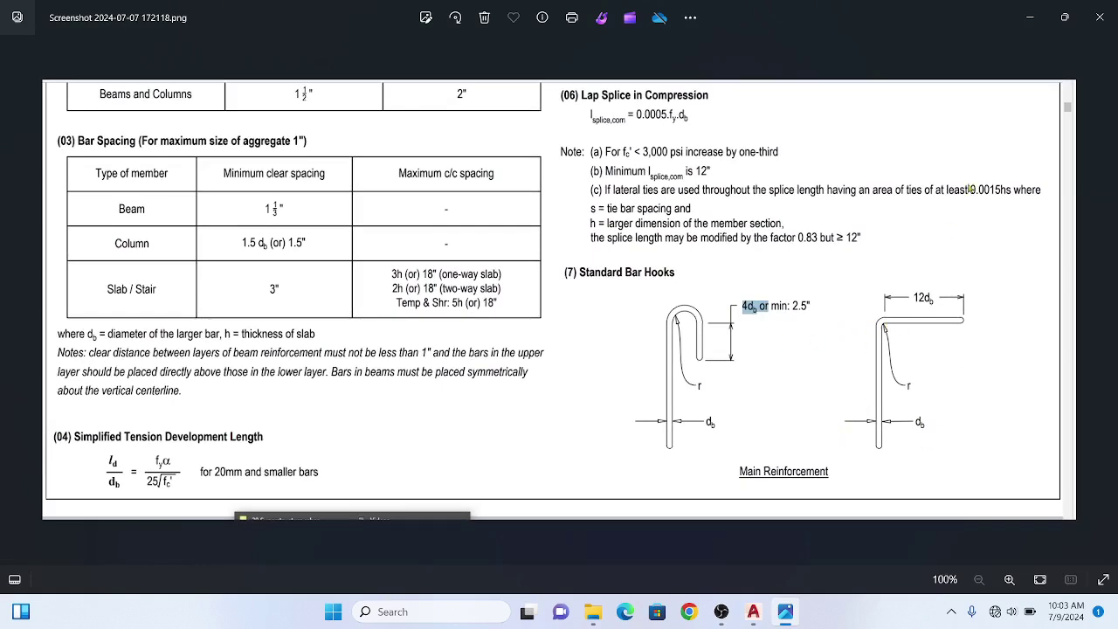
mouse_move(753, 612)
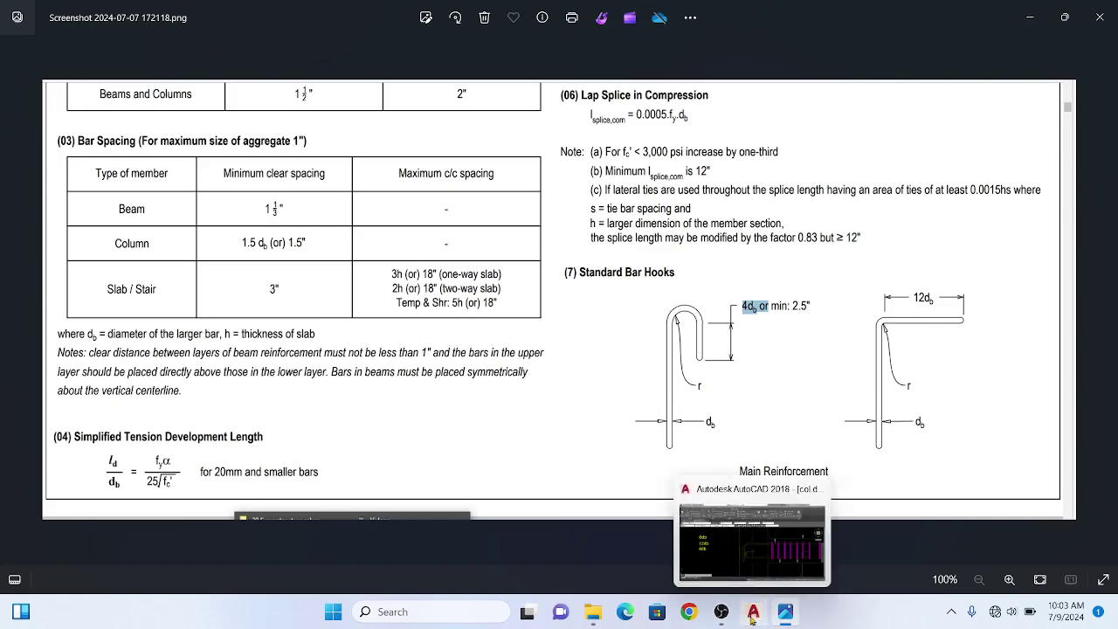
scroll(938, 301, "up", 1)
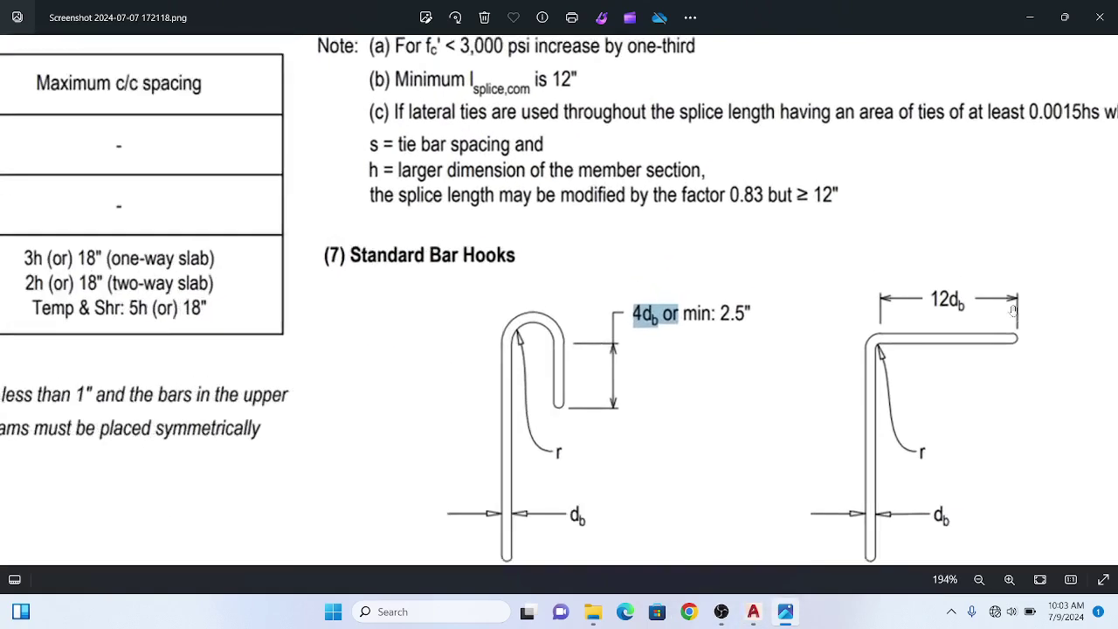
scroll(938, 302, "up", 1)
scroll(938, 301, "up", 3)
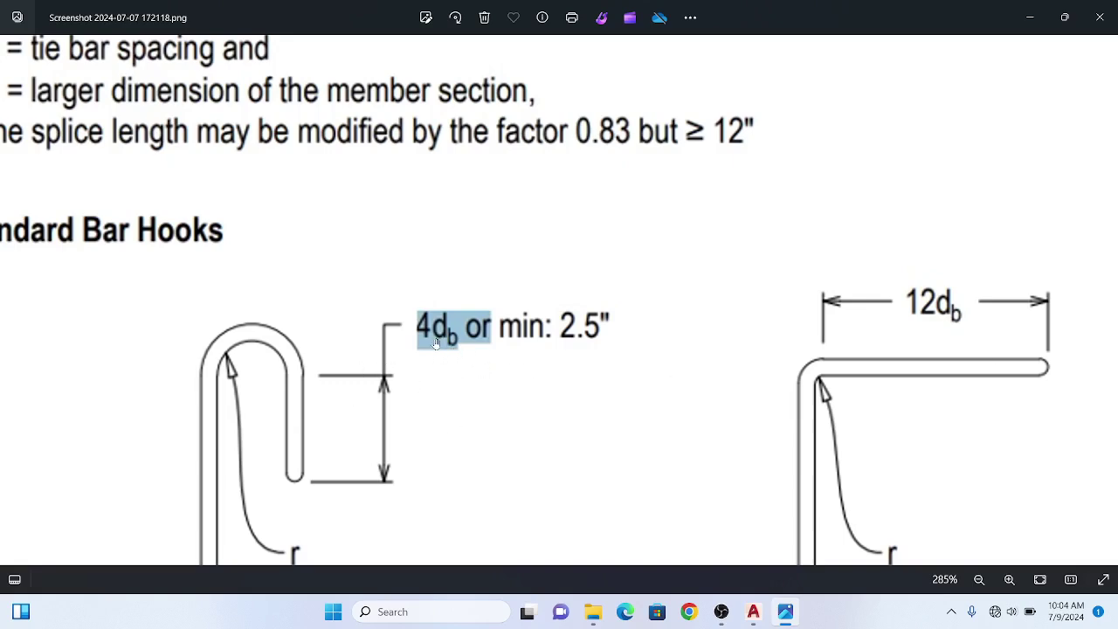
scroll(440, 342, "down", 1)
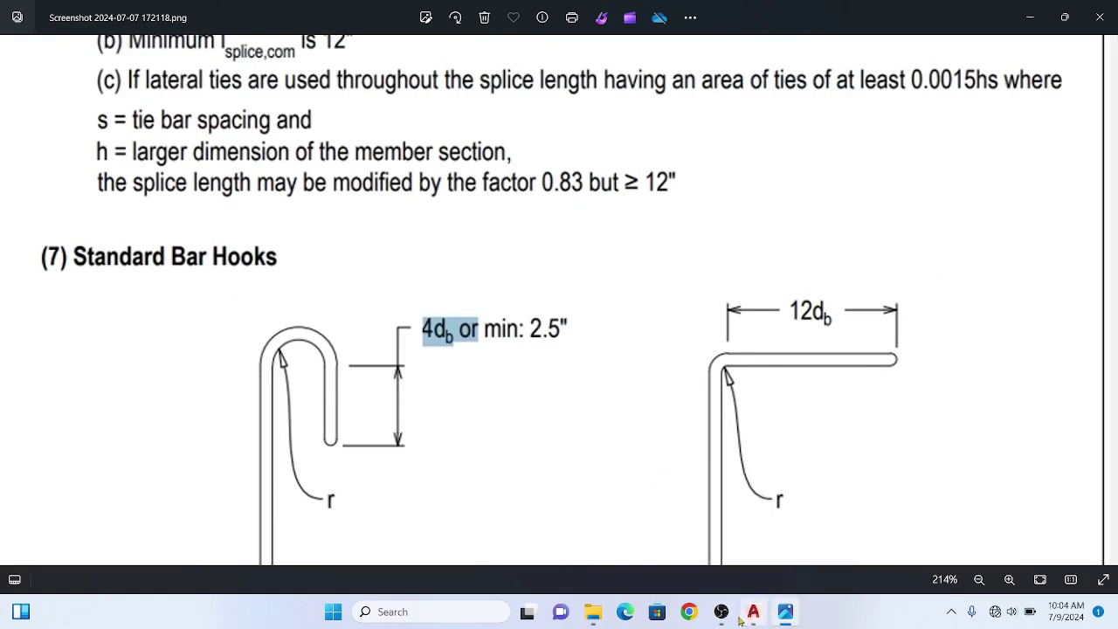
left_click(754, 613)
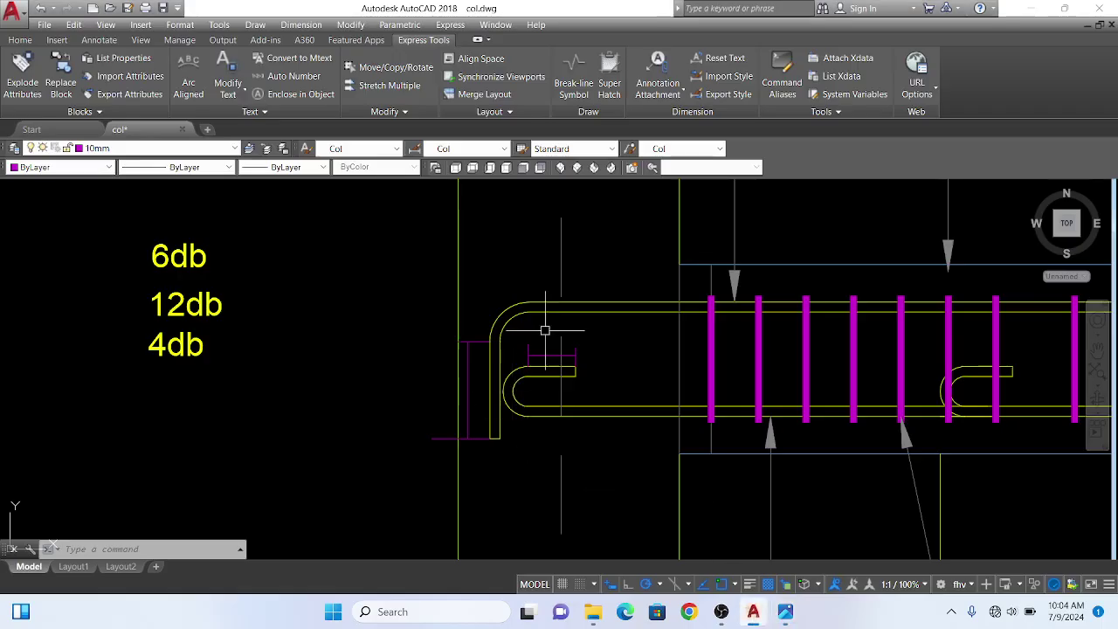
scroll(568, 304, "up", 3)
left_click(709, 367)
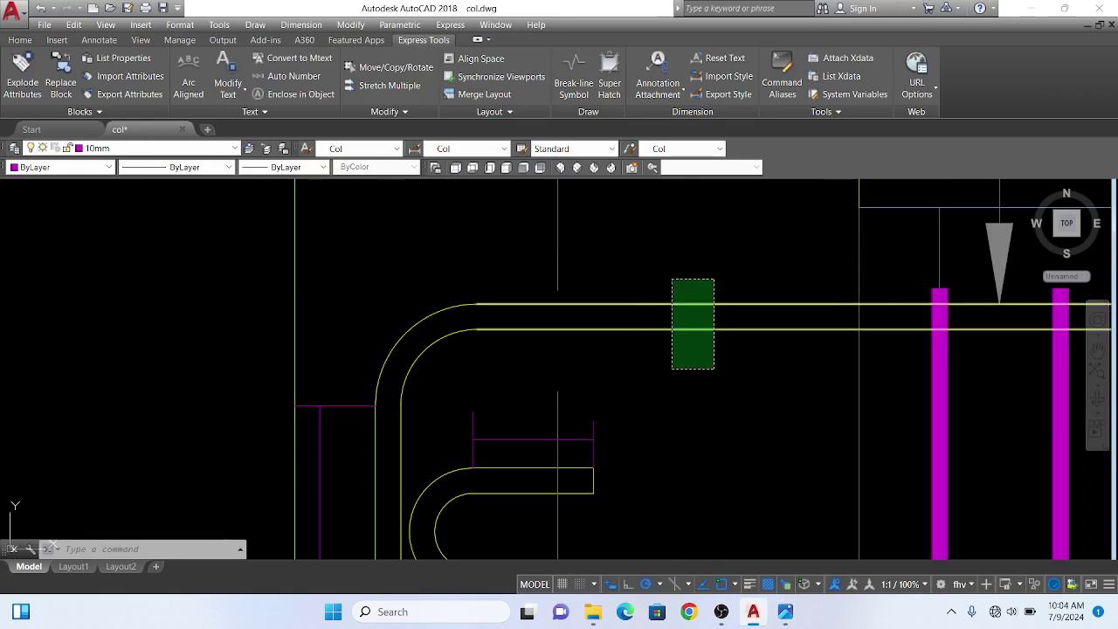
left_click(662, 282)
scroll(660, 289, "down", 3)
scroll(669, 375, "up", 3)
left_click(734, 443)
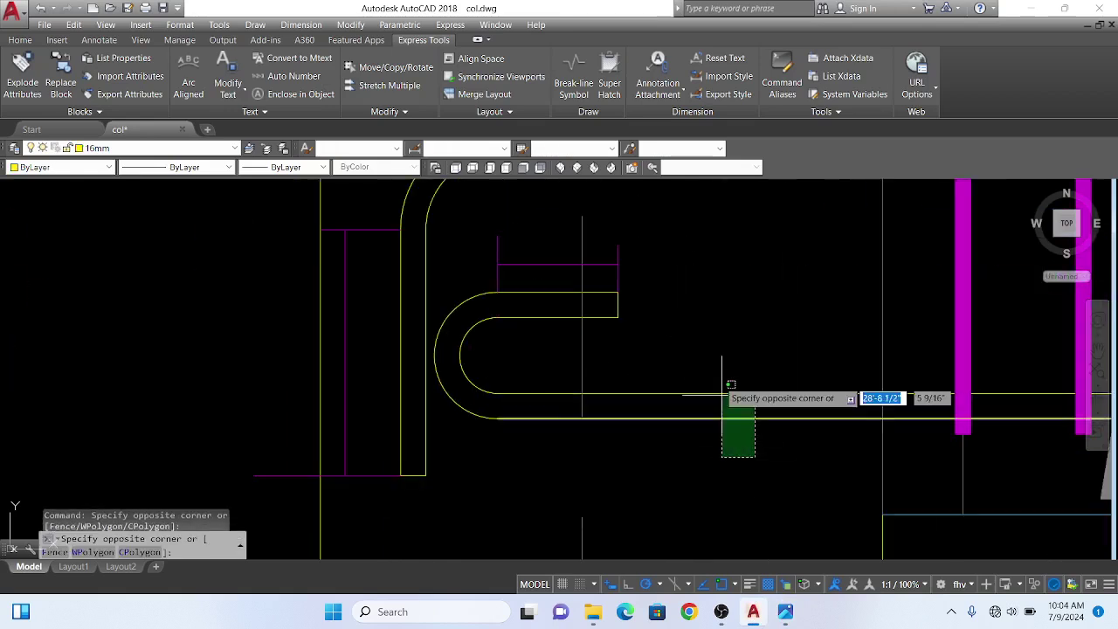
left_click(722, 356)
key("Escape")
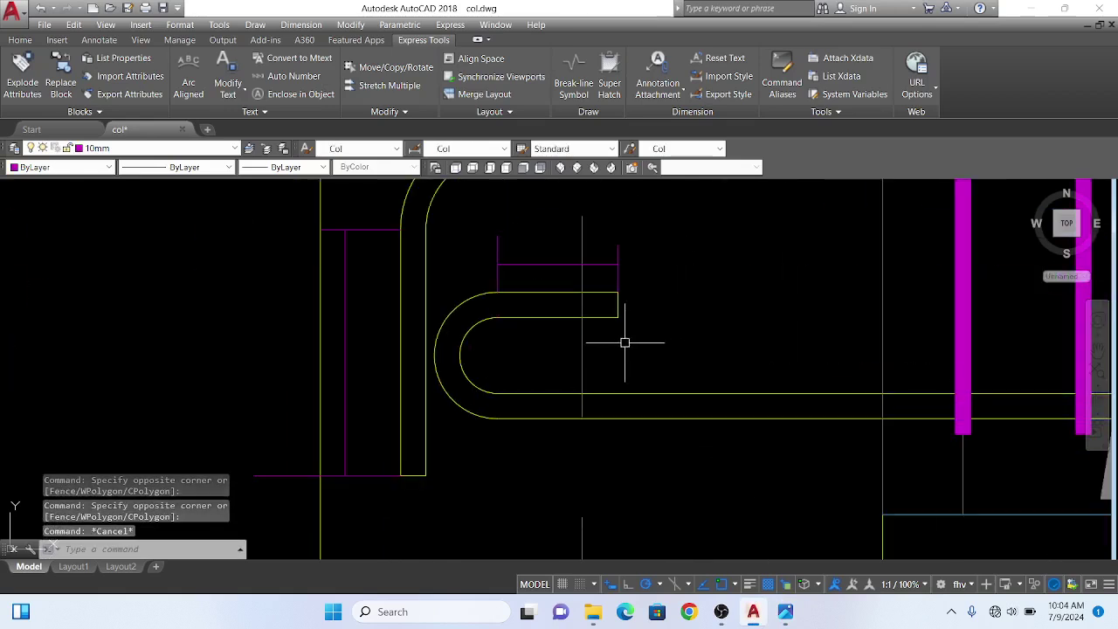
scroll(624, 337, "down", 3)
scroll(646, 282, "up", 2)
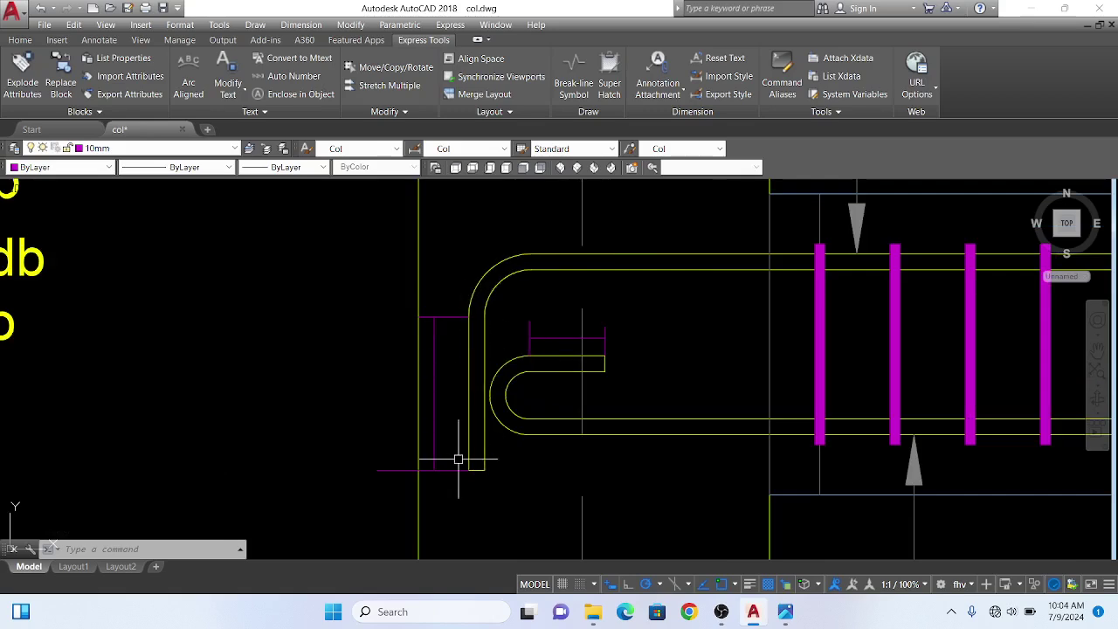
left_click(784, 614)
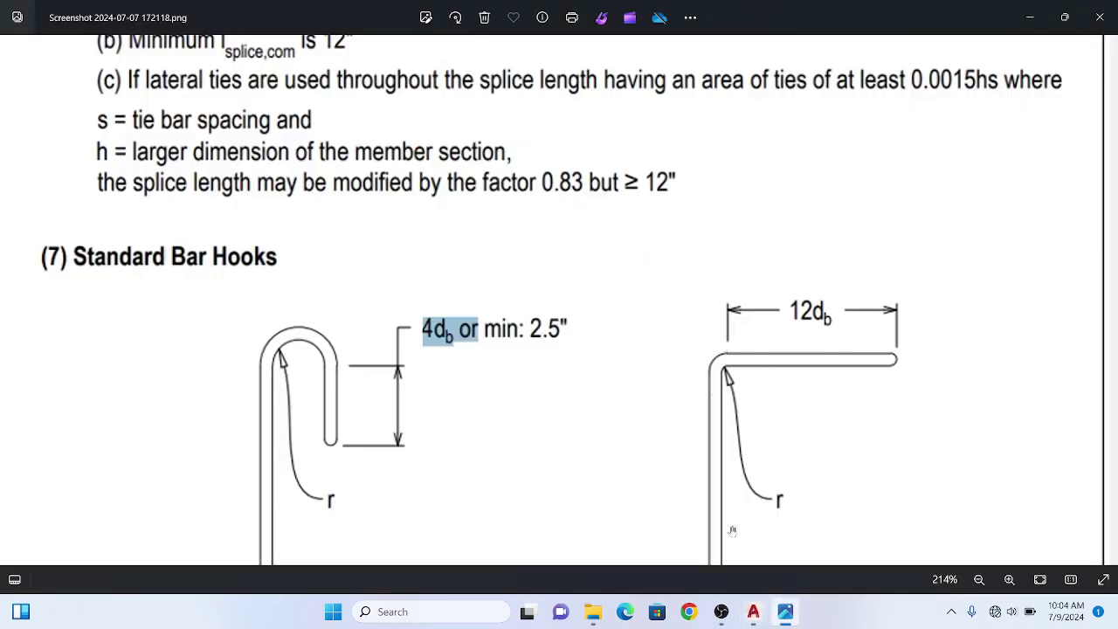
left_click(755, 615)
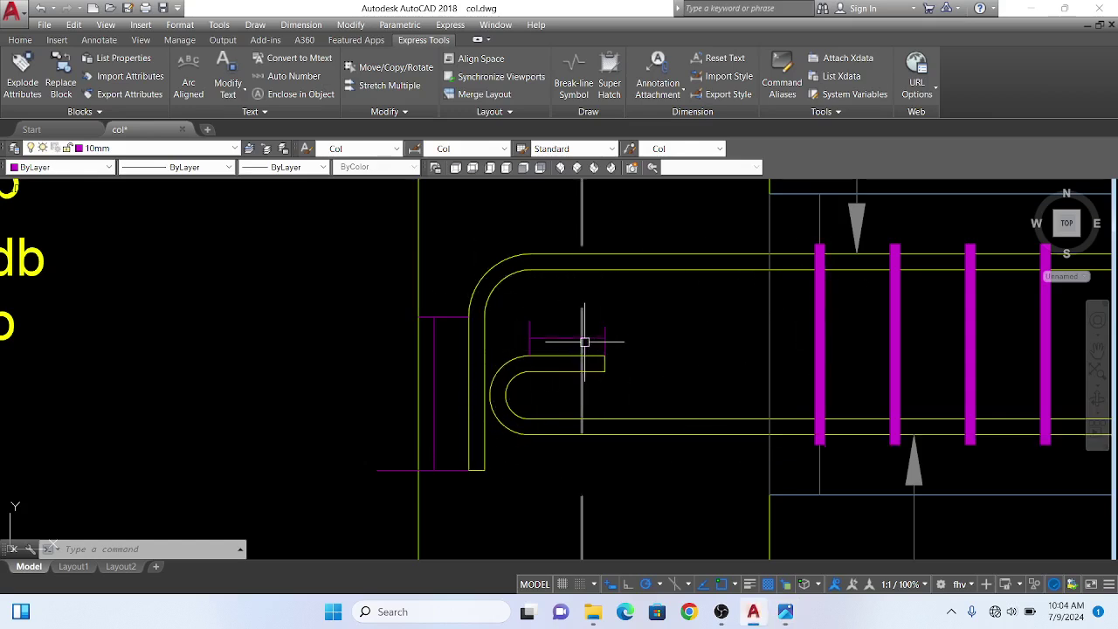
left_click(753, 611)
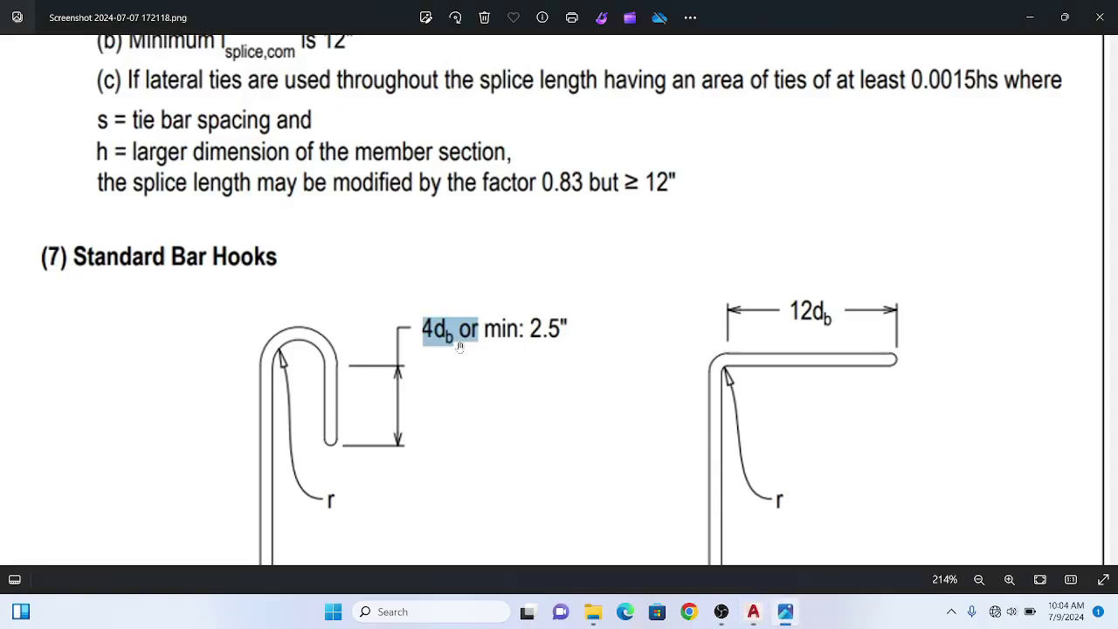
left_click(757, 615)
scroll(707, 317, "down", 3)
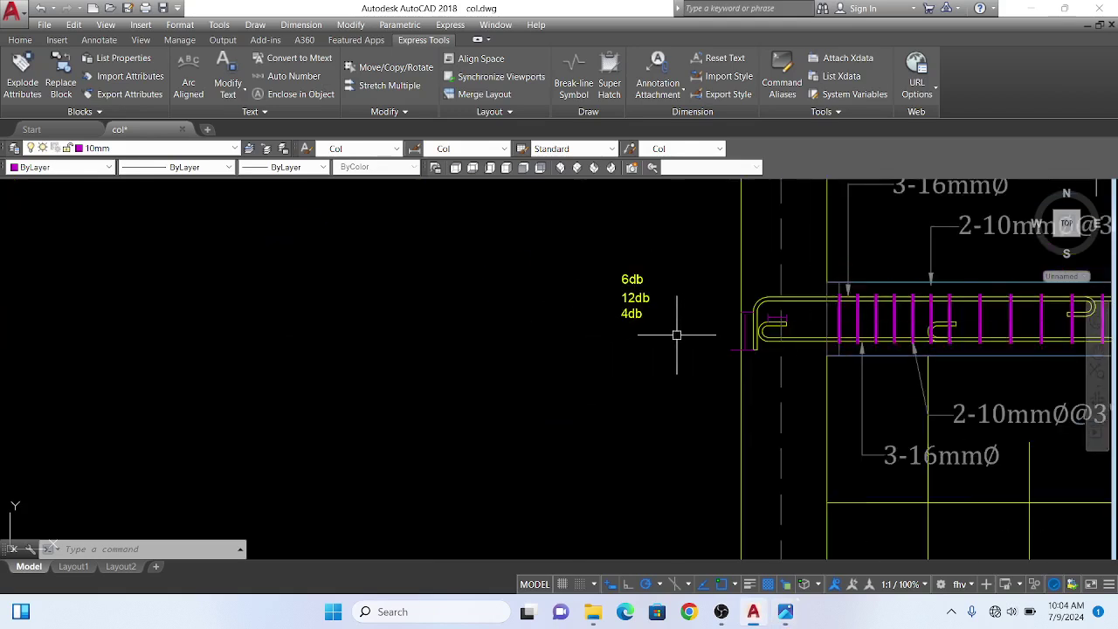
scroll(638, 284, "up", 4)
scroll(655, 266, "up", 2)
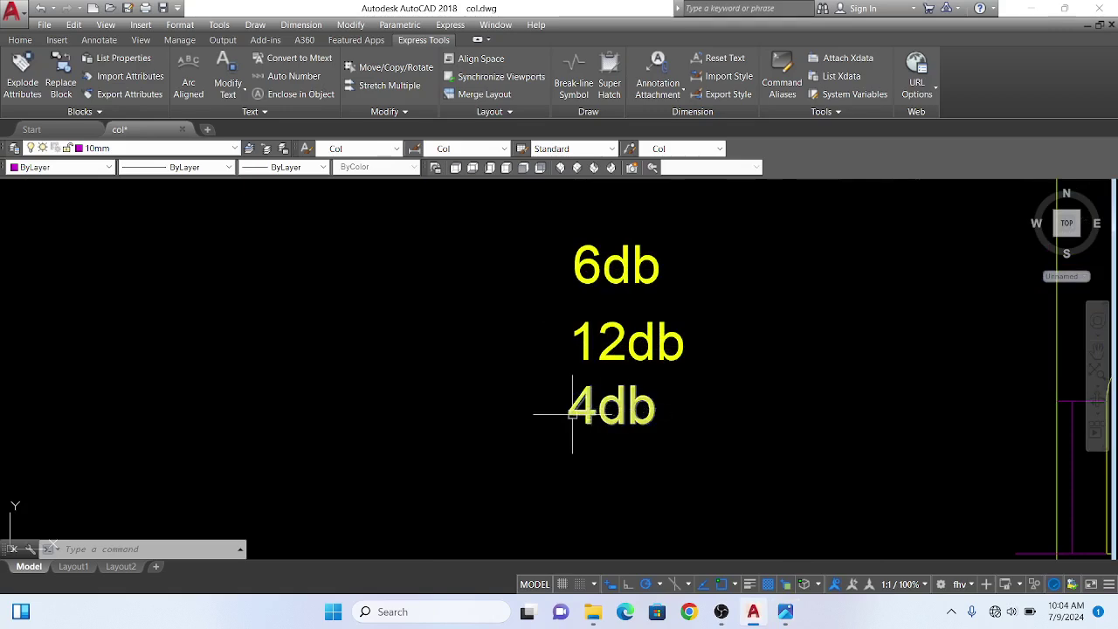
- Draw a rectangle with REC enclosing the 12db and 4db hook notes
type("rec")
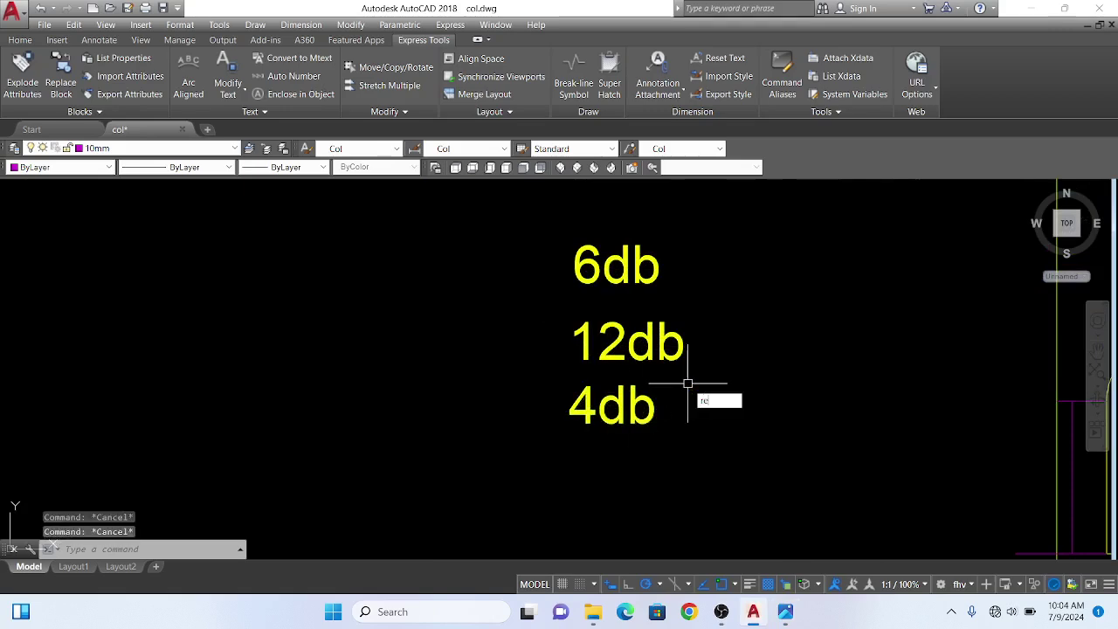
key("Return")
left_click(500, 303)
left_click(754, 437)
- Restart the rectangle command, pick one corner, then cancel the unfinished second rectangle
key("Return")
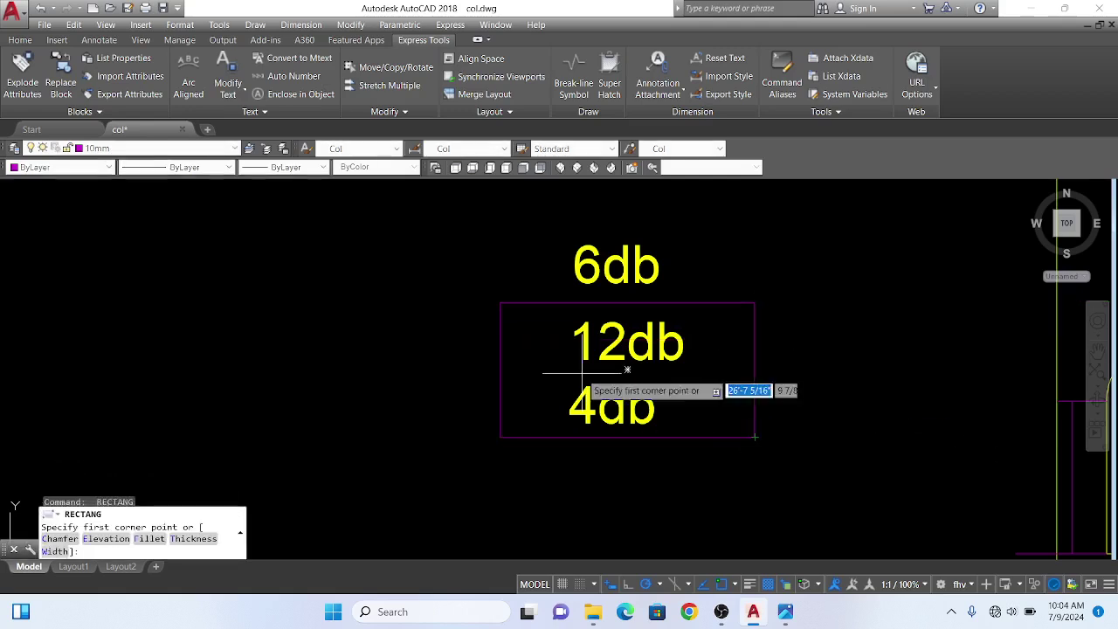
scroll(582, 359, "down", 4)
scroll(869, 383, "up", 4)
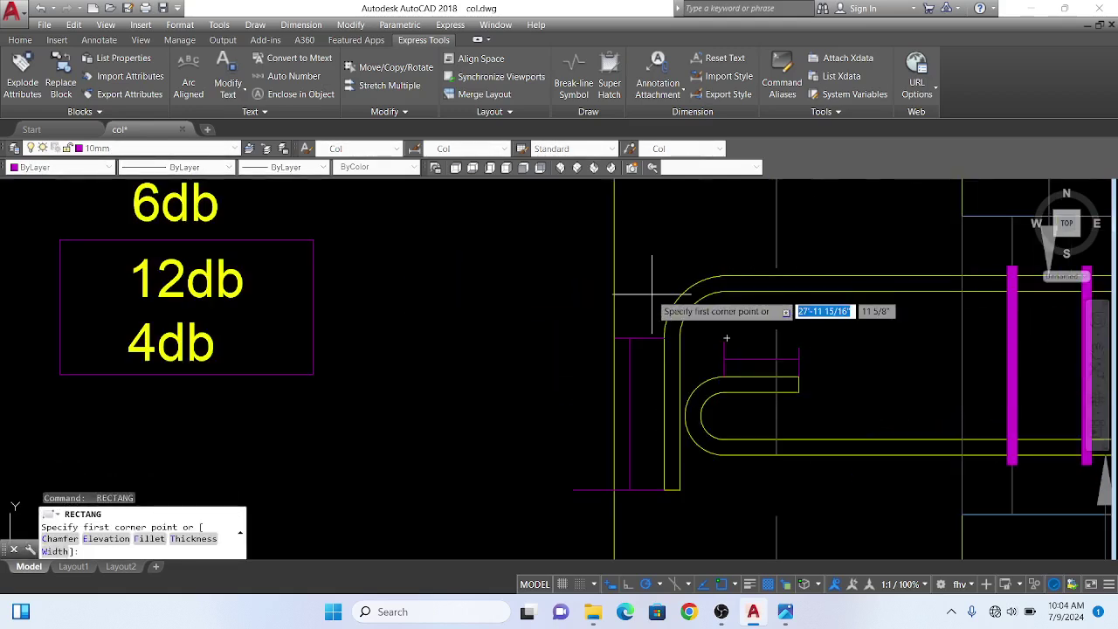
scroll(992, 359, "down", 4)
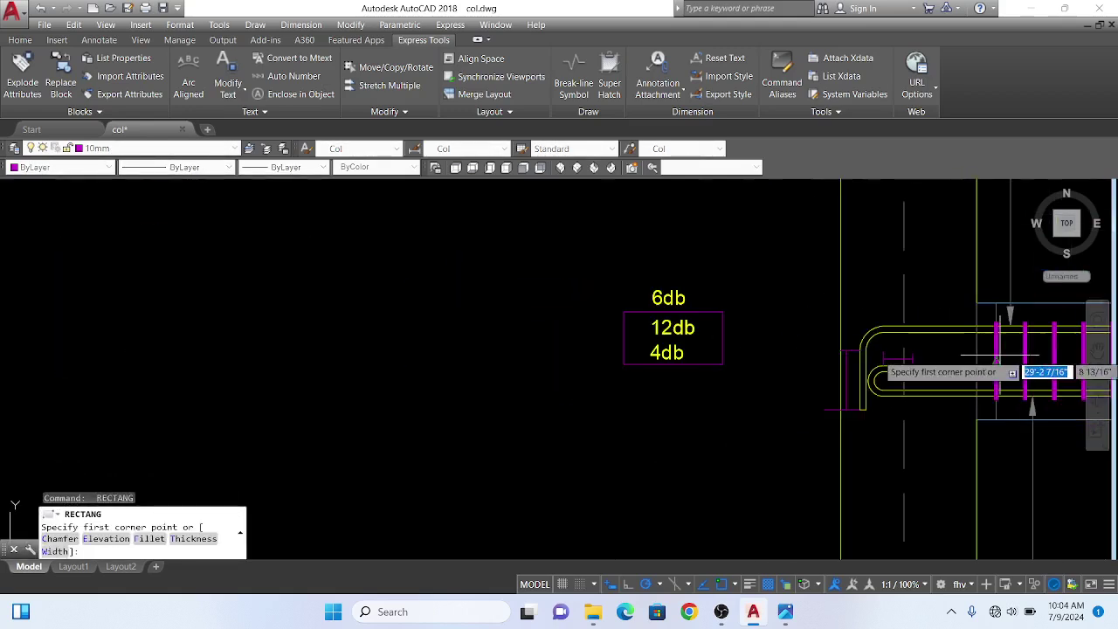
left_click(429, 612)
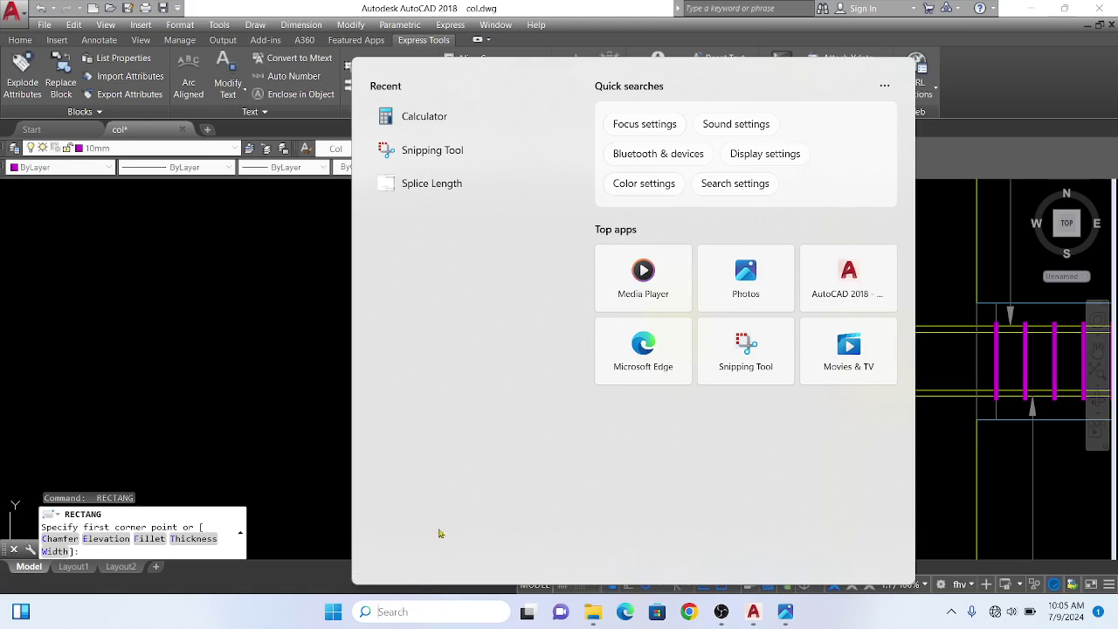
left_click(220, 376)
left_click(289, 368)
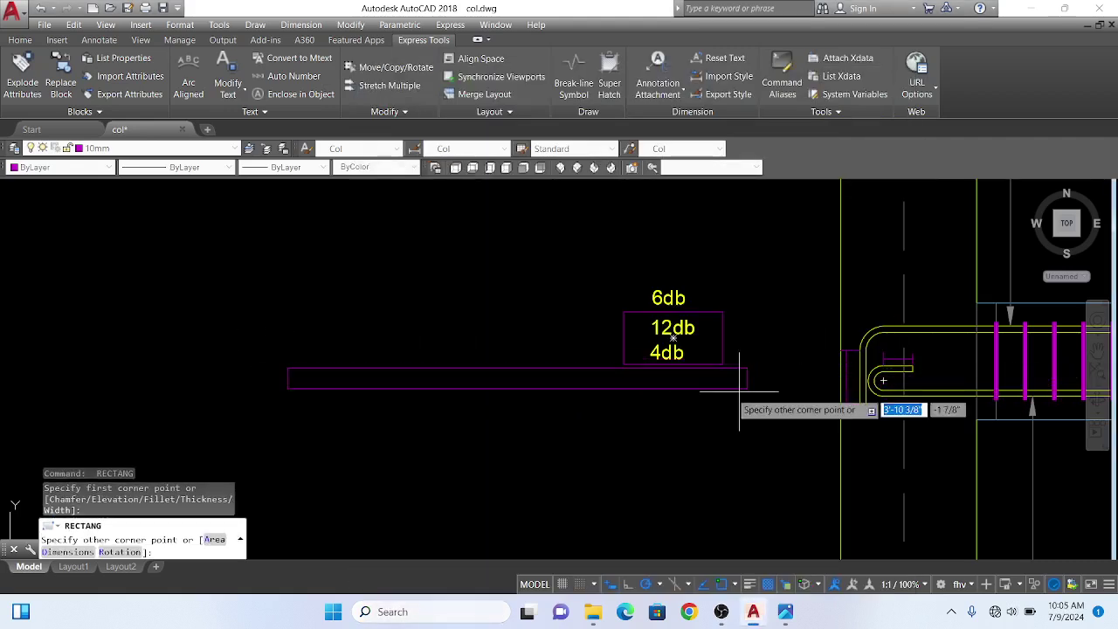
key("Escape")
scroll(891, 353, "up", 2)
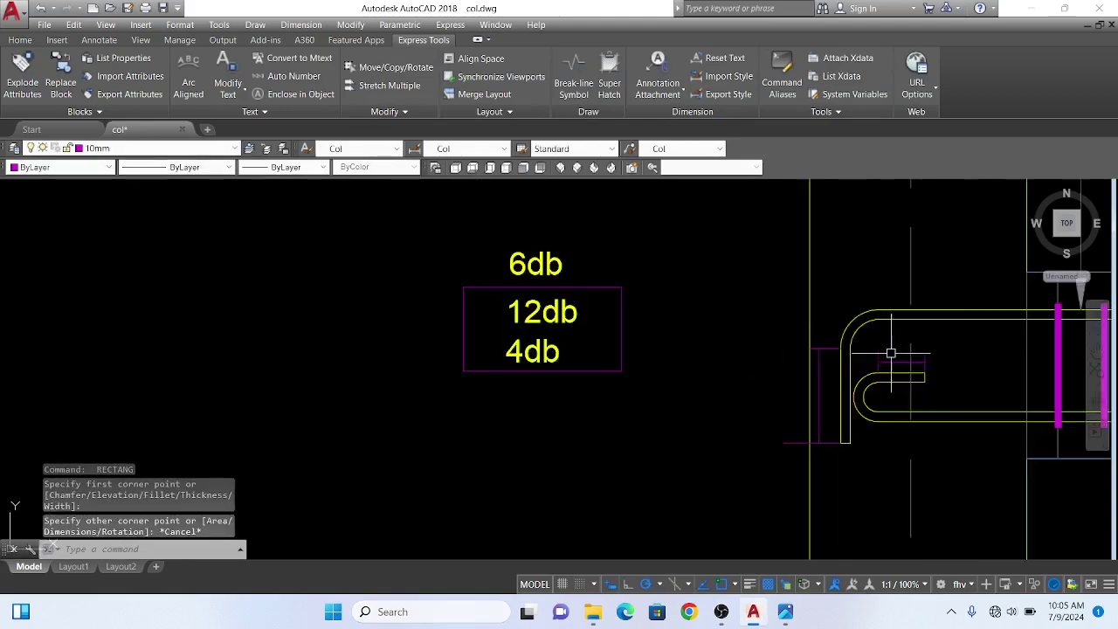
scroll(890, 353, "down", 2)
scroll(637, 364, "down", 2)
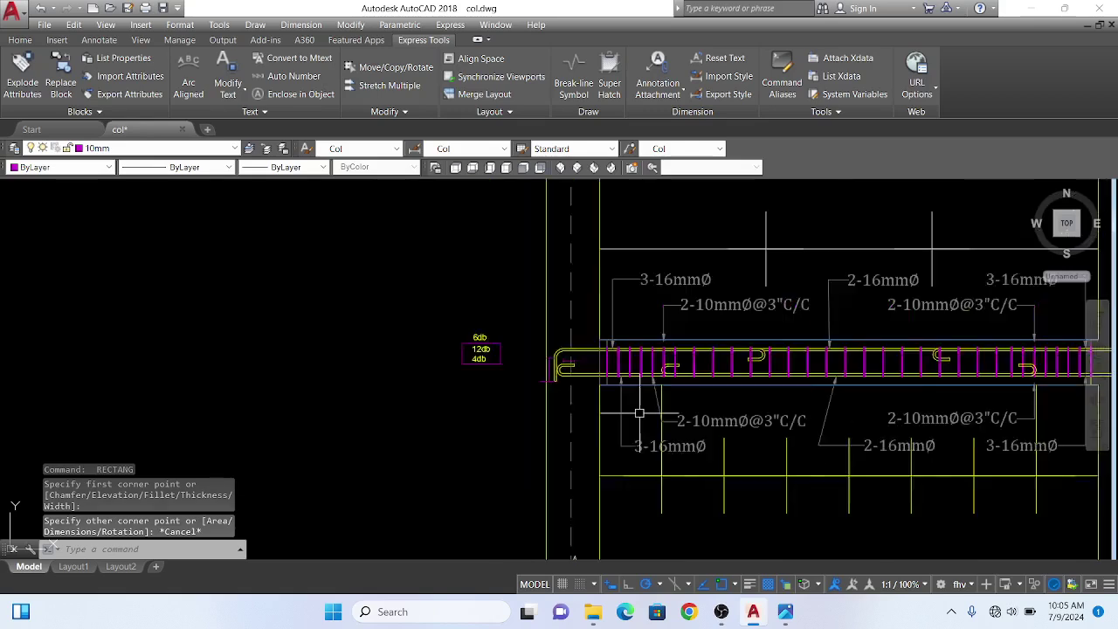
scroll(638, 414, "down", 3)
scroll(614, 462, "up", 3)
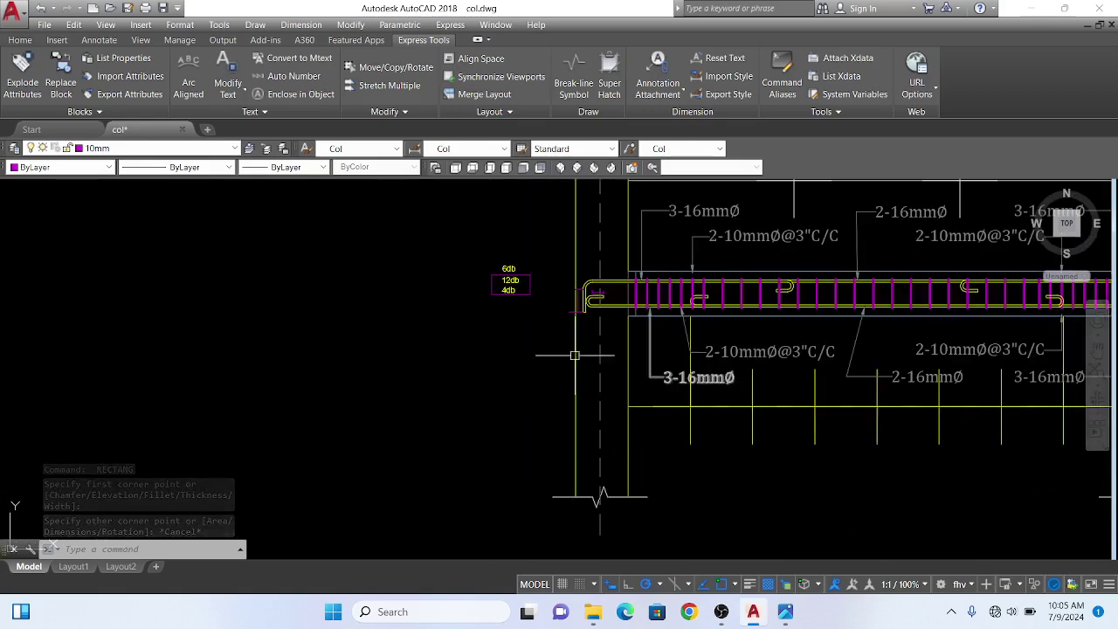
scroll(457, 309, "down", 3)
scroll(519, 367, "up", 4)
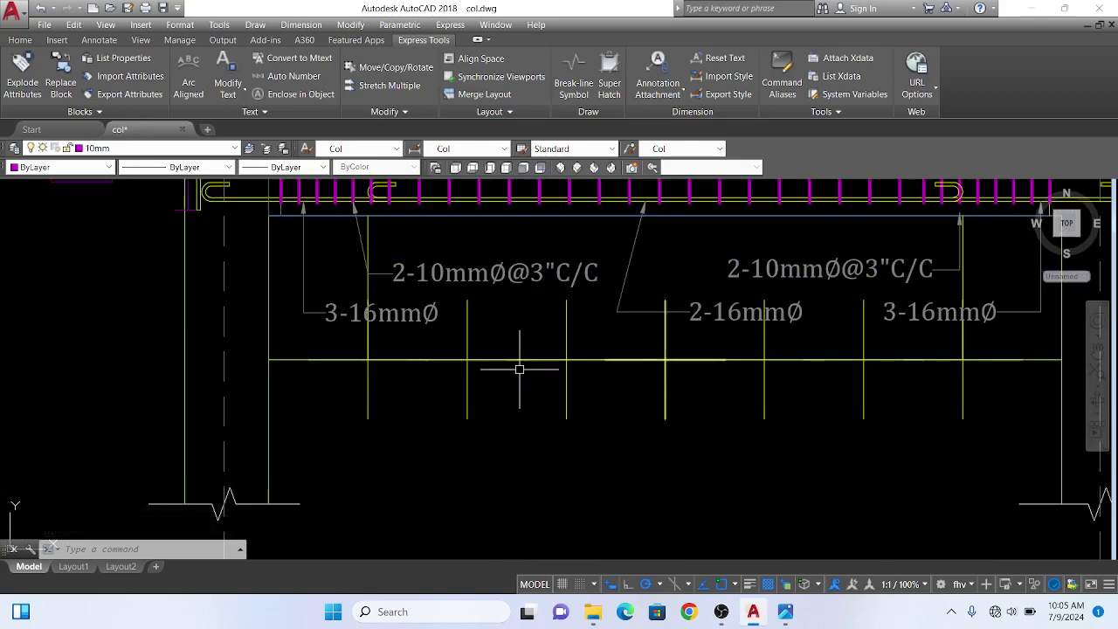
left_click(301, 25)
left_click(314, 62)
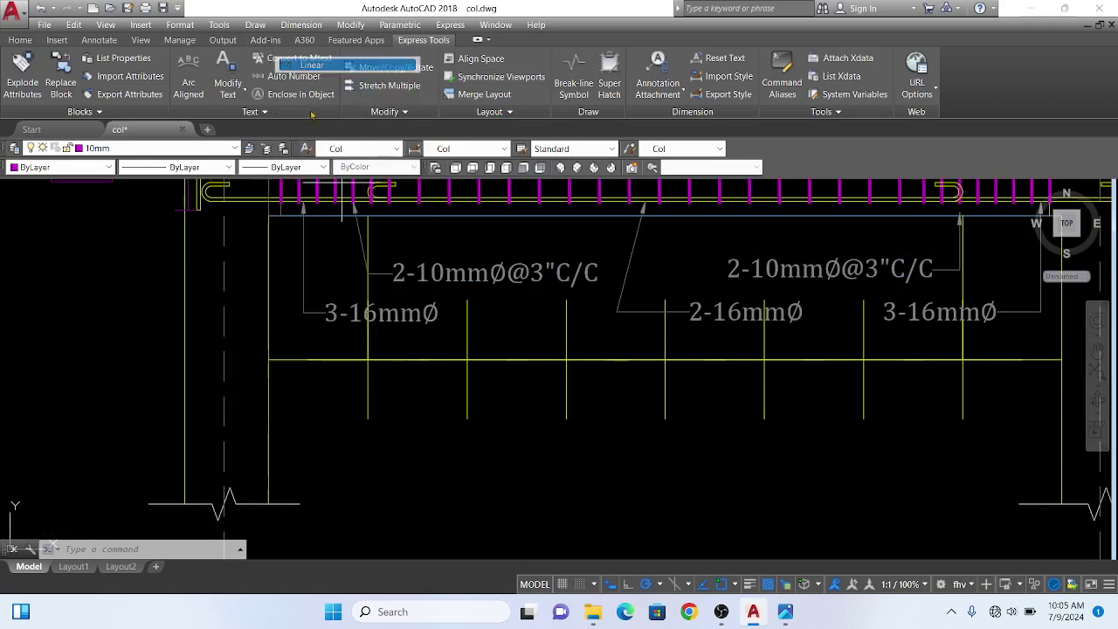
left_click(269, 447)
scroll(516, 450, "down", 3)
scroll(585, 449, "up", 3)
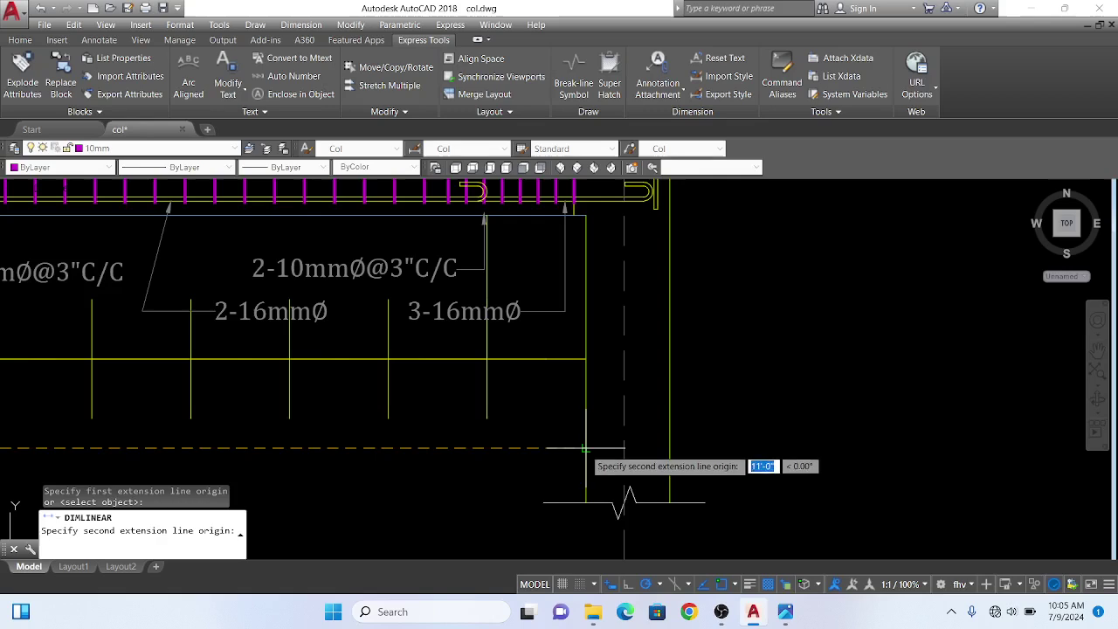
left_click(586, 450)
scroll(187, 441, "up", 5)
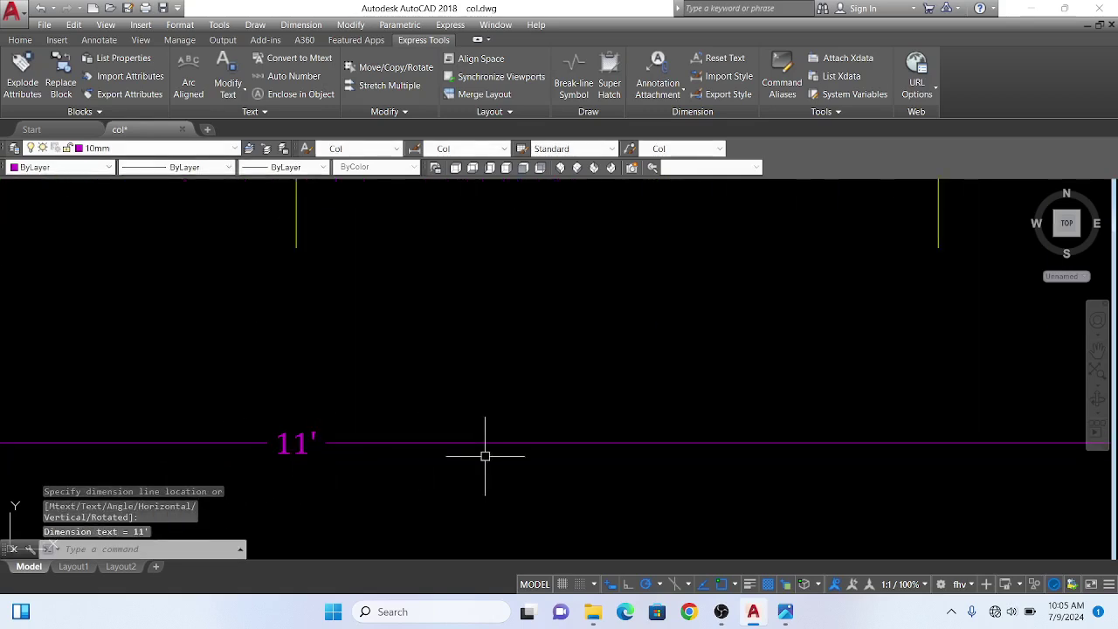
scroll(485, 455, "down", 5)
scroll(554, 452, "down", 3)
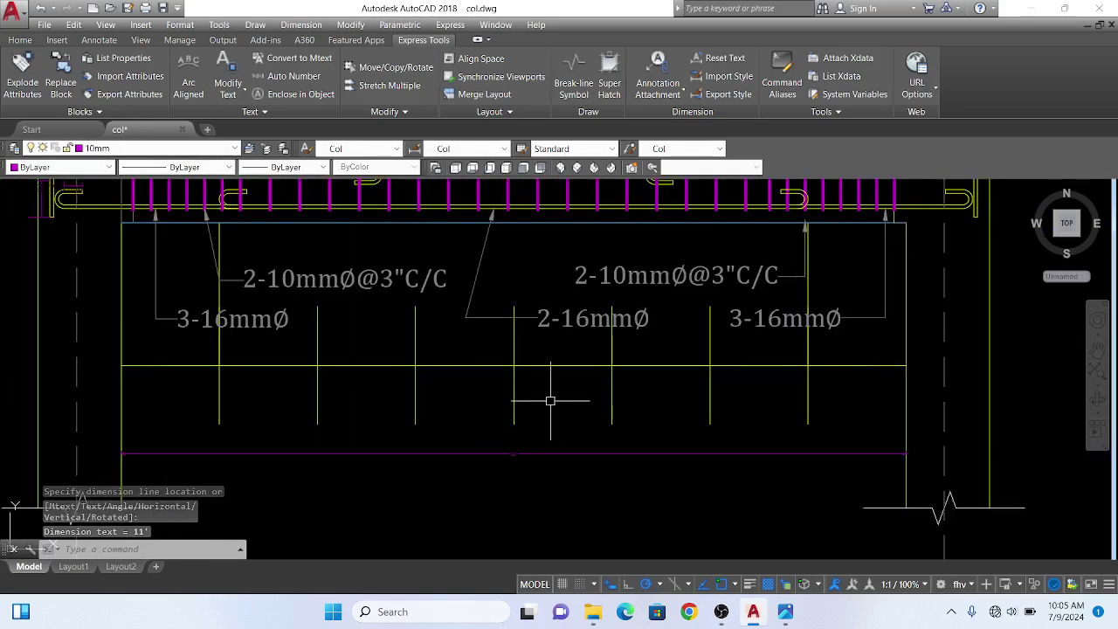
scroll(550, 401, "down", 4)
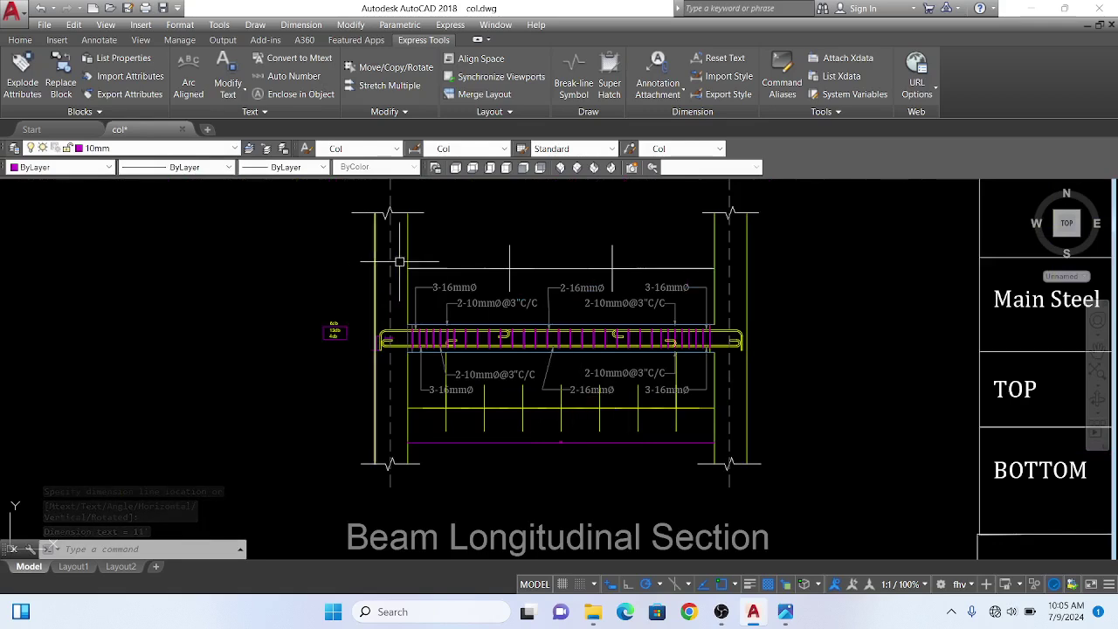
key("Escape")
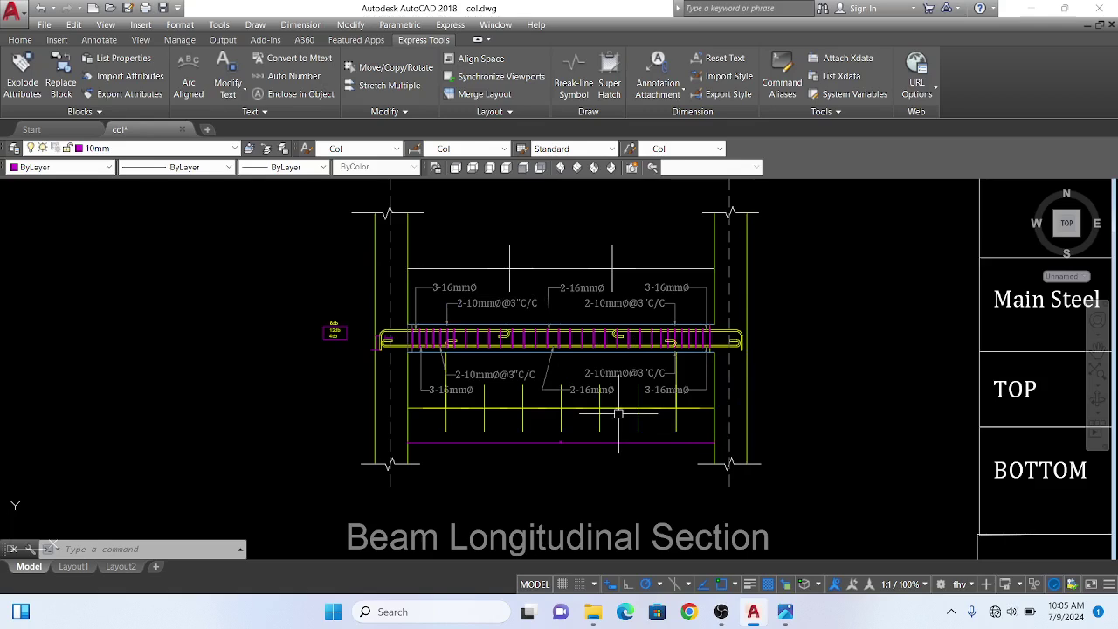
scroll(483, 387, "down", 3)
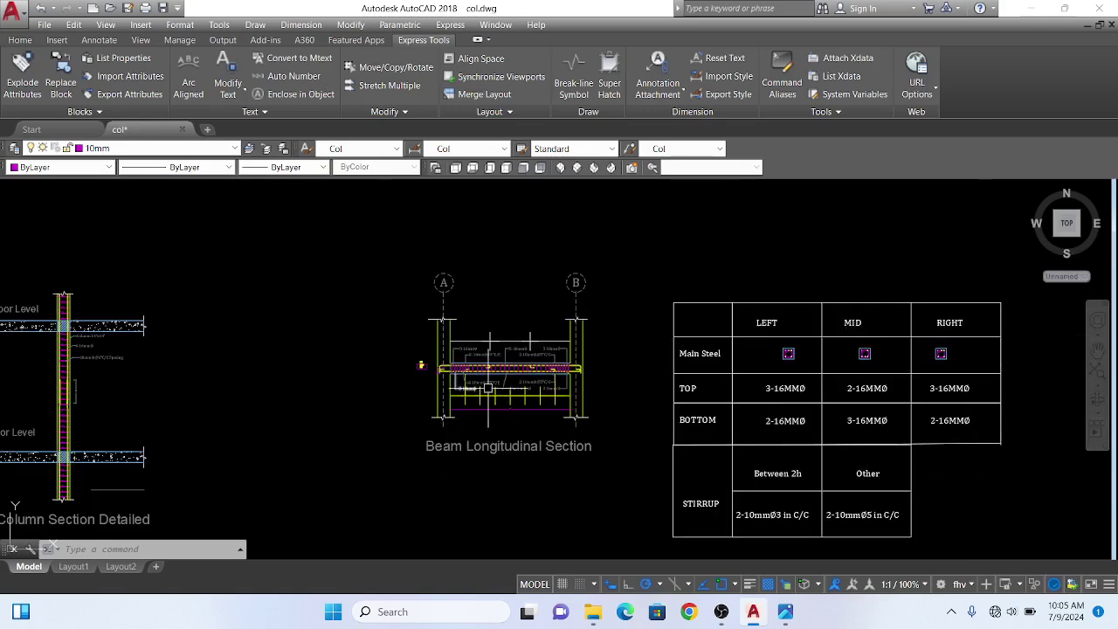
scroll(761, 384, "up", 6)
scroll(826, 330, "down", 4)
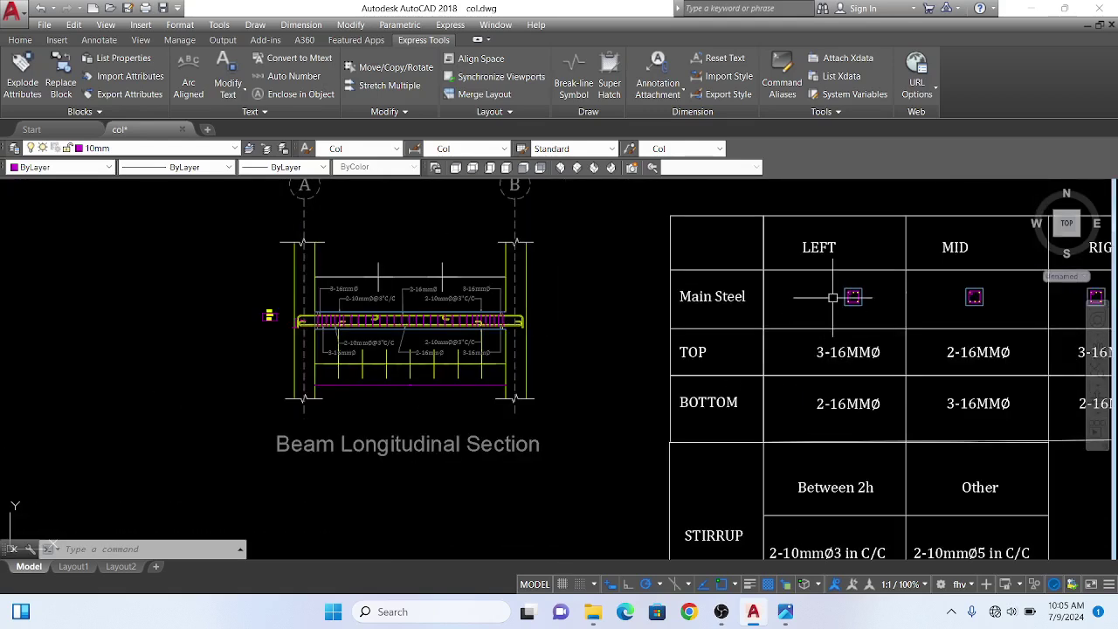
scroll(370, 381, "up", 6)
scroll(599, 411, "down", 4)
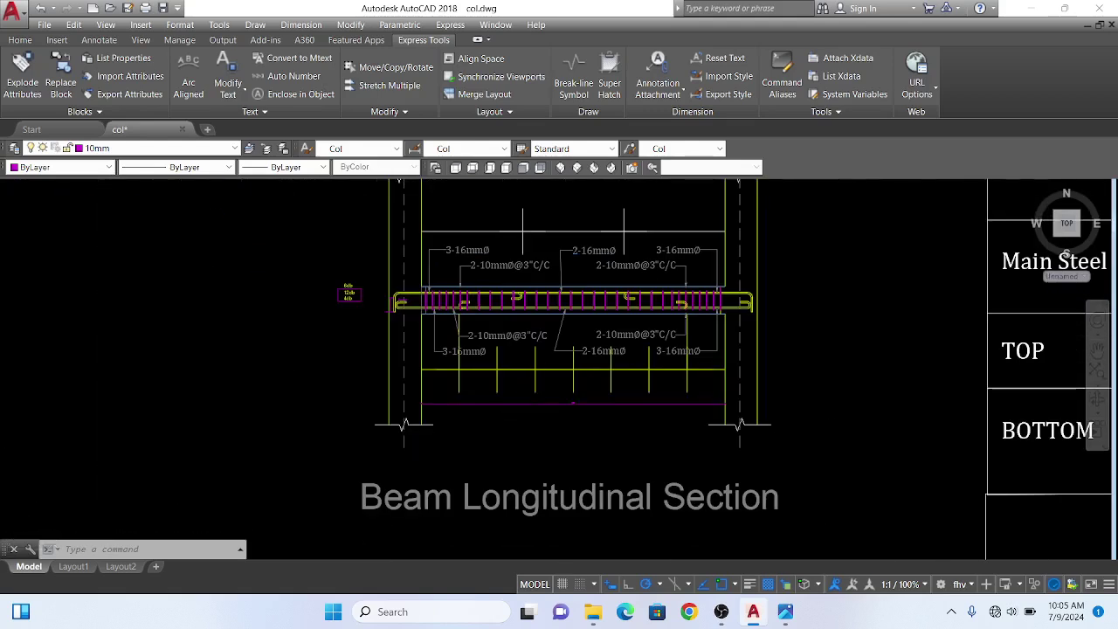
scroll(701, 376, "up", 5)
scroll(757, 434, "down", 3)
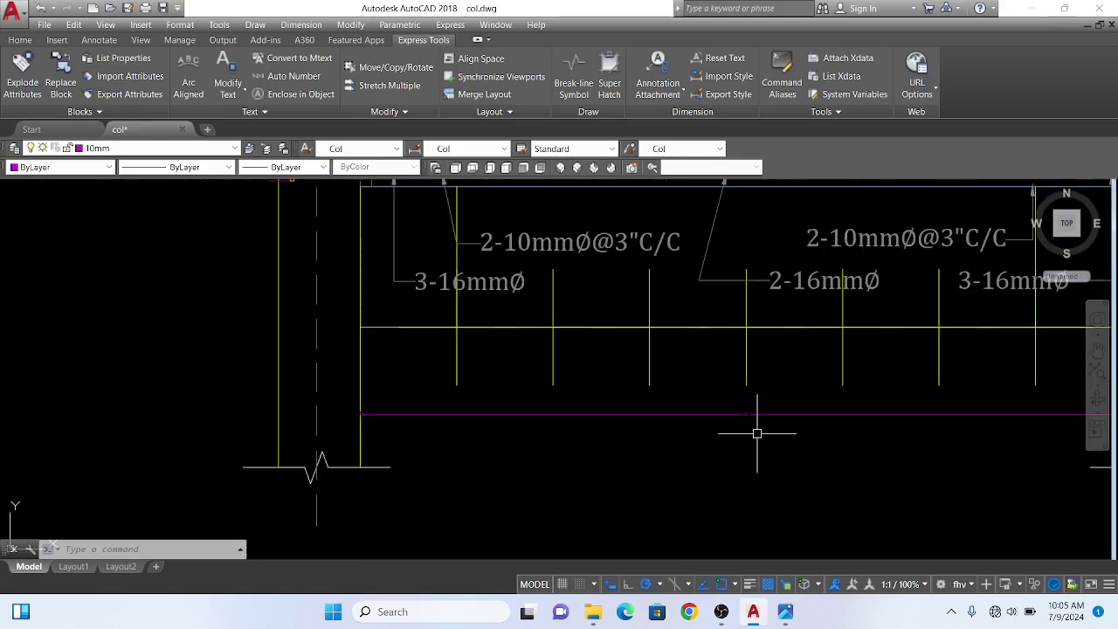
scroll(754, 439, "down", 4)
scroll(574, 327, "up", 4)
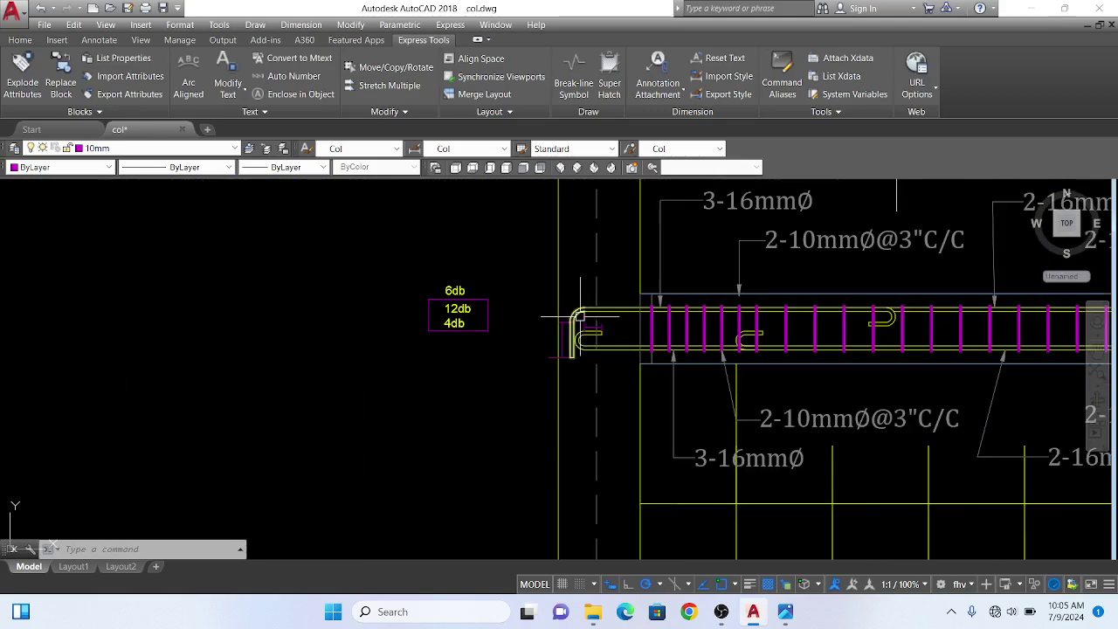
scroll(570, 337, "up", 3)
scroll(570, 336, "up", 1)
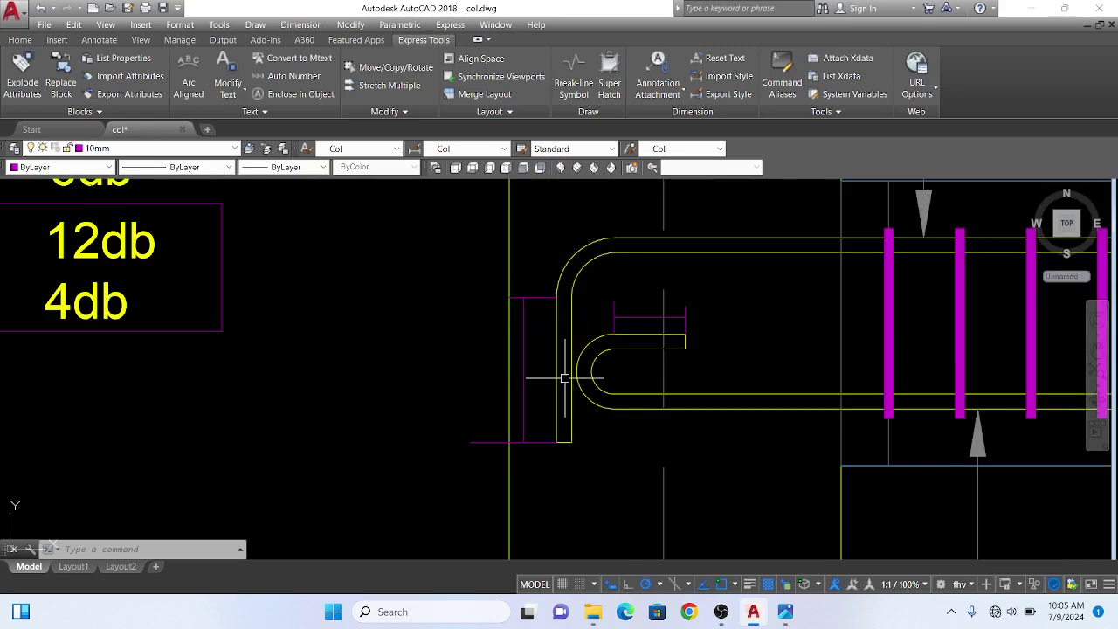
scroll(581, 441, "down", 2)
scroll(569, 375, "up", 1)
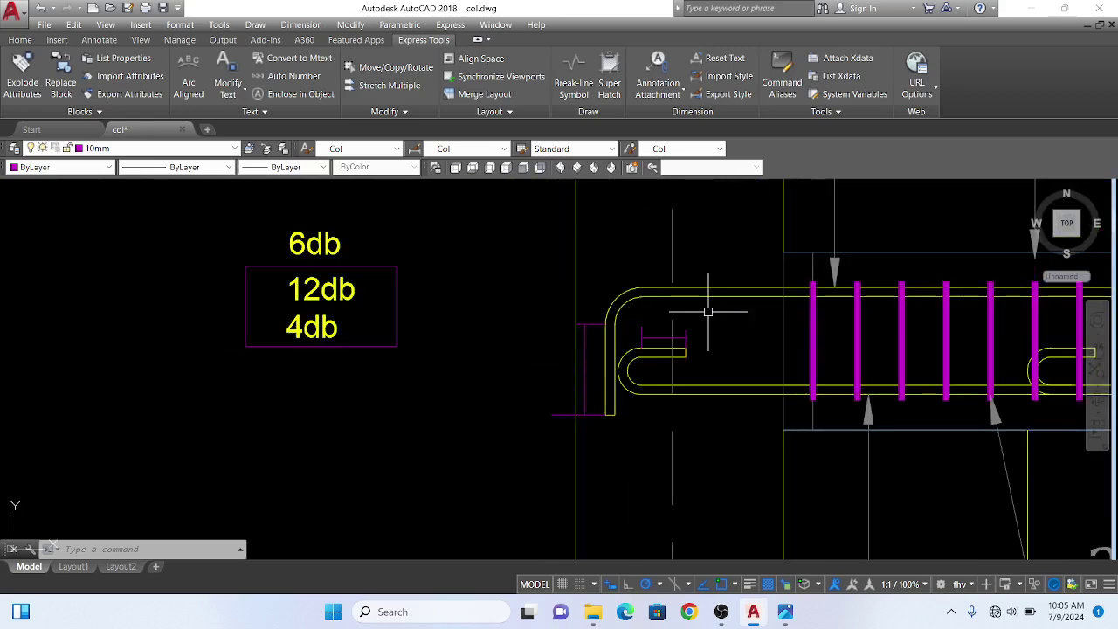
- Search for and launch the Windows Calculator app
left_click(444, 614)
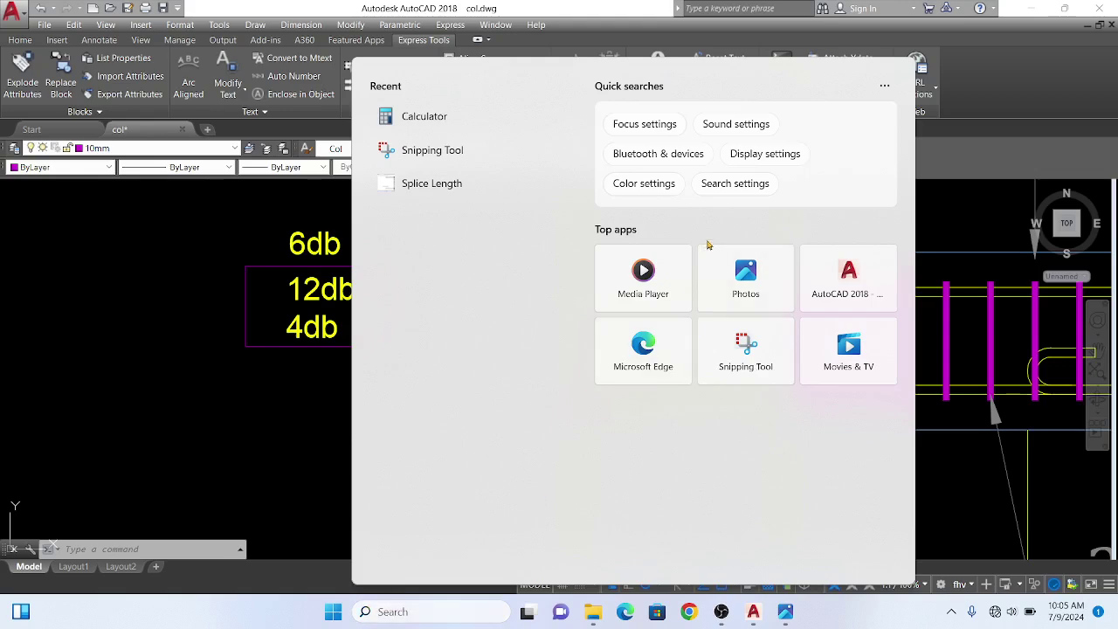
type("calculator")
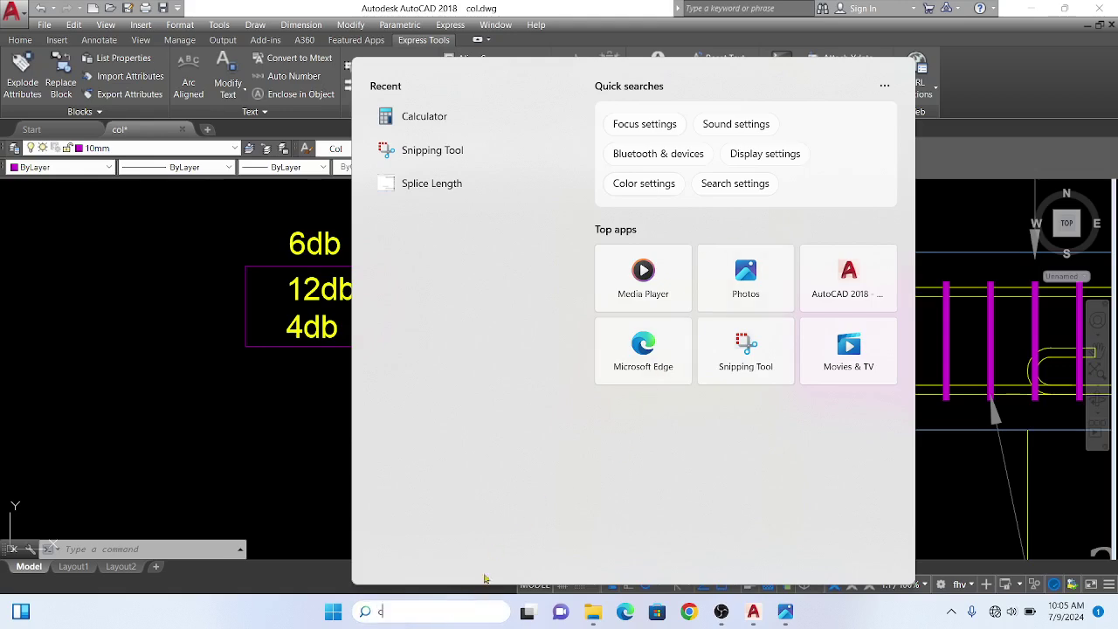
left_click(748, 175)
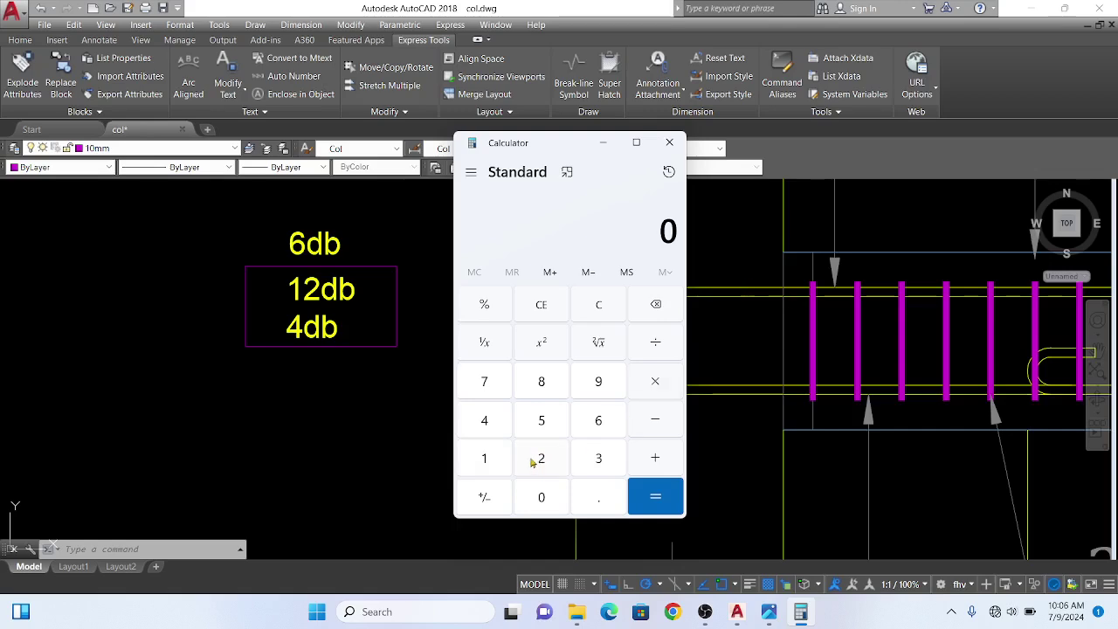
- Enter 25 in Calculator, removing the decimal point added after it
left_click(541, 420)
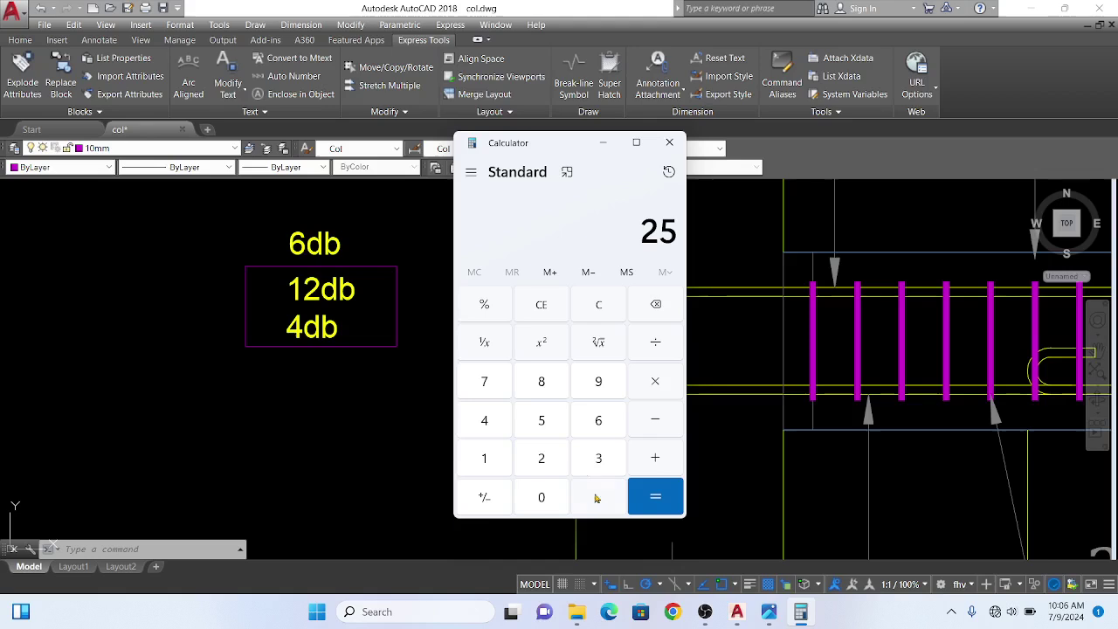
left_click(599, 498)
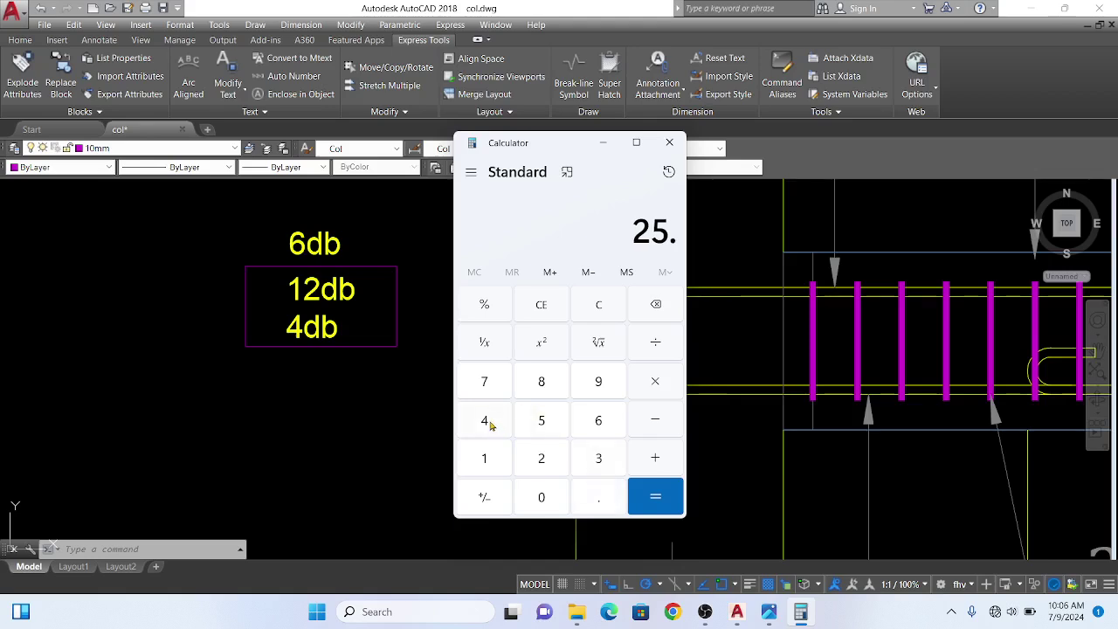
left_click(655, 304)
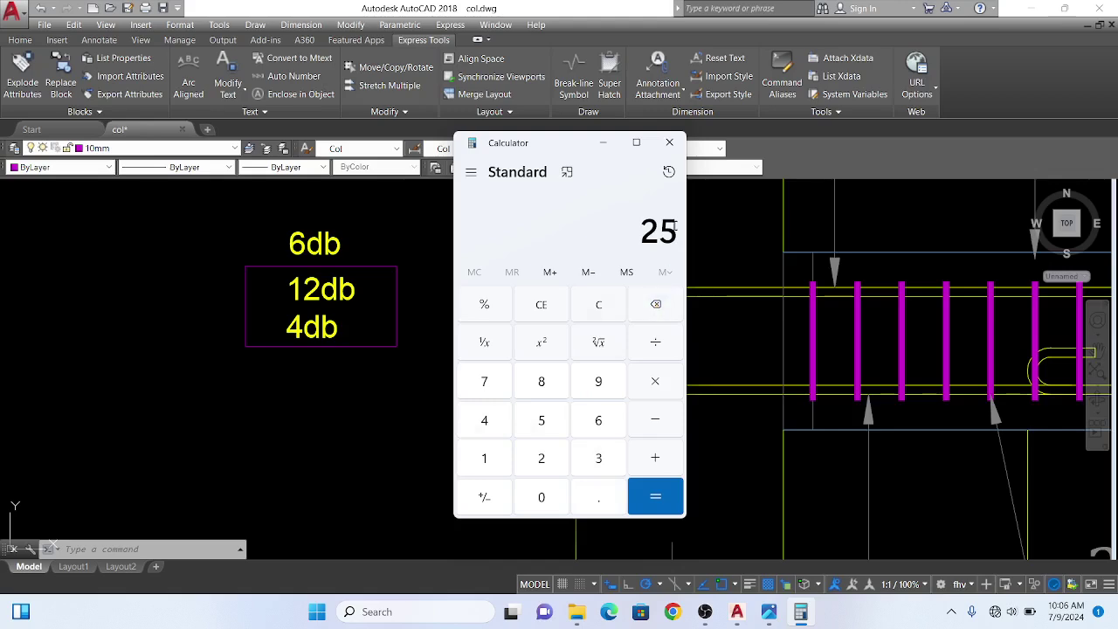
- Close Calculator and pan the drawing to bring the hook-length labels into view
left_click(669, 142)
scroll(409, 433, "down", 3)
middle_click_drag(400, 450, 527, 437)
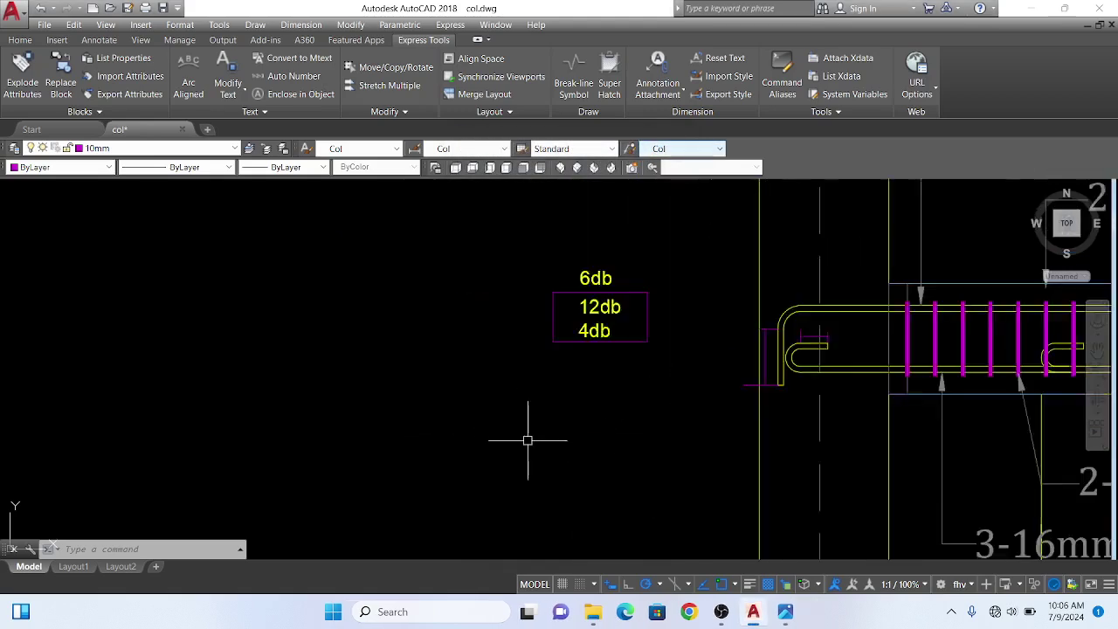
scroll(528, 441, "up", 3)
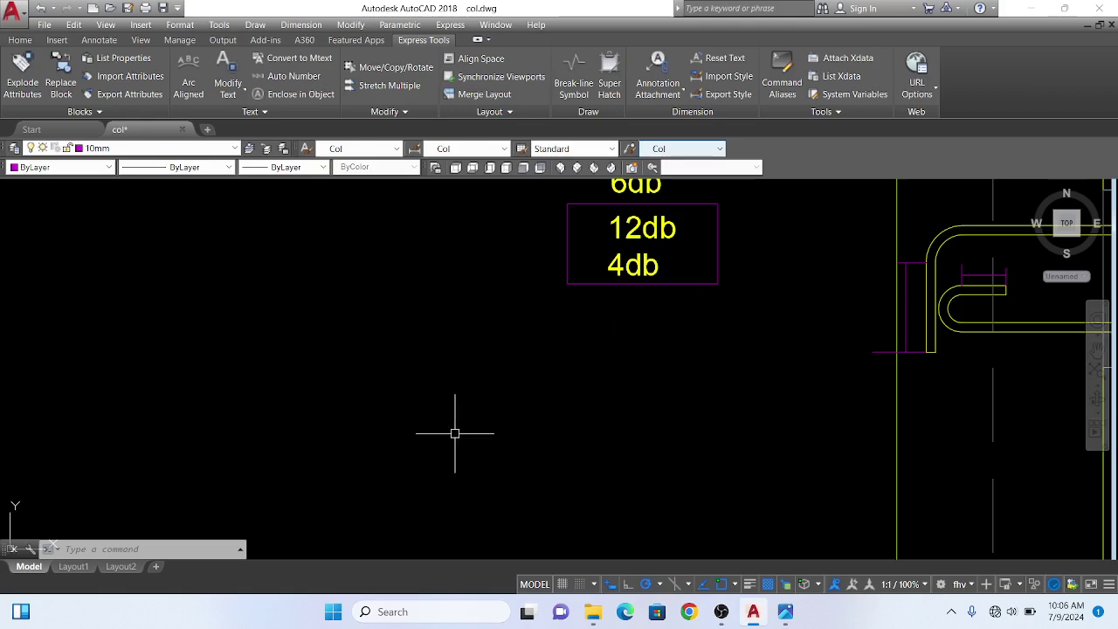
- Place a DTEXT line reading 25.4=1" below the 6db, 12db and 4db labels
type("dt")
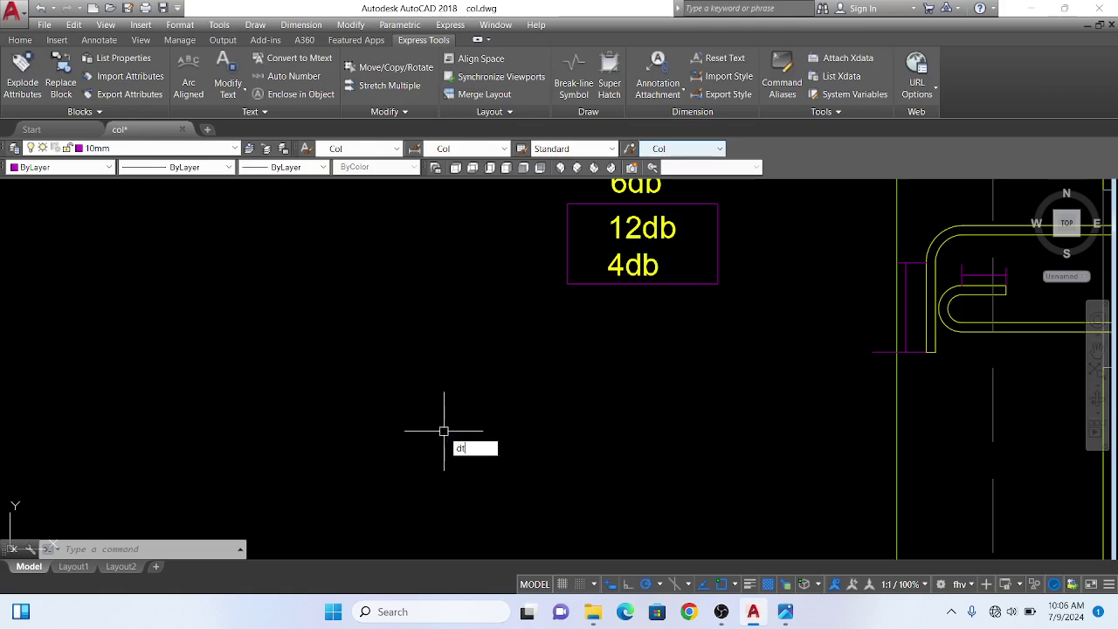
key("Return")
left_click(439, 439)
left_click(440, 444)
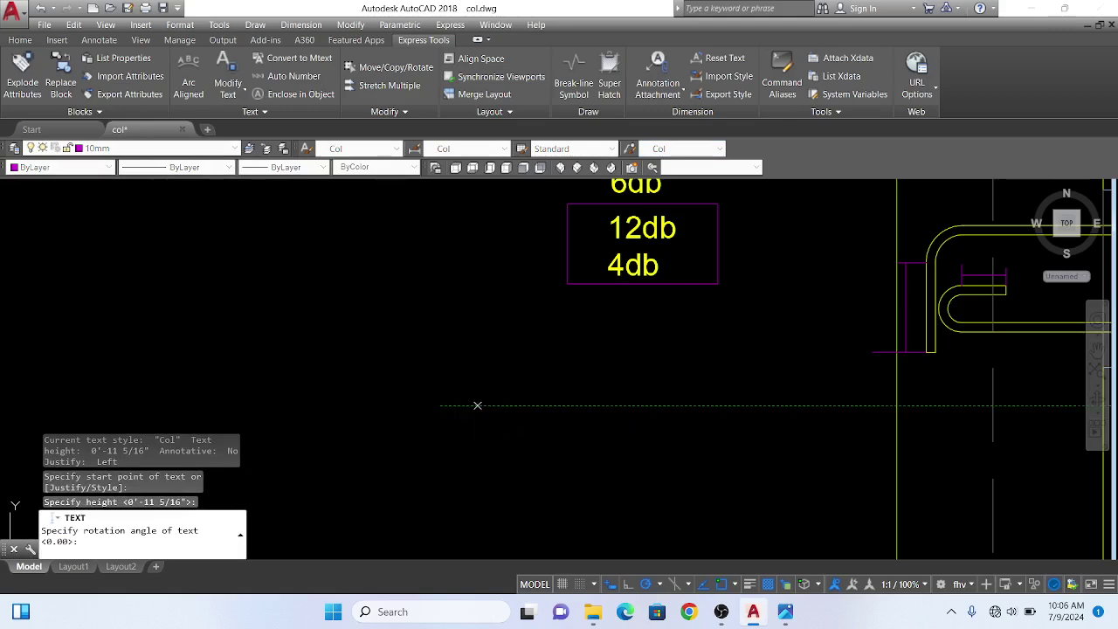
key("Return")
type("25.")
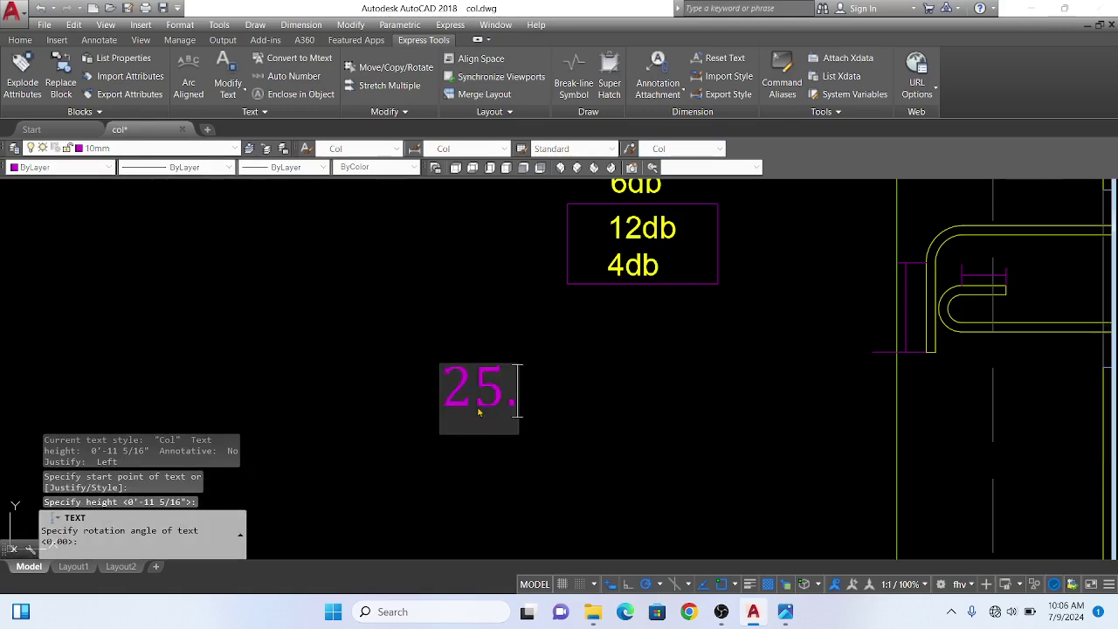
type("4=")
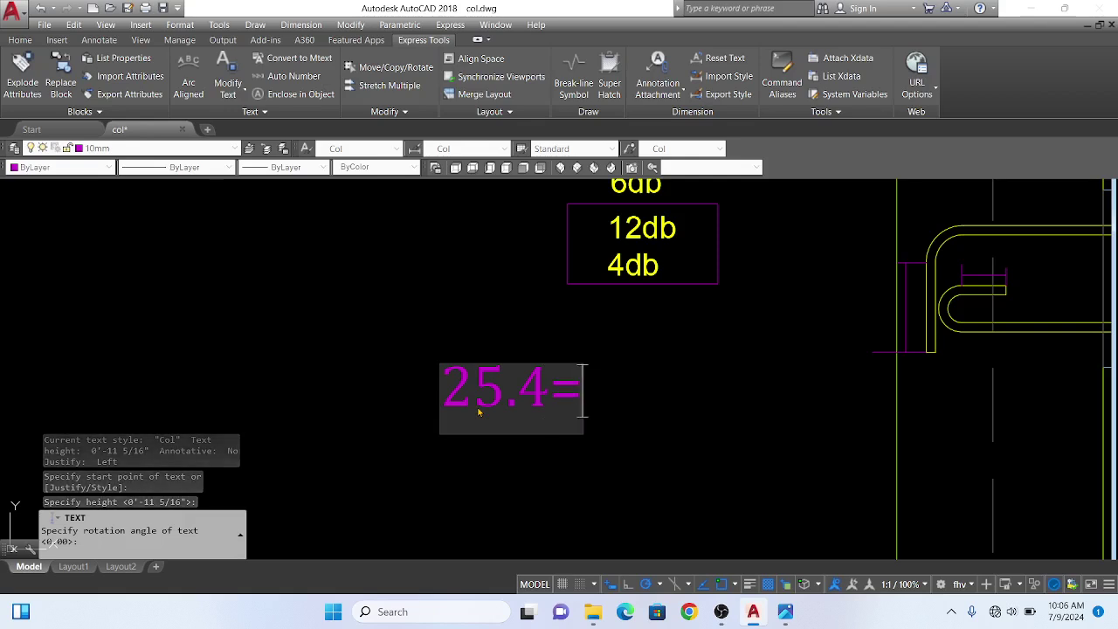
type("1\"")
left_click(681, 425)
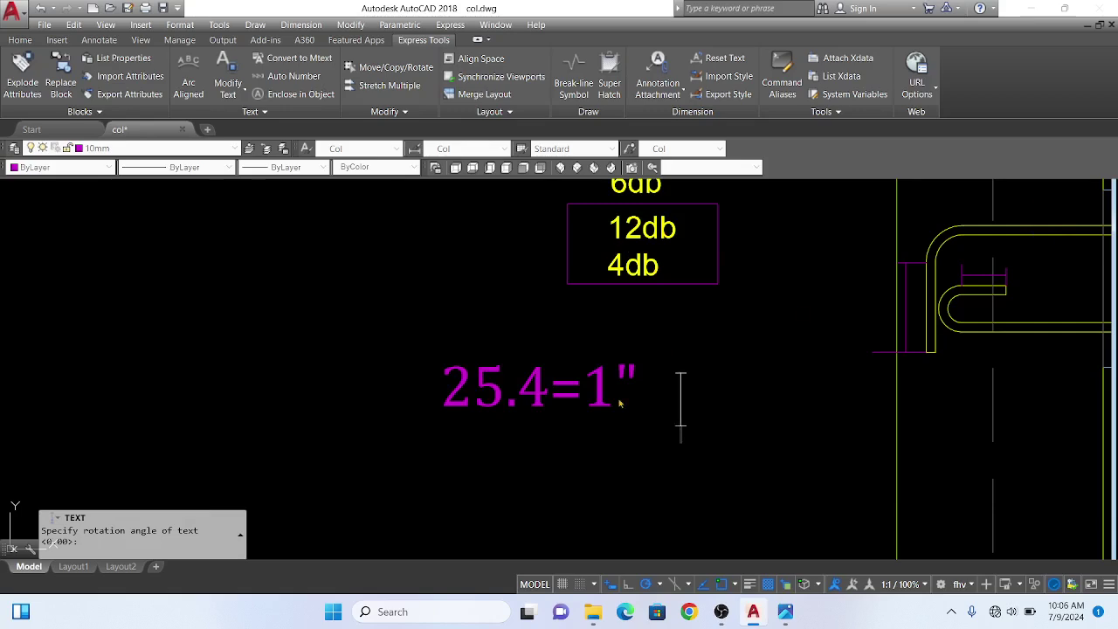
- Undo the stray 'mm' text entered by mistake
scroll(579, 352, "down", 3)
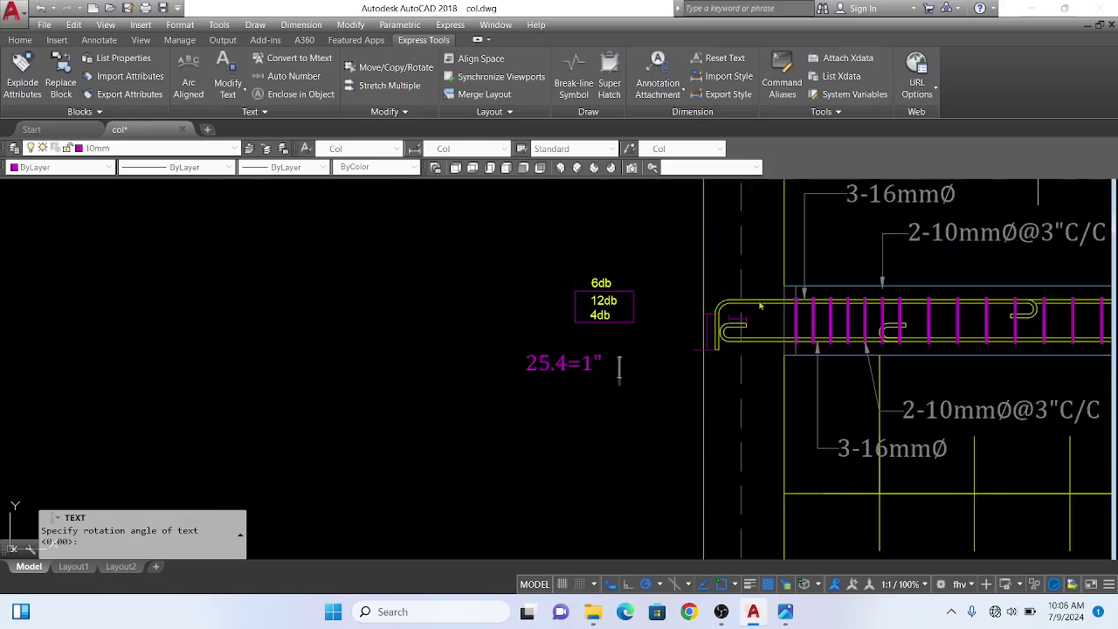
scroll(760, 306, "up", 5)
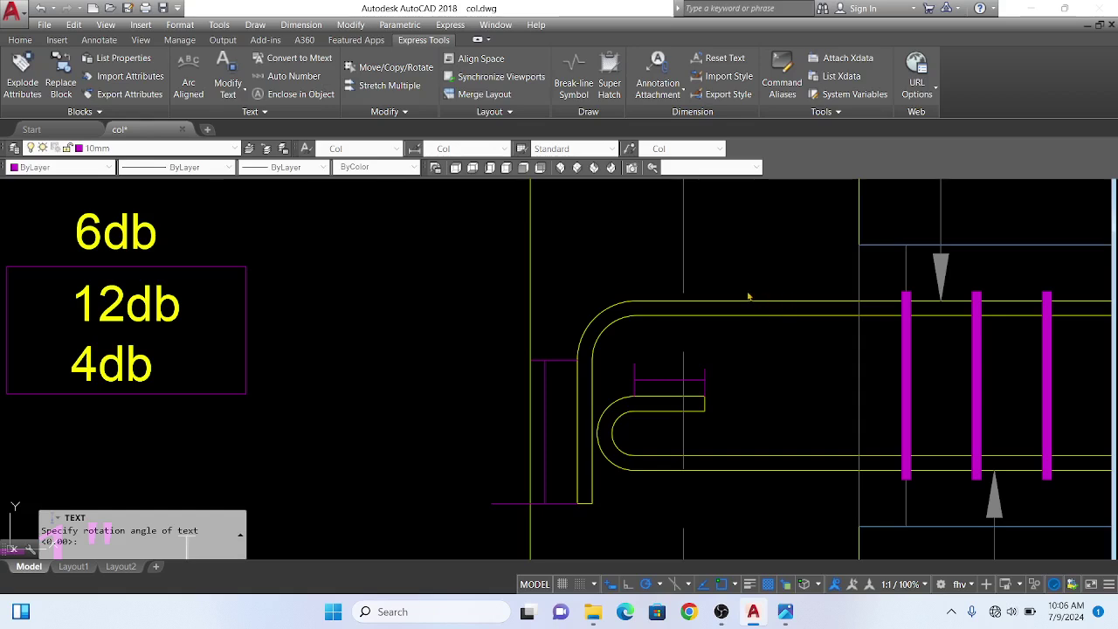
scroll(796, 308, "down", 3)
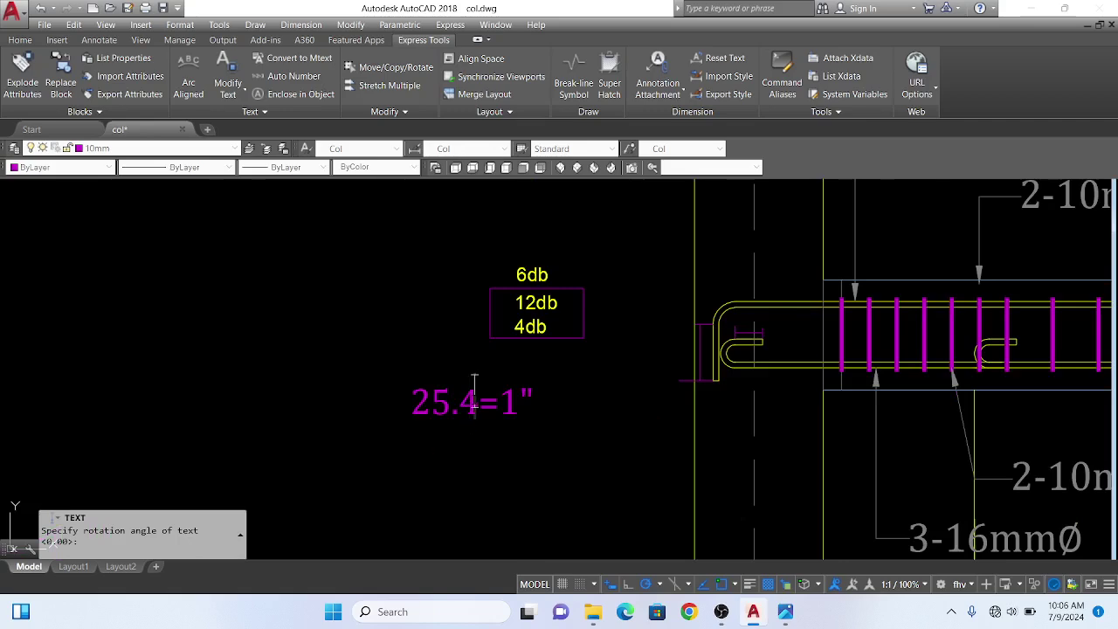
type("mm")
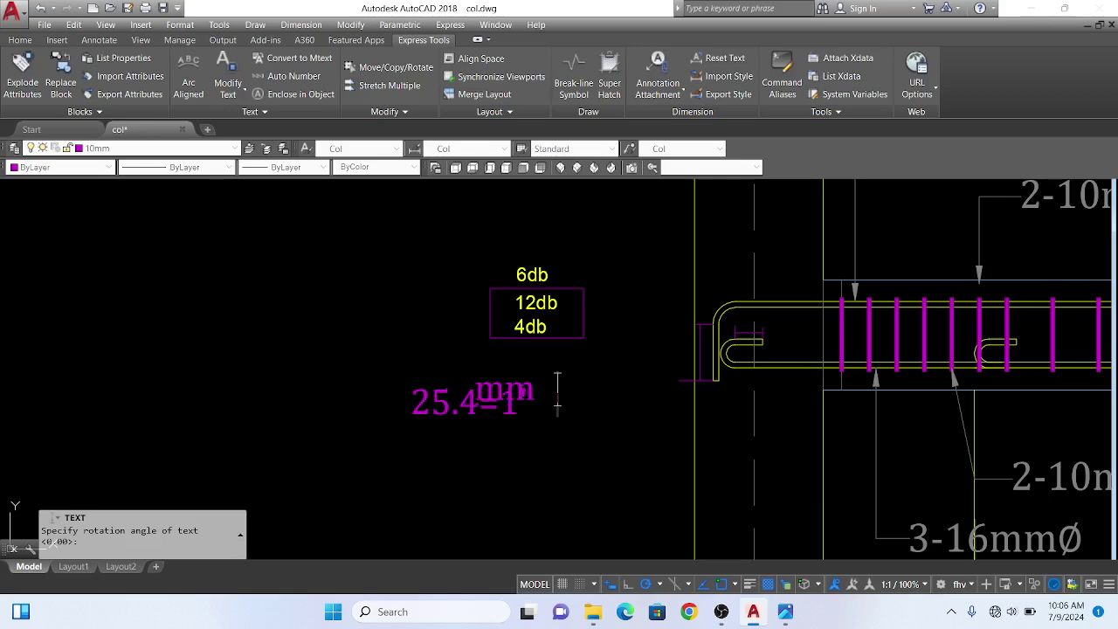
key("Return")
key("Return")
key("ctrl+z")
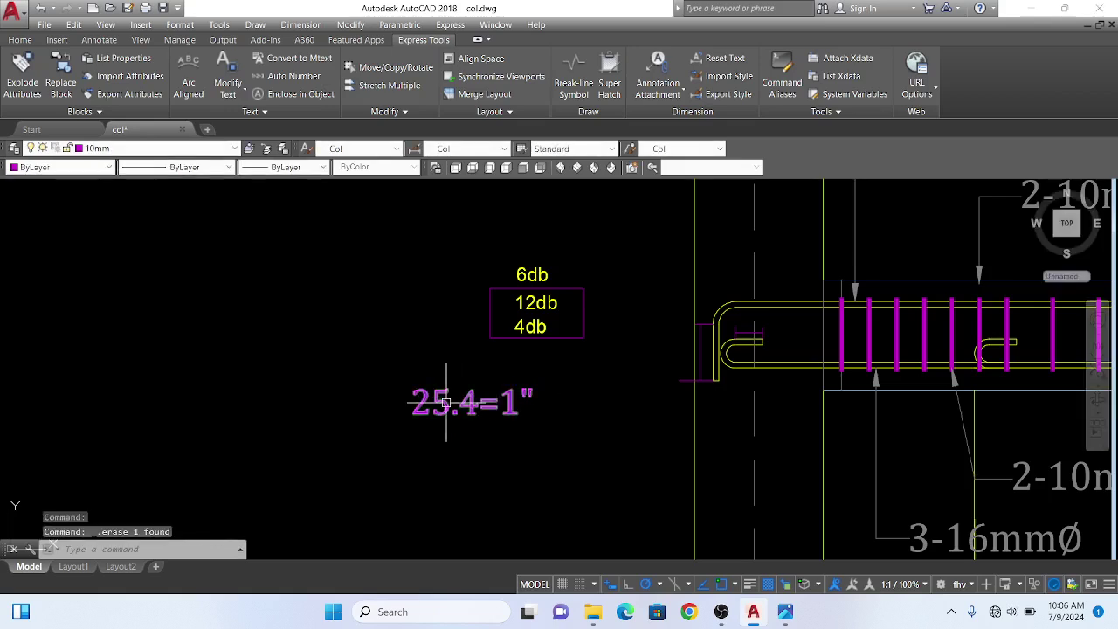
- Edit the note to insert mm so it reads 25.4mm=1"
double_click(462, 405)
scroll(463, 407, "up", 5)
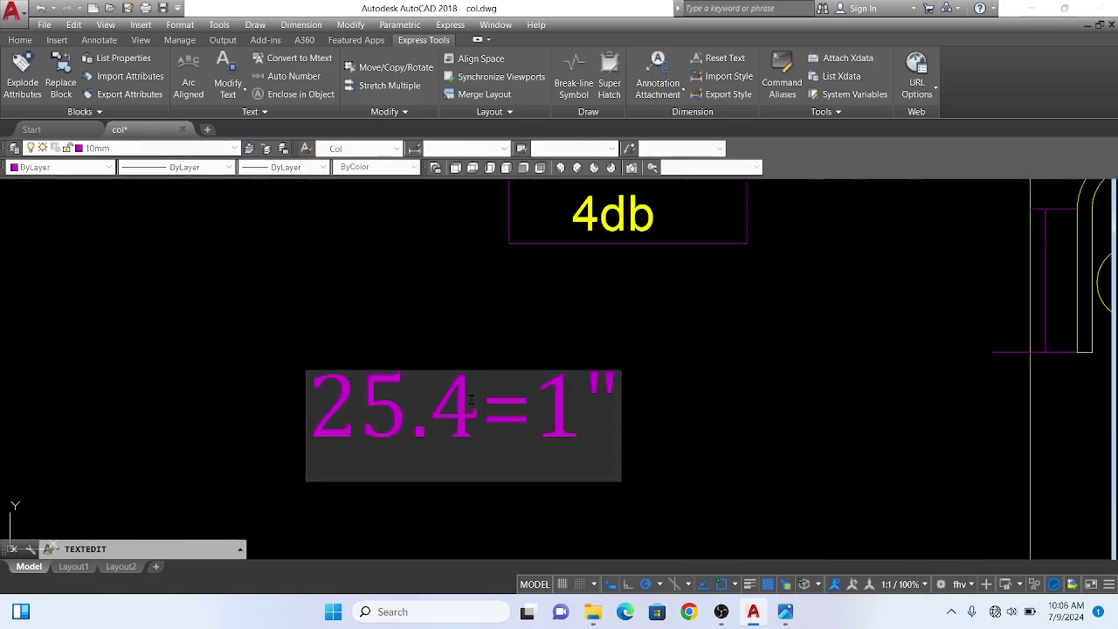
type("mm")
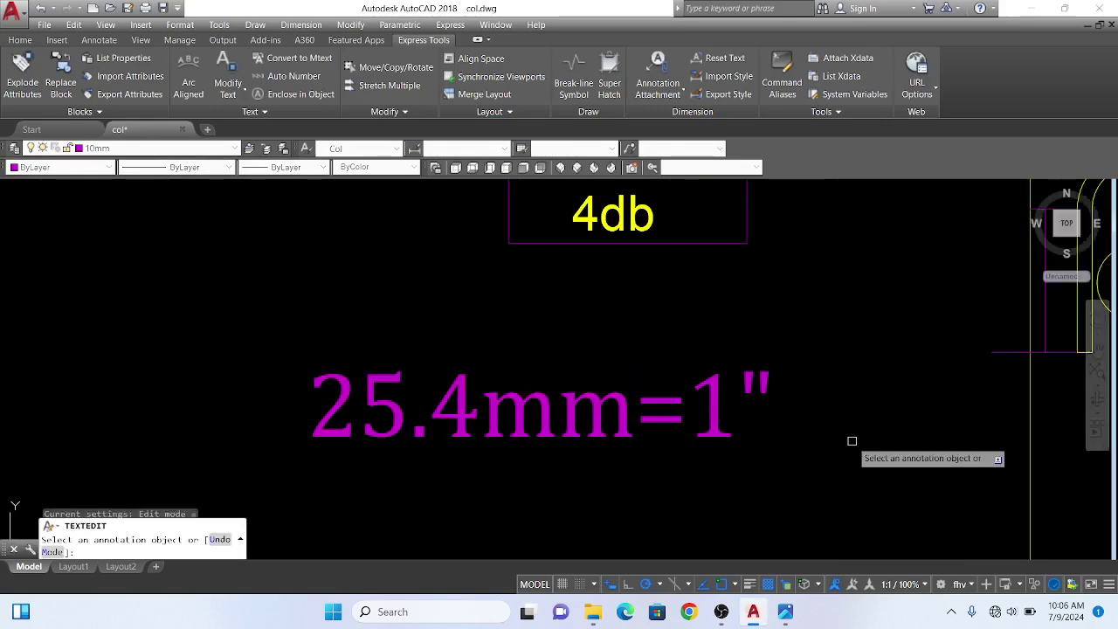
key("Return")
key("Escape")
scroll(701, 439, "down", 5)
scroll(651, 402, "up", 5)
scroll(652, 394, "down", 5)
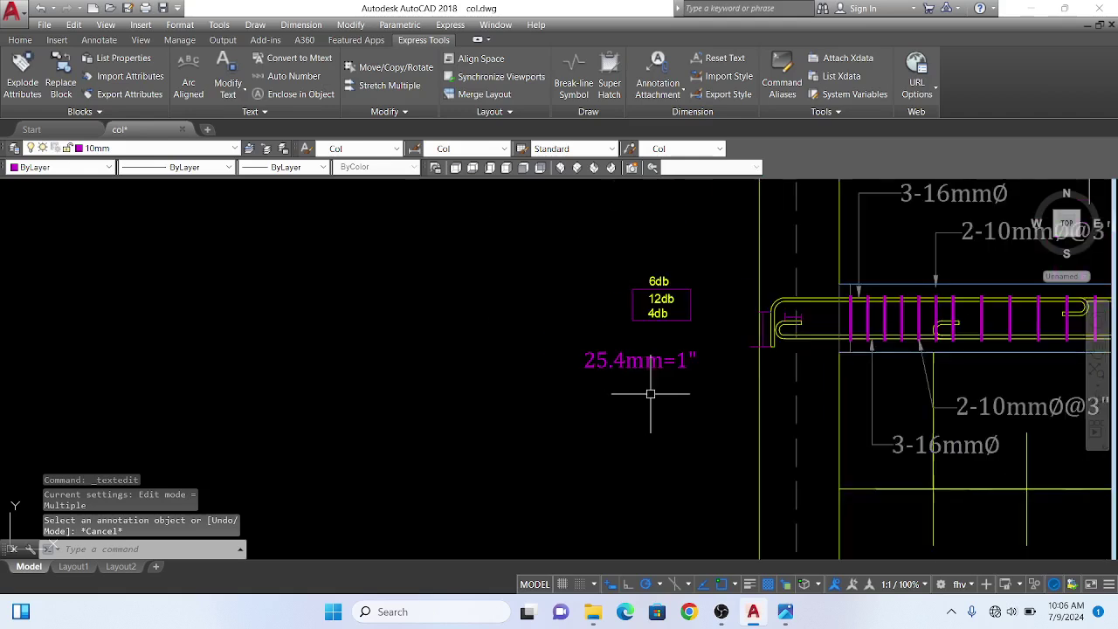
scroll(686, 358, "up", 2)
scroll(680, 420, "up", 3)
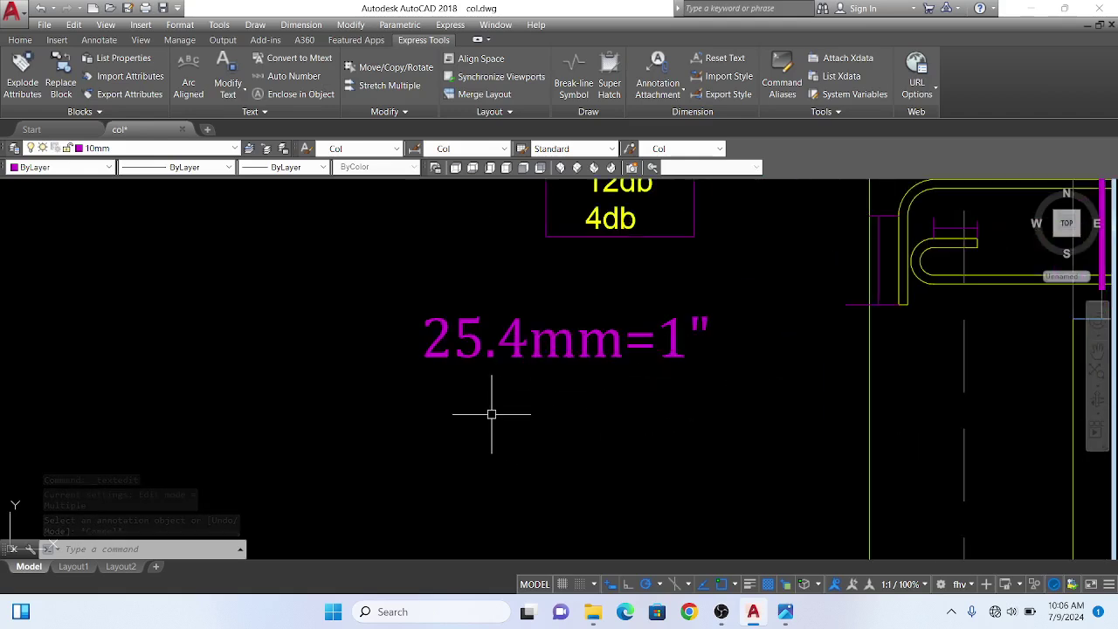
type("co")
key("Return")
- Copy the 25.4mm=1" note to just below the original
left_click(537, 351)
key("Return")
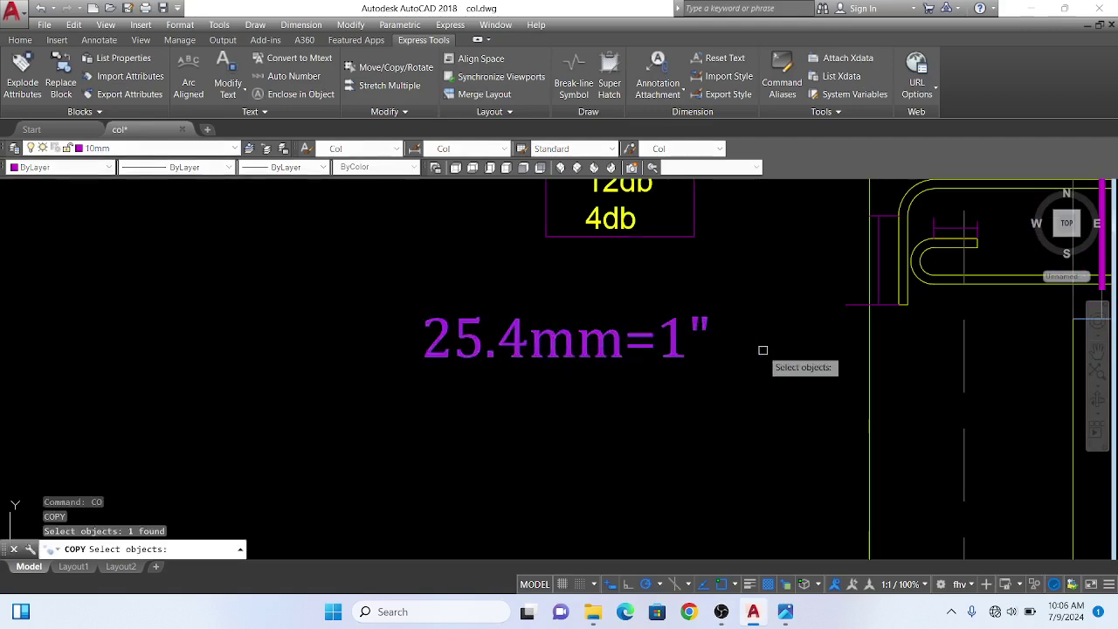
left_click(761, 350)
left_click(762, 426)
key("Escape")
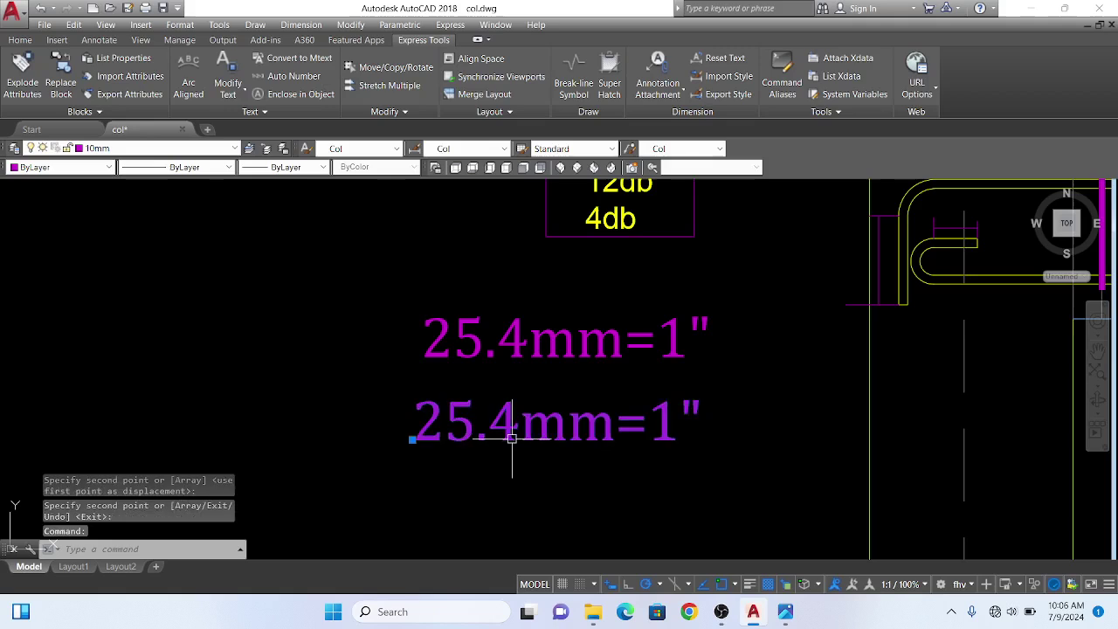
- Change the copied note to read 16mm=, replacing 25.4 and deleting the 1"
double_click(517, 437)
left_click(520, 433)
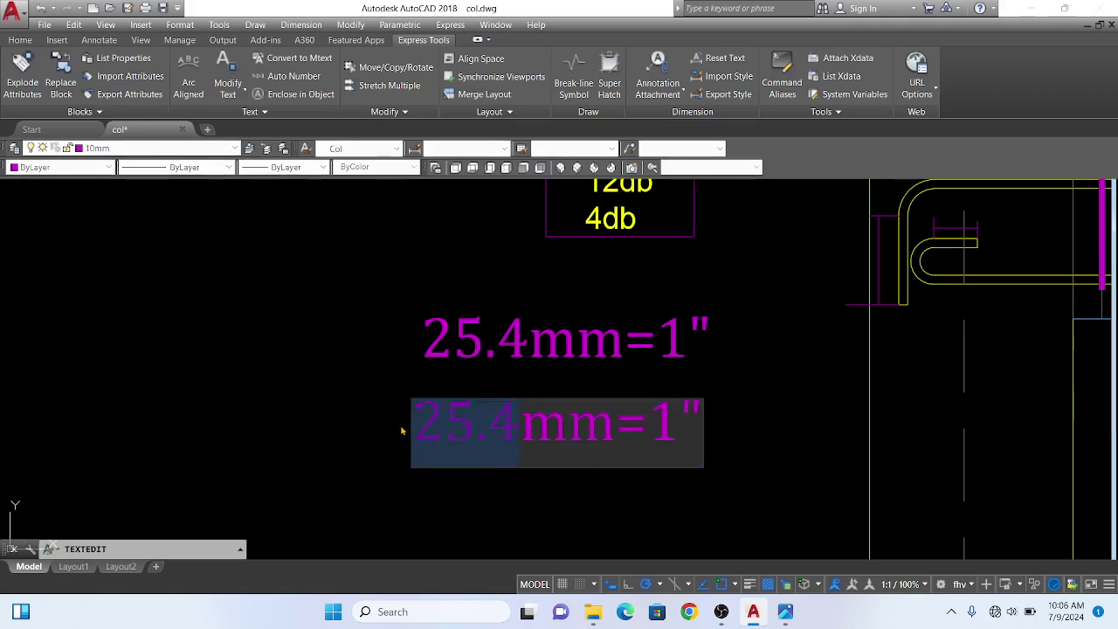
type("16")
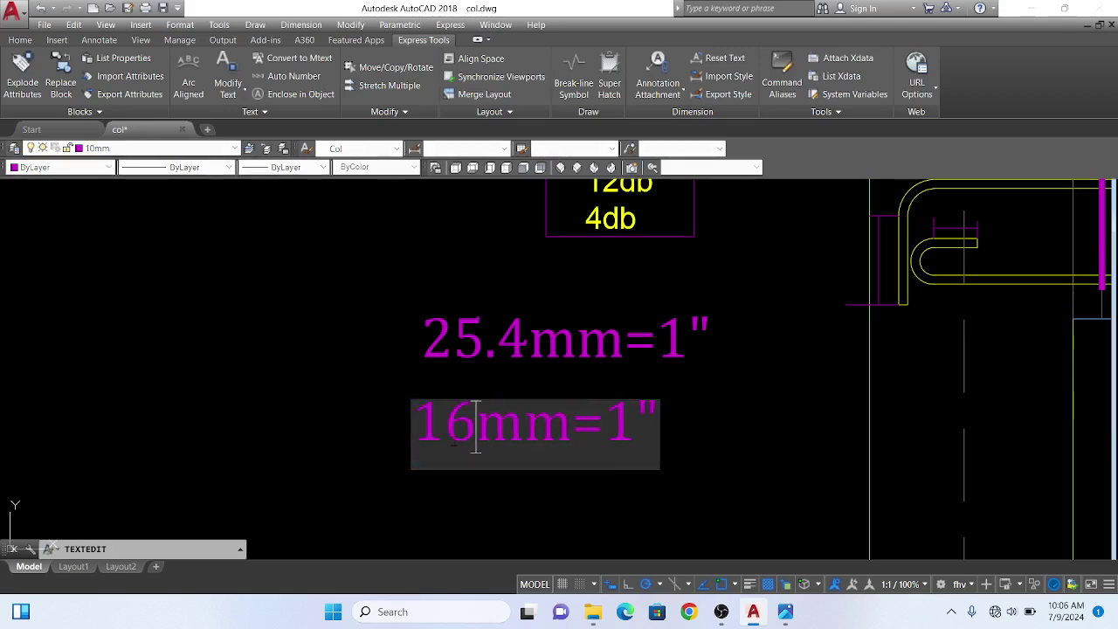
left_click(646, 461)
left_click(623, 427)
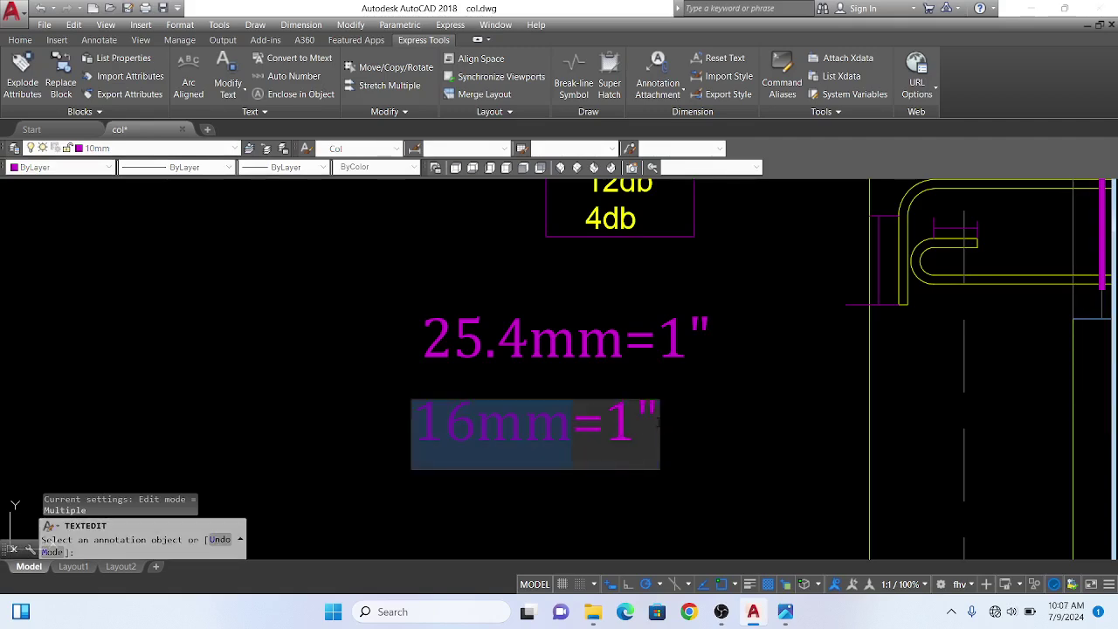
left_click_drag(657, 424, 614, 423)
key("Delete")
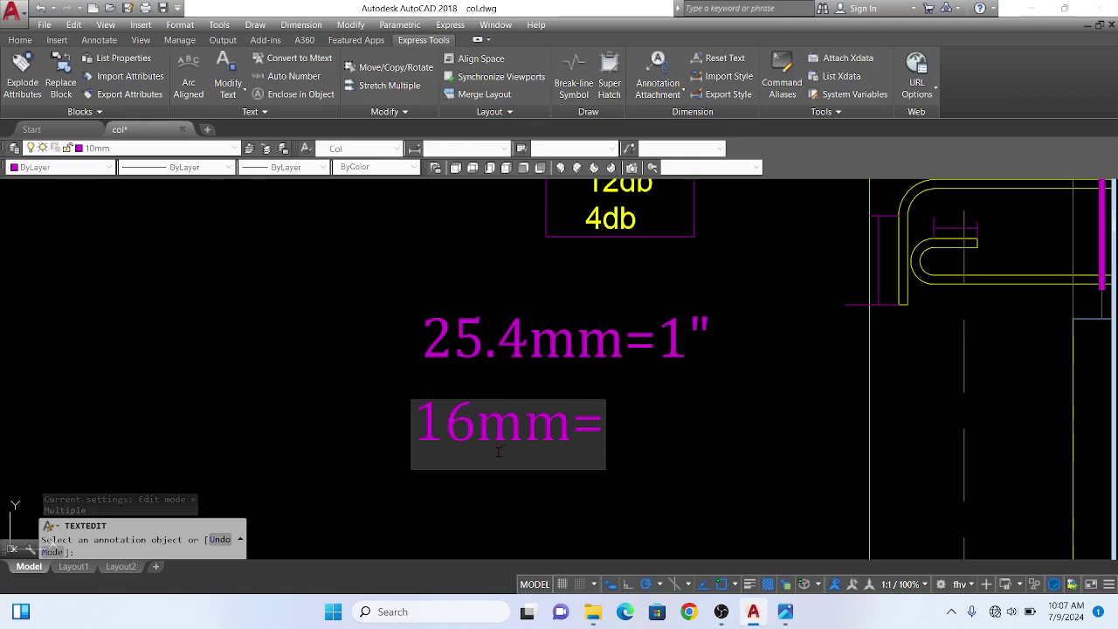
left_click(612, 434)
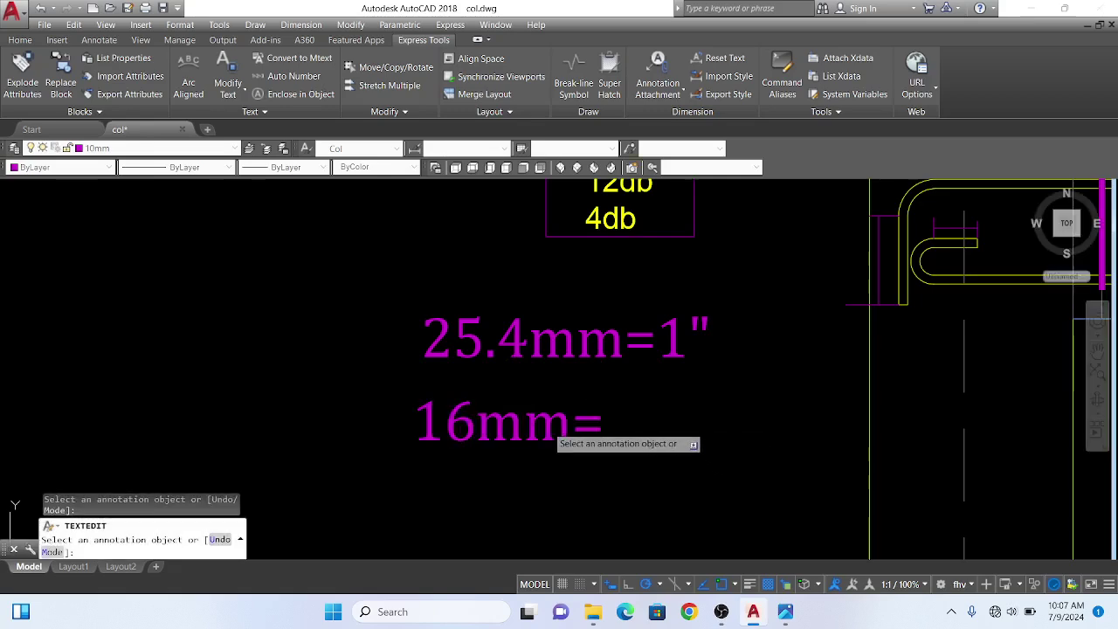
- Append 16/25.4x1 so the copied note reads 16mm=16/25.4x1
left_click(566, 430)
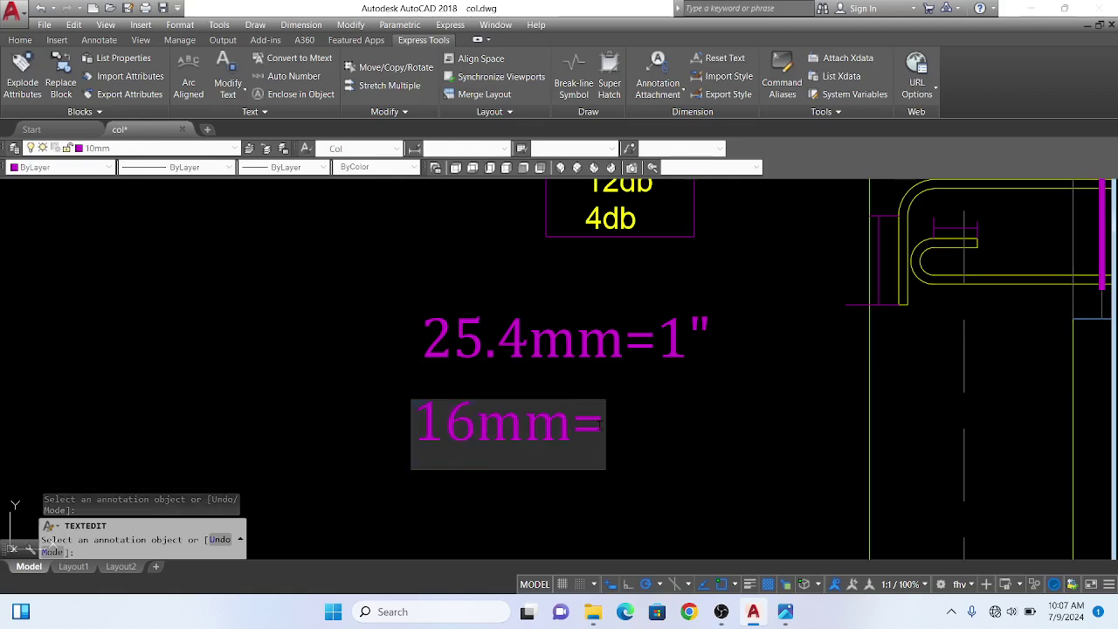
type("16/")
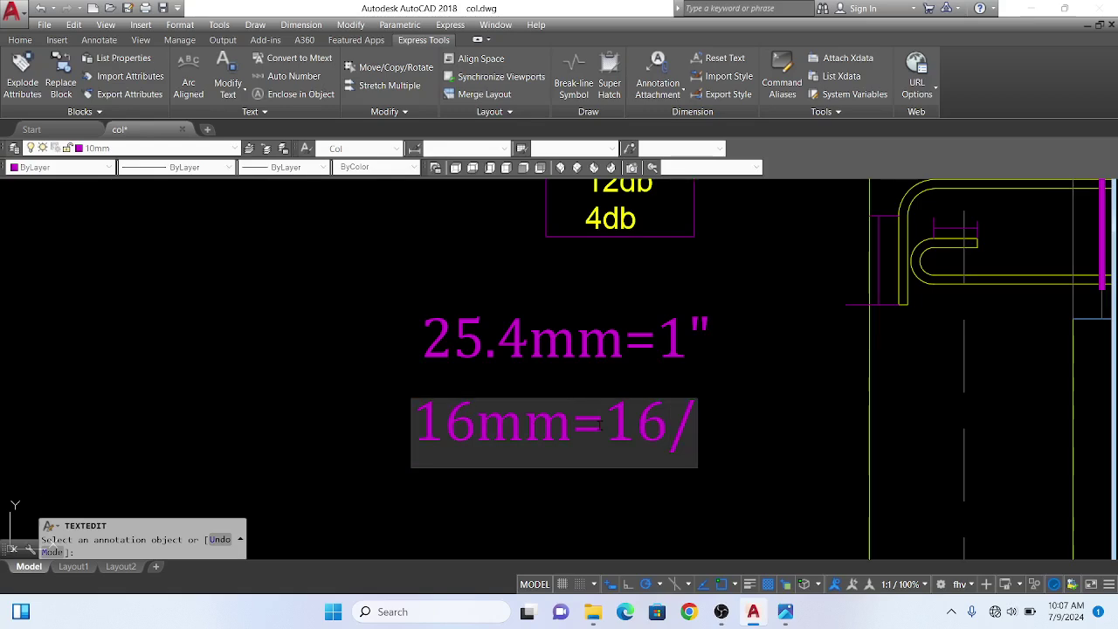
type("25.")
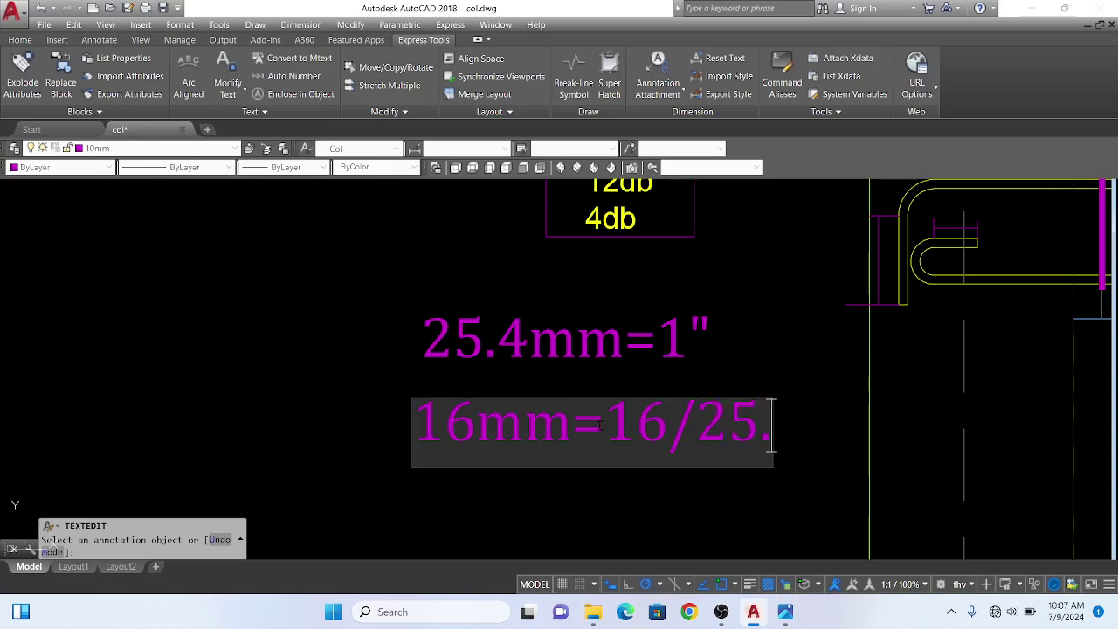
type("4")
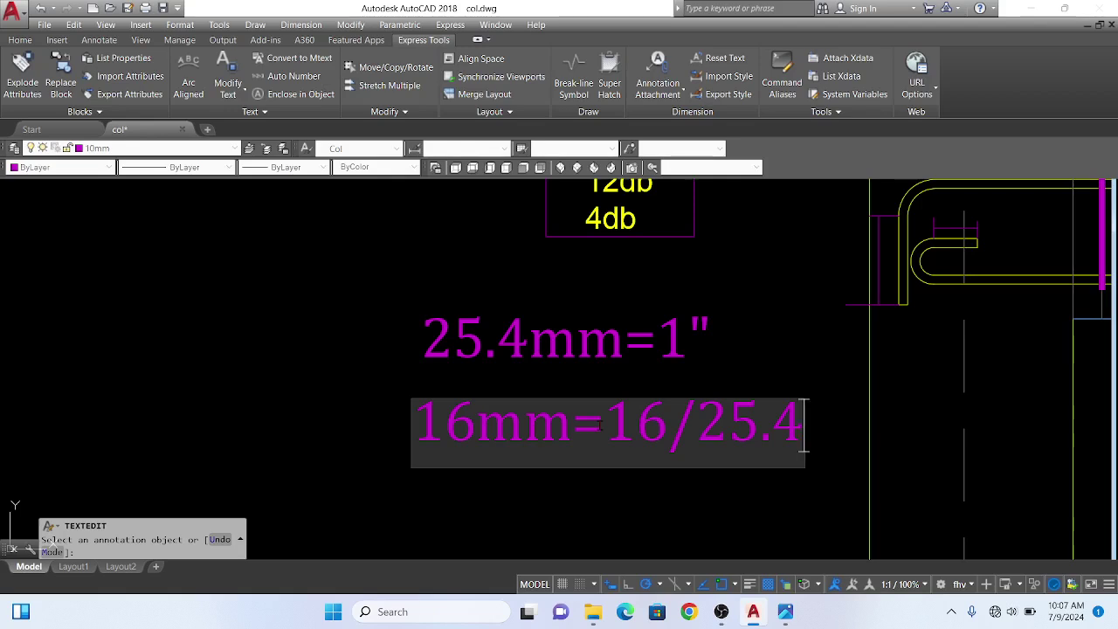
type("x")
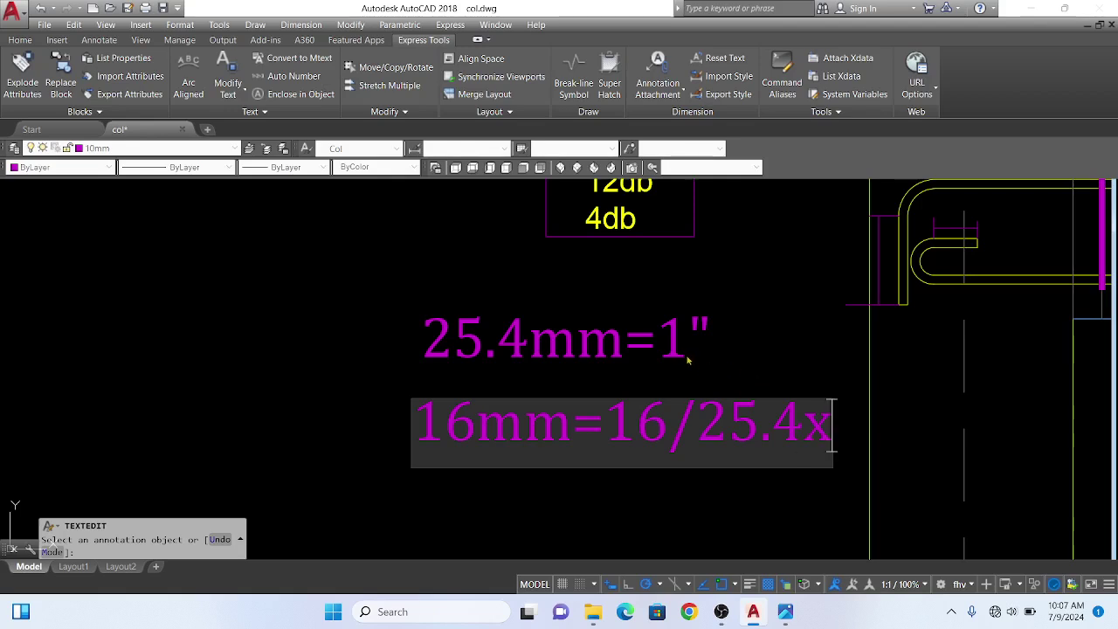
type("1")
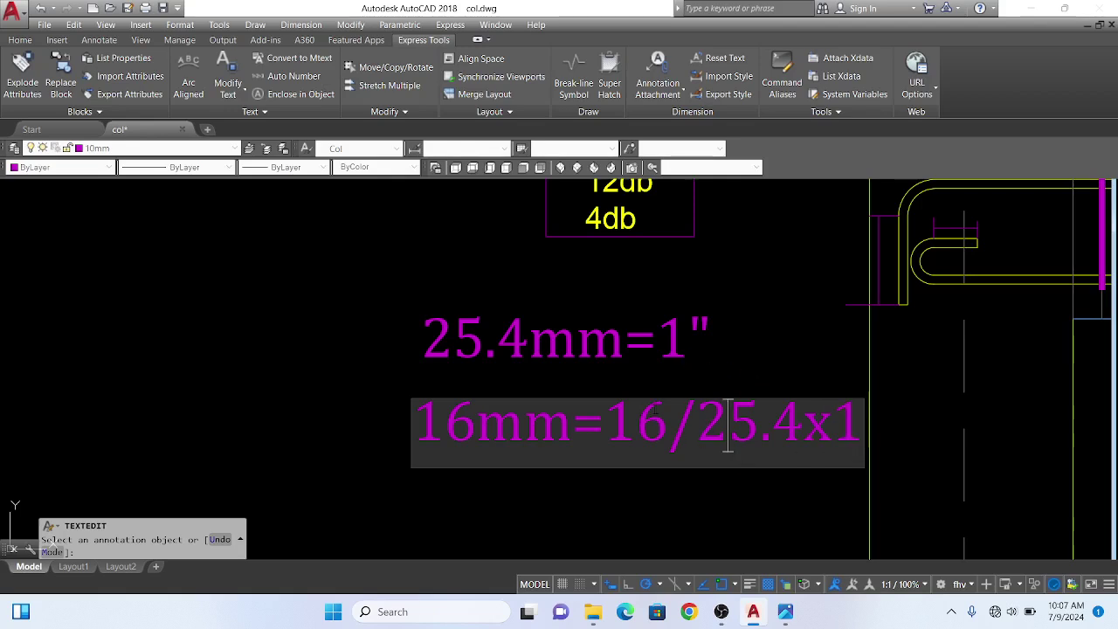
left_click(673, 390)
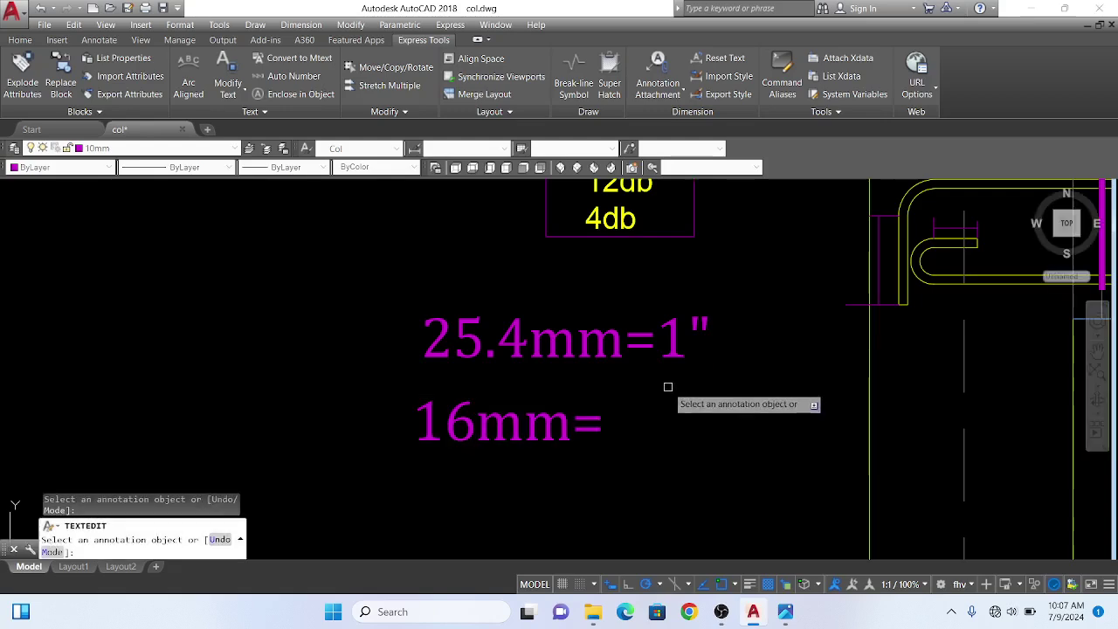
left_click(595, 424)
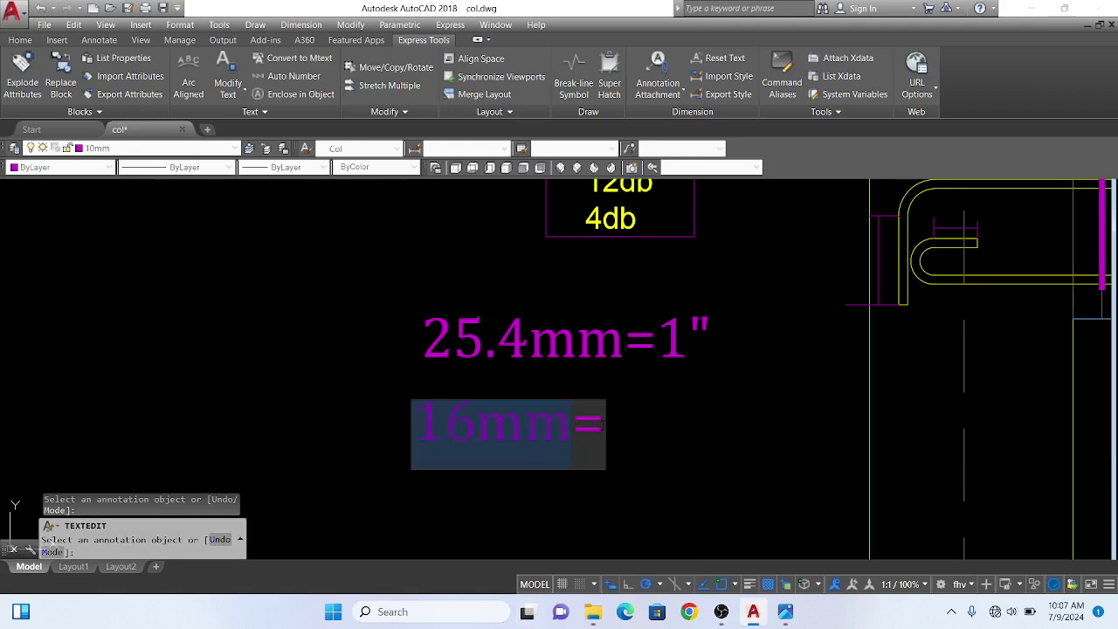
left_click(604, 426)
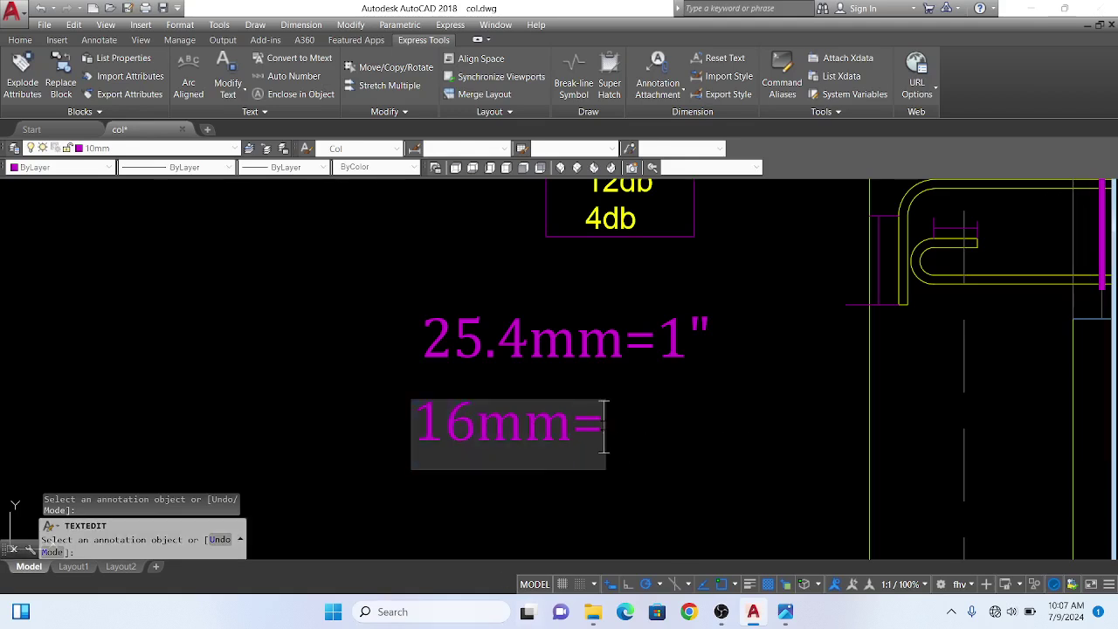
type("16/")
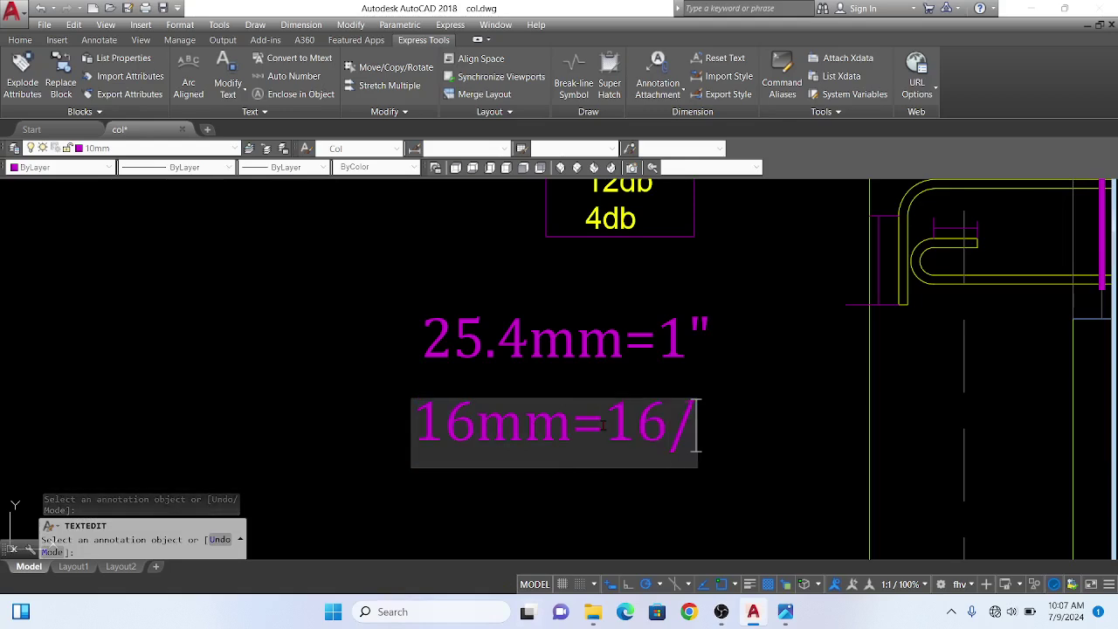
type("25.")
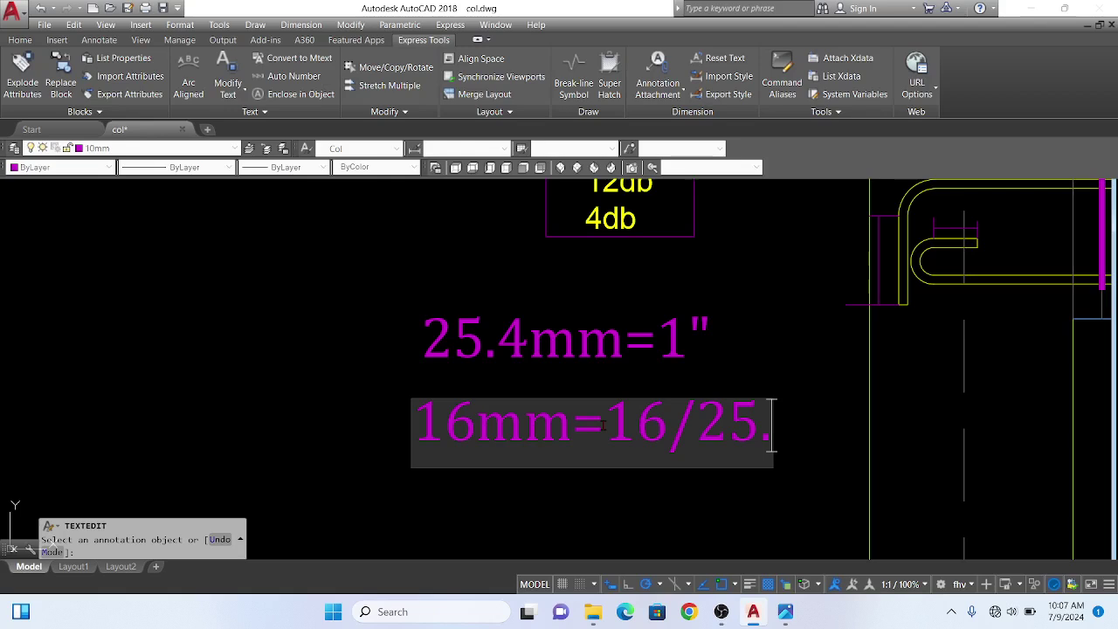
type("4")
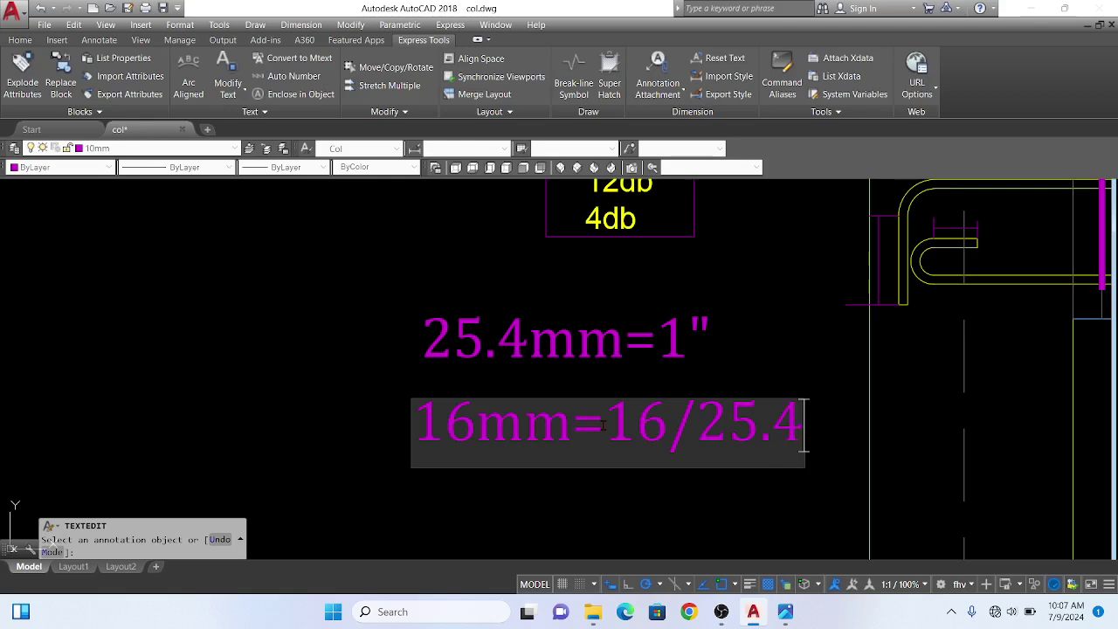
type("x1")
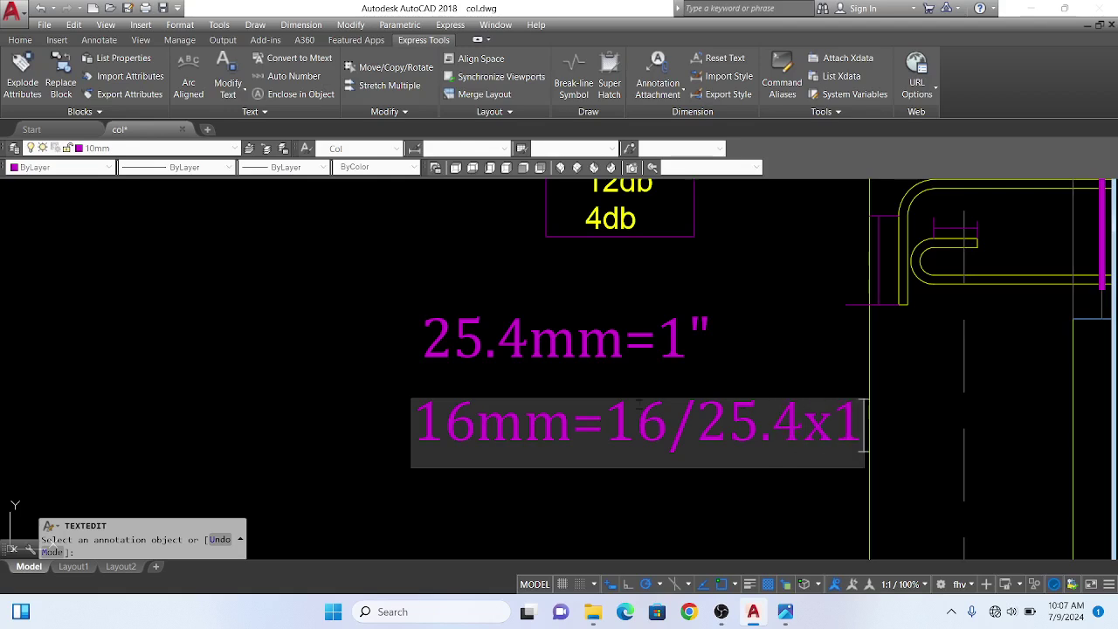
left_click(362, 424)
key("Escape")
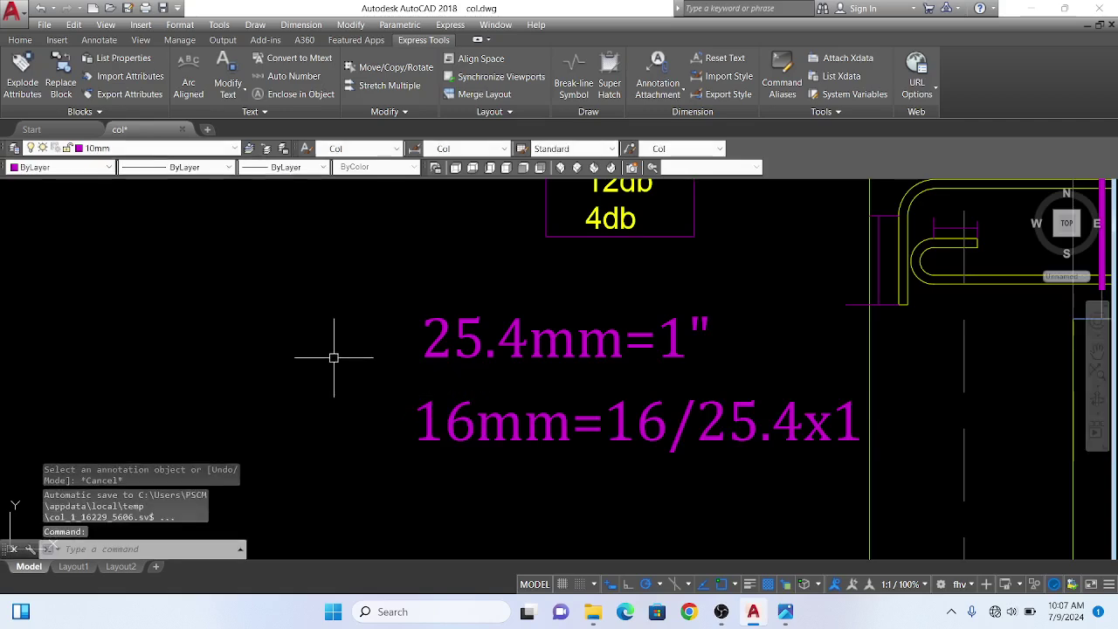
scroll(367, 375, "down", 2)
scroll(498, 419, "up", 4)
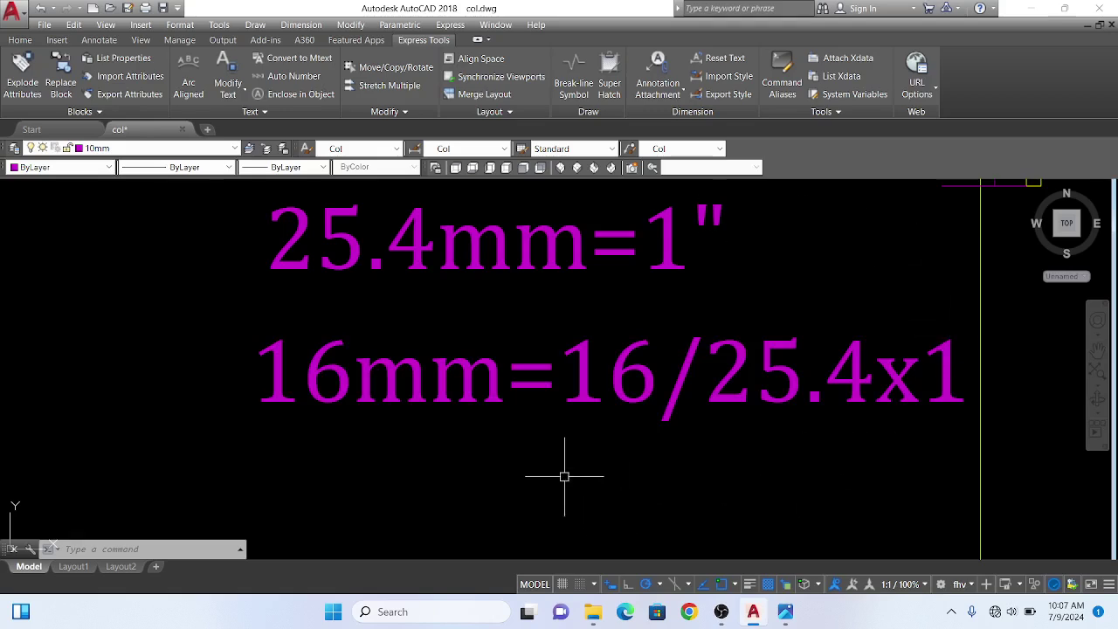
scroll(594, 468, "up", 1)
scroll(607, 444, "down", 2)
scroll(586, 437, "up", 4)
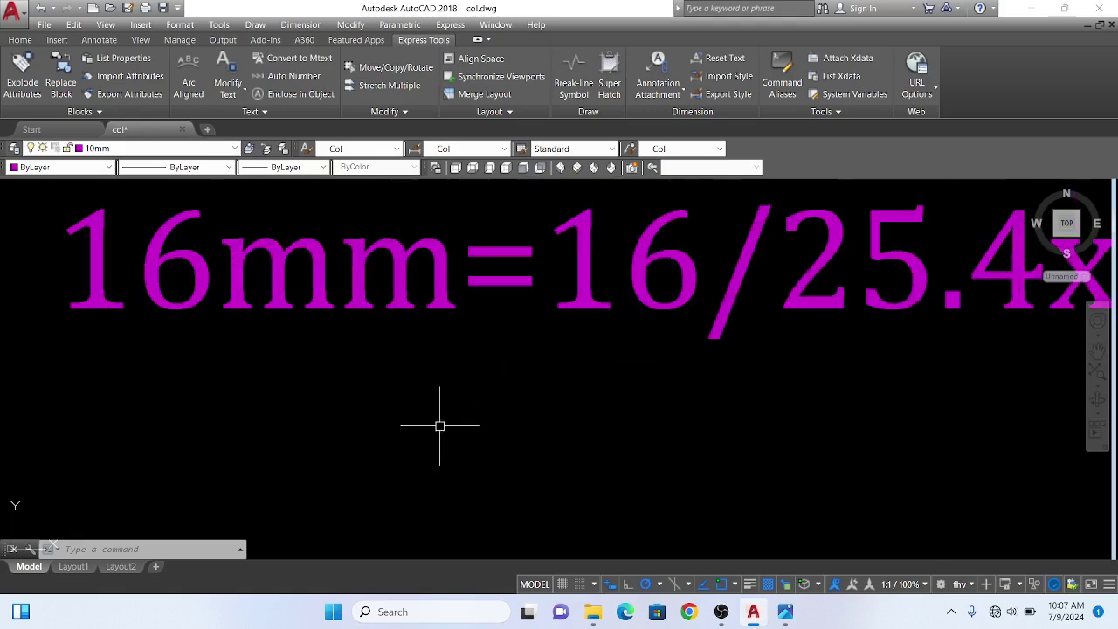
scroll(611, 393, "down", 3)
scroll(592, 400, "down", 3)
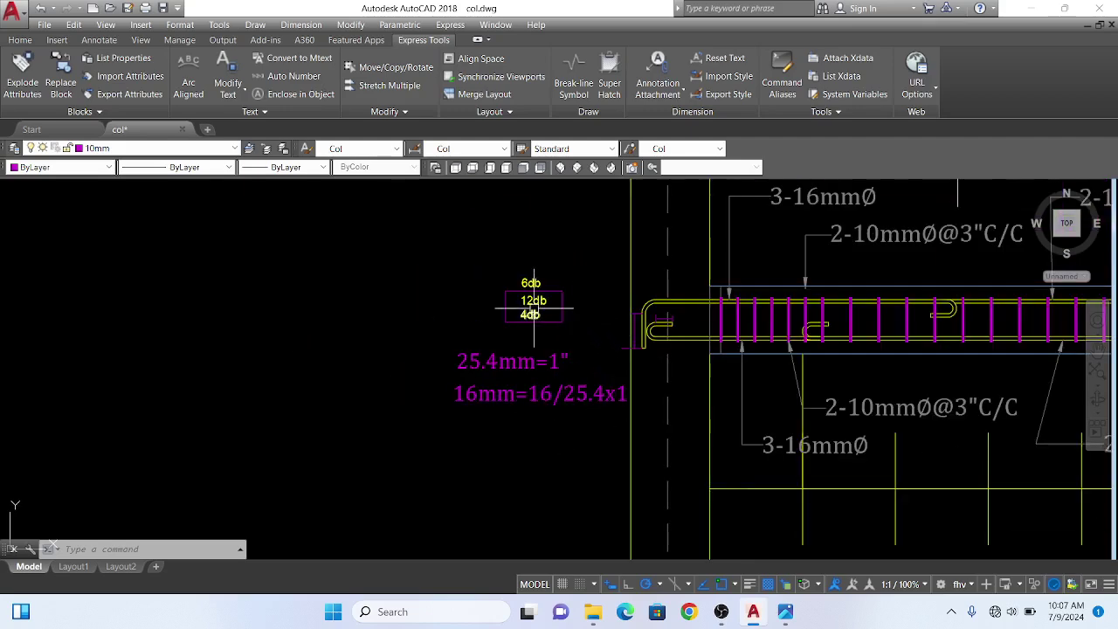
scroll(534, 307, "up", 2)
scroll(542, 306, "up", 2)
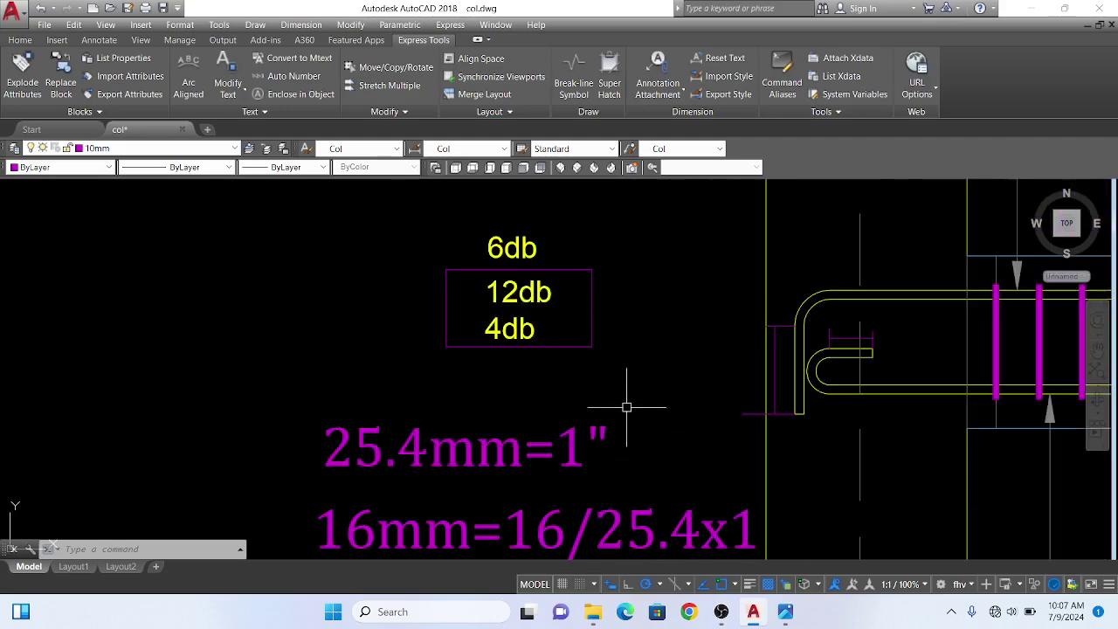
scroll(627, 407, "down", 2)
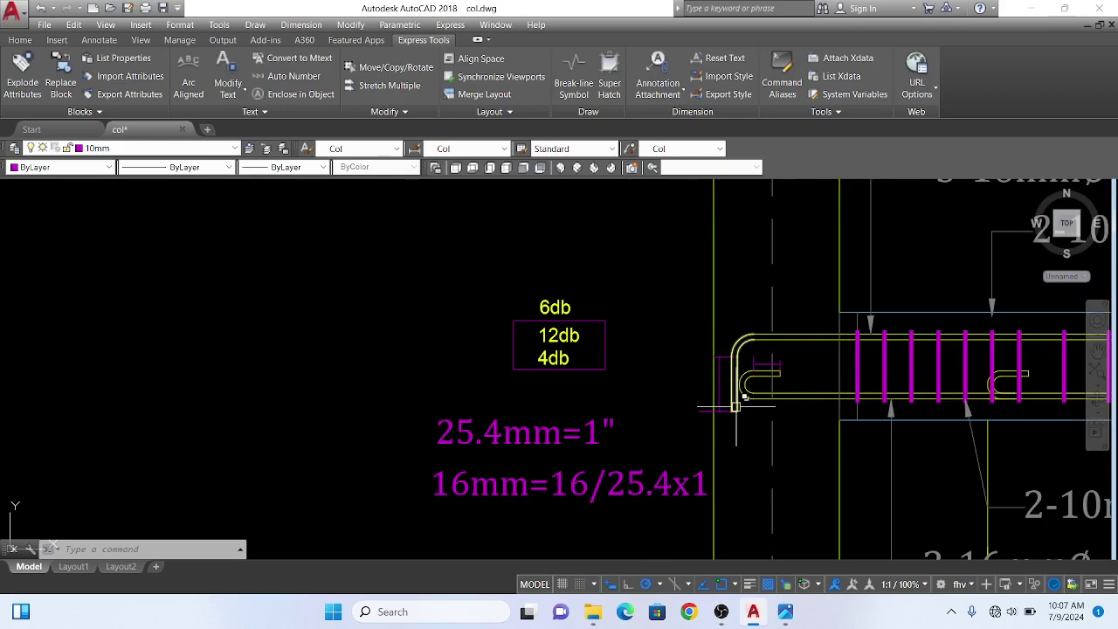
scroll(724, 499, "up", 3)
scroll(375, 349, "up", 2)
scroll(466, 398, "down", 2)
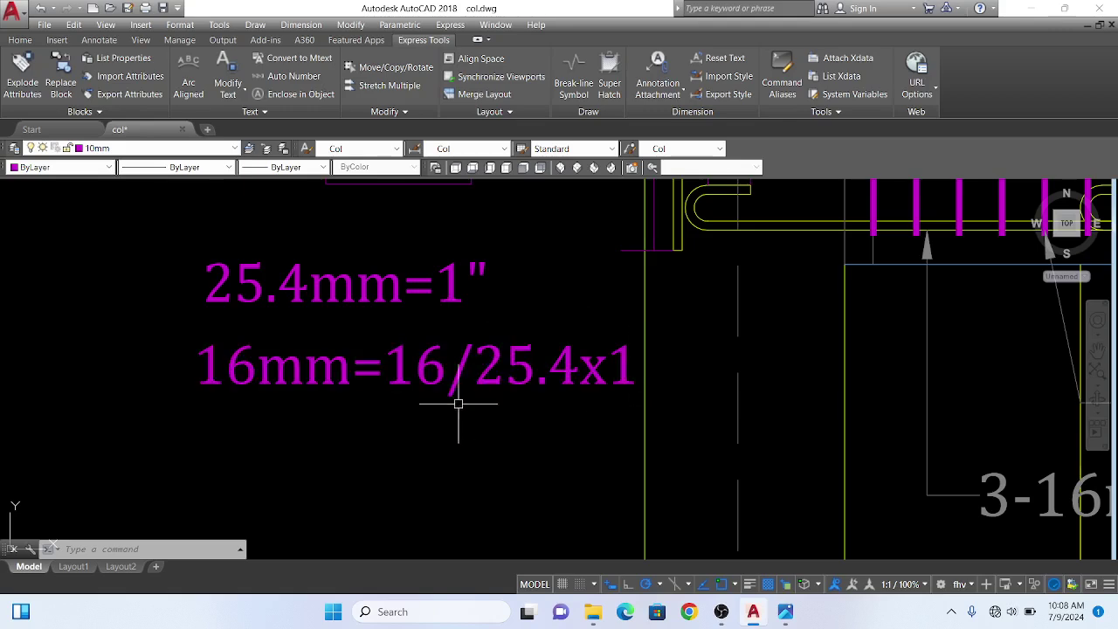
scroll(382, 465, "down", 1)
scroll(383, 459, "down", 1)
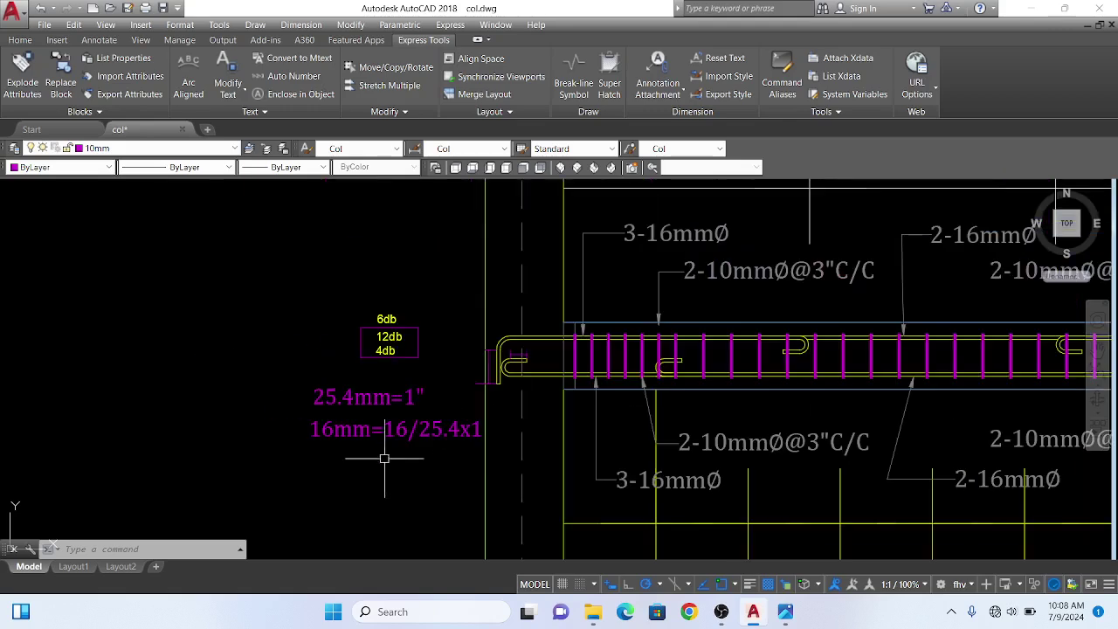
scroll(388, 342, "up", 1)
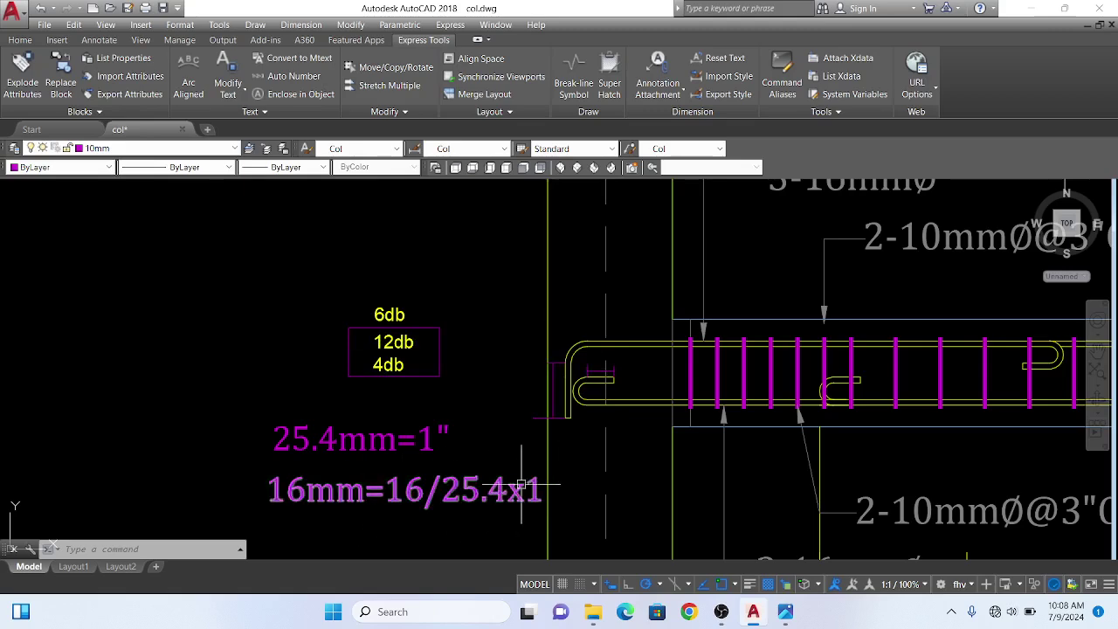
scroll(489, 472, "down", 3)
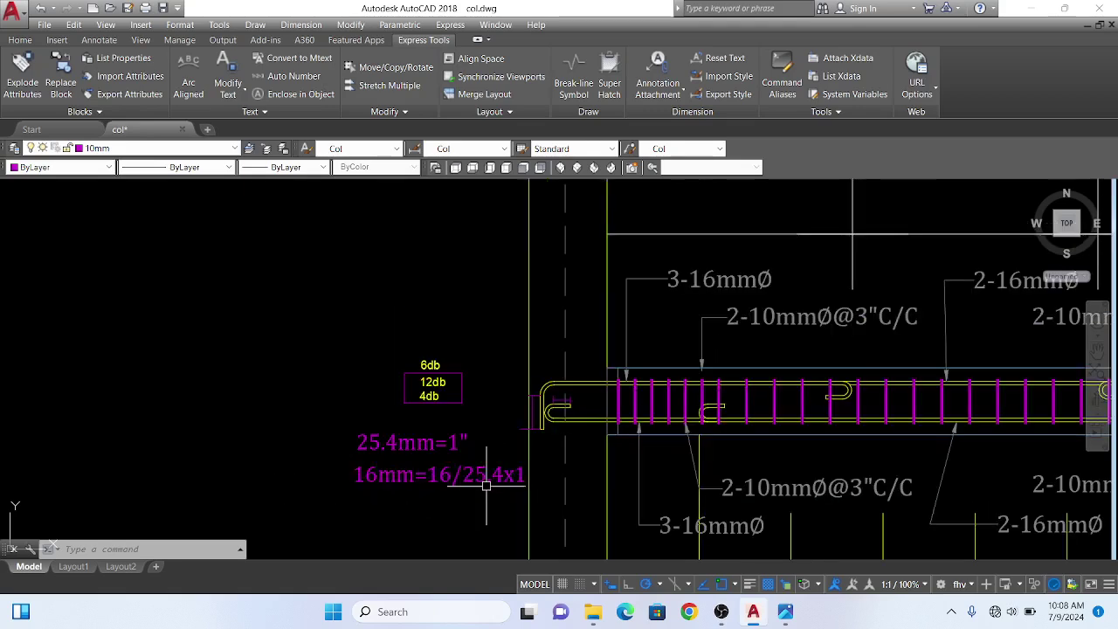
scroll(487, 478, "up", 3)
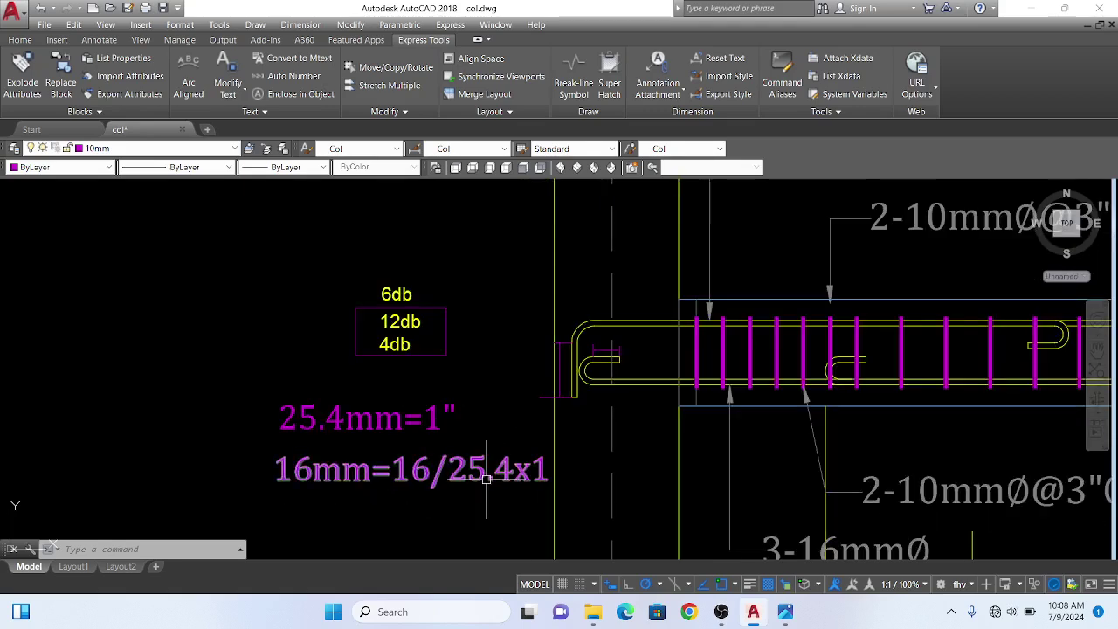
- Compute 16 ÷ 25.4 = 0.6299 in Calculator, then close it
left_click(466, 614)
type("c")
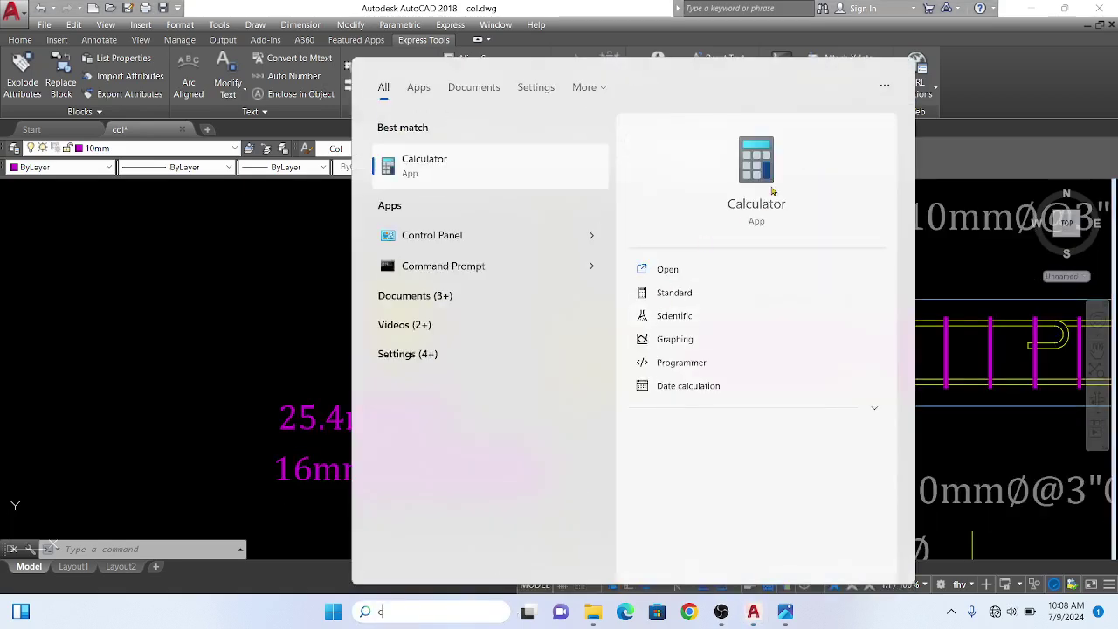
key("Return")
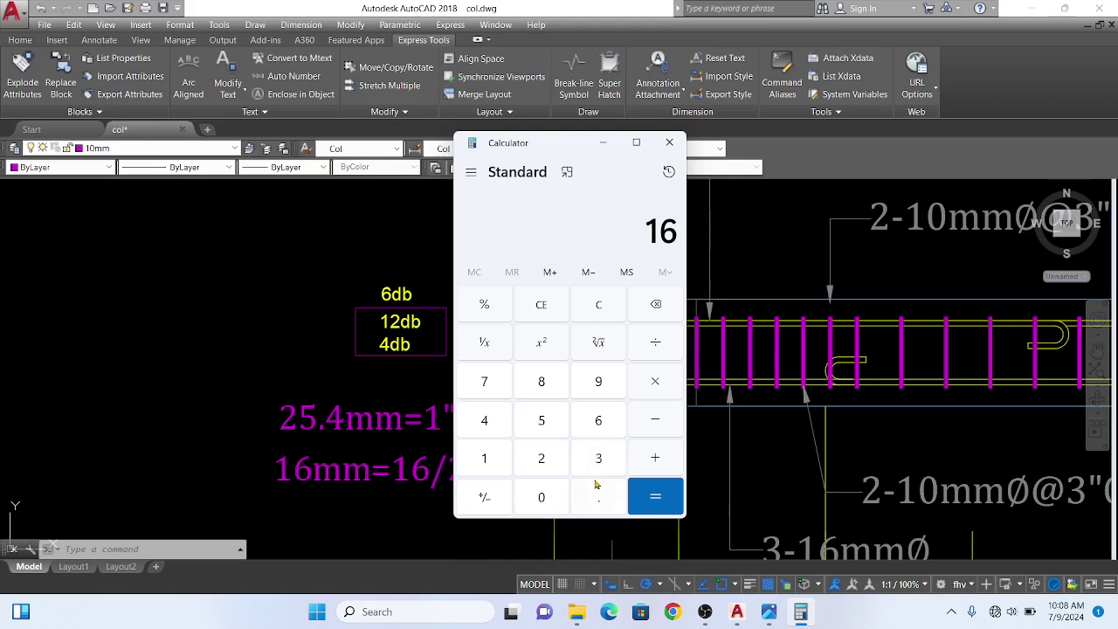
left_click(542, 461)
left_click(542, 420)
left_click(592, 497)
left_click(494, 420)
left_click(661, 496)
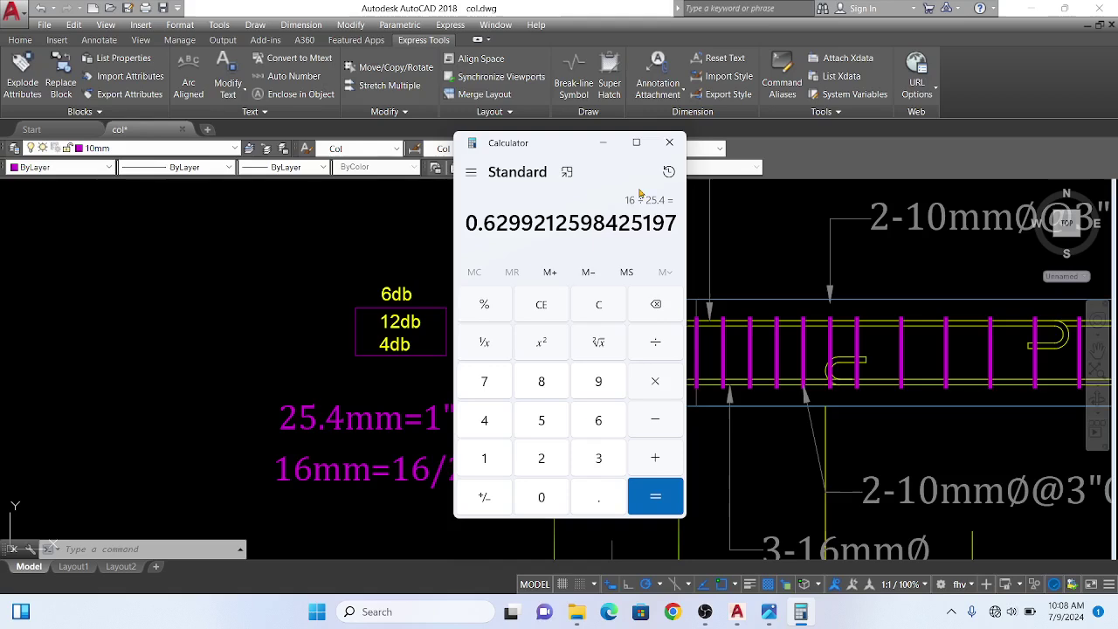
left_click(669, 142)
scroll(569, 362, "down", 2)
- Copy the 16mm=16/25.4x1 line to just below itself
scroll(430, 486, "up", 6)
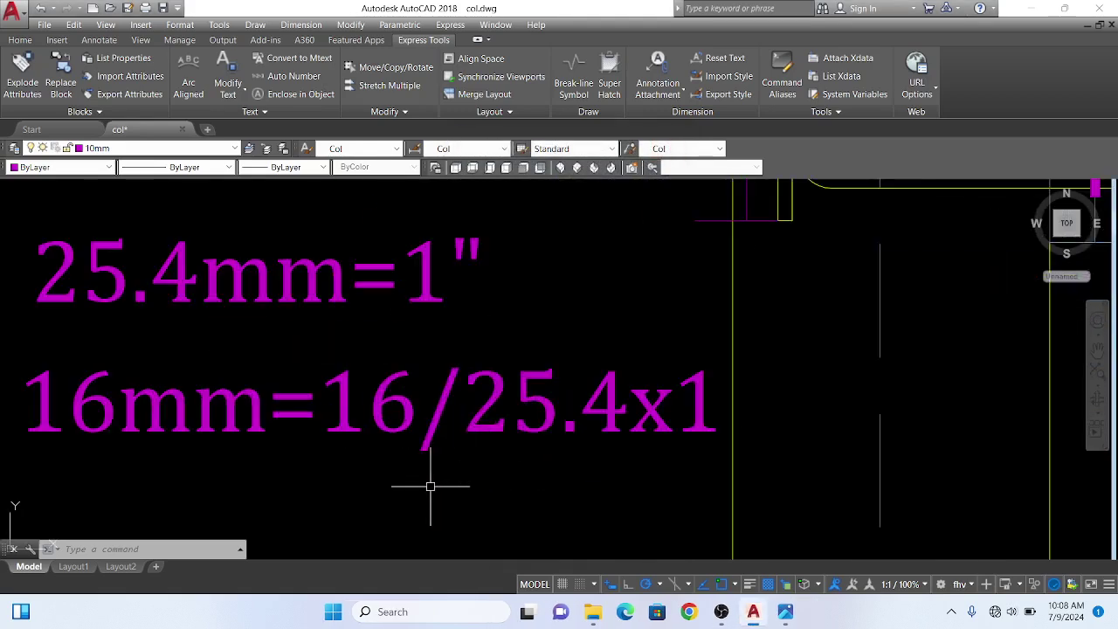
scroll(430, 487, "down", 4)
scroll(457, 437, "up", 4)
scroll(449, 429, "down", 3)
scroll(469, 432, "down", 2)
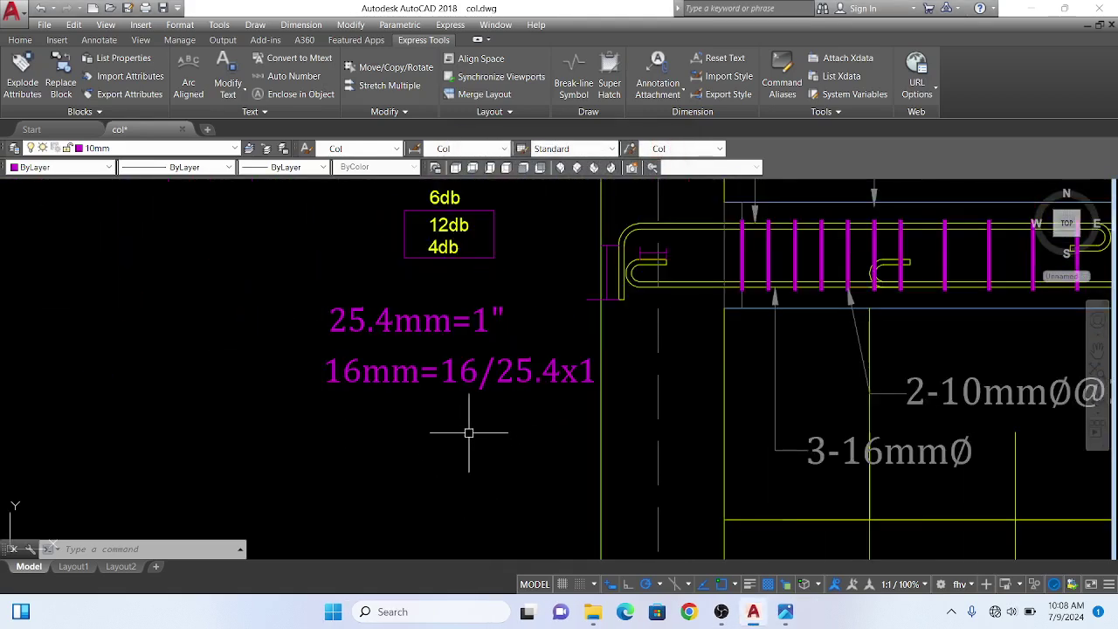
type("co")
key("Return")
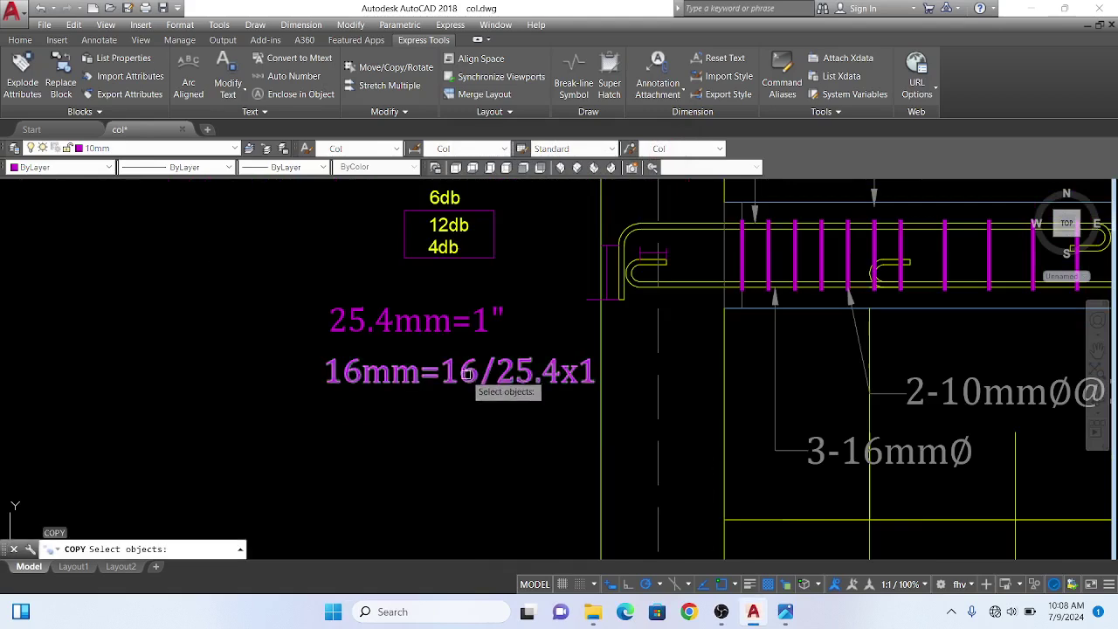
left_click(470, 374)
key("Return")
left_click(474, 455)
left_click(464, 512)
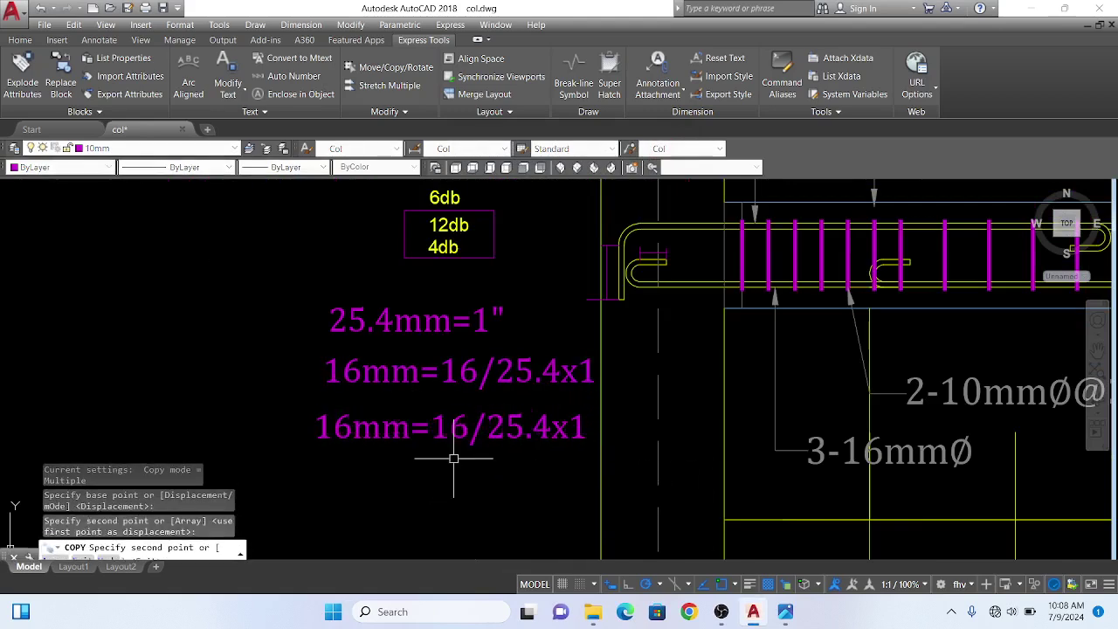
key("Return")
- Rewrite the copied line to read .63in
double_click(428, 429)
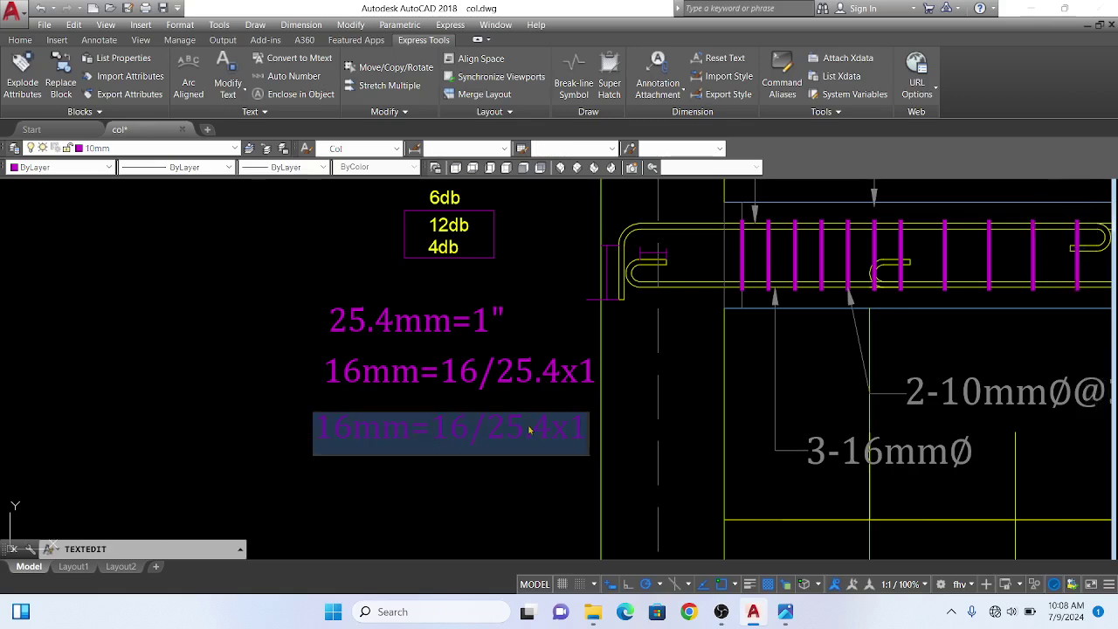
left_click(588, 430)
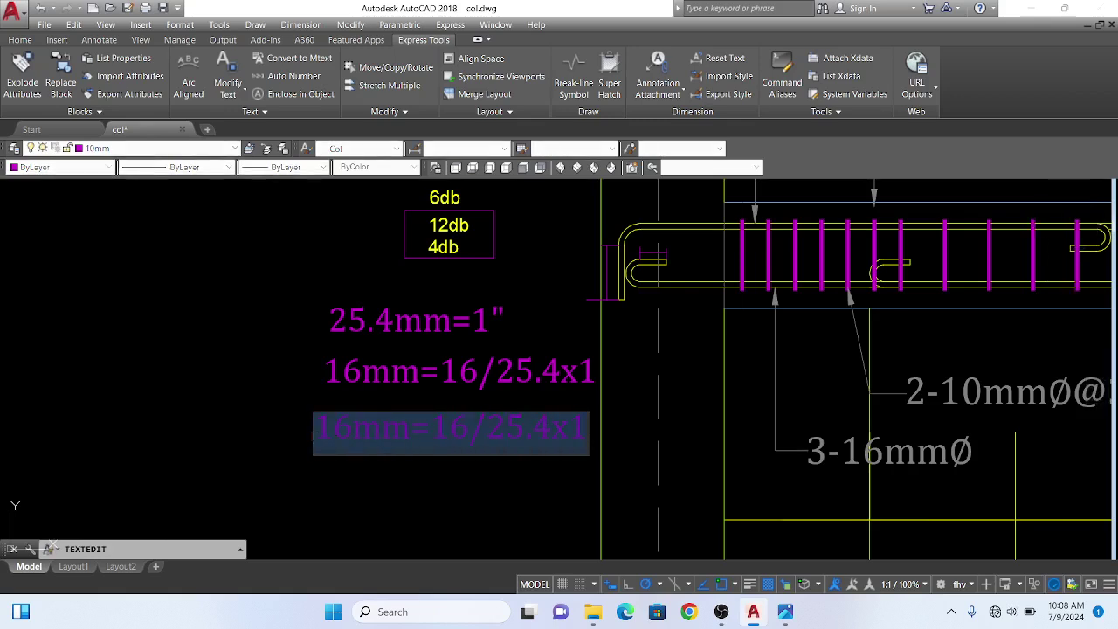
key("BackSpace")
type(".63i")
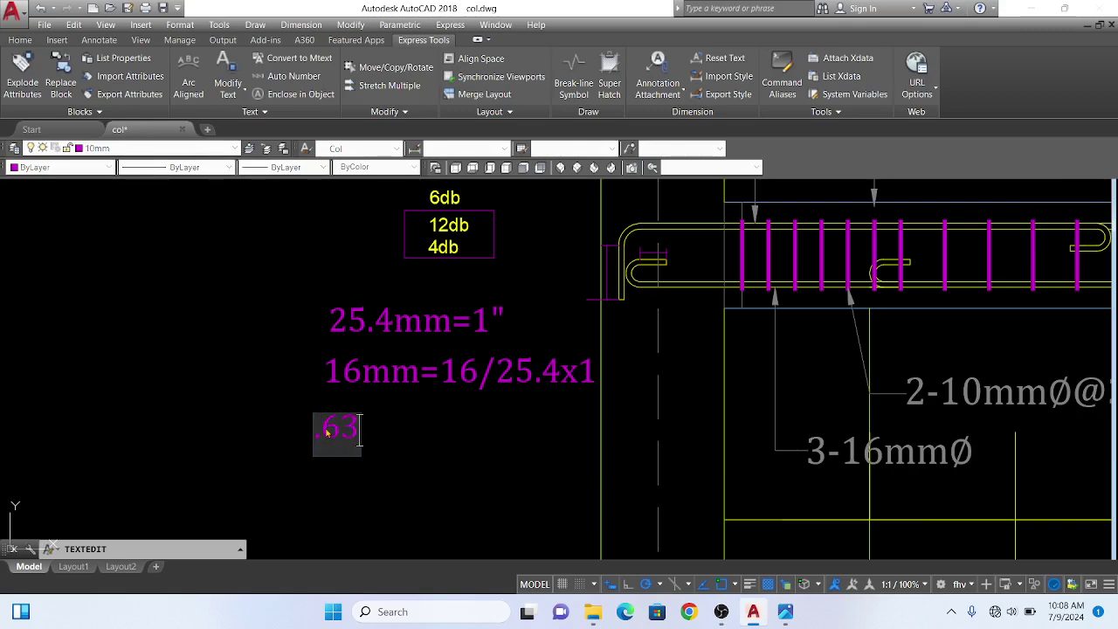
type("n")
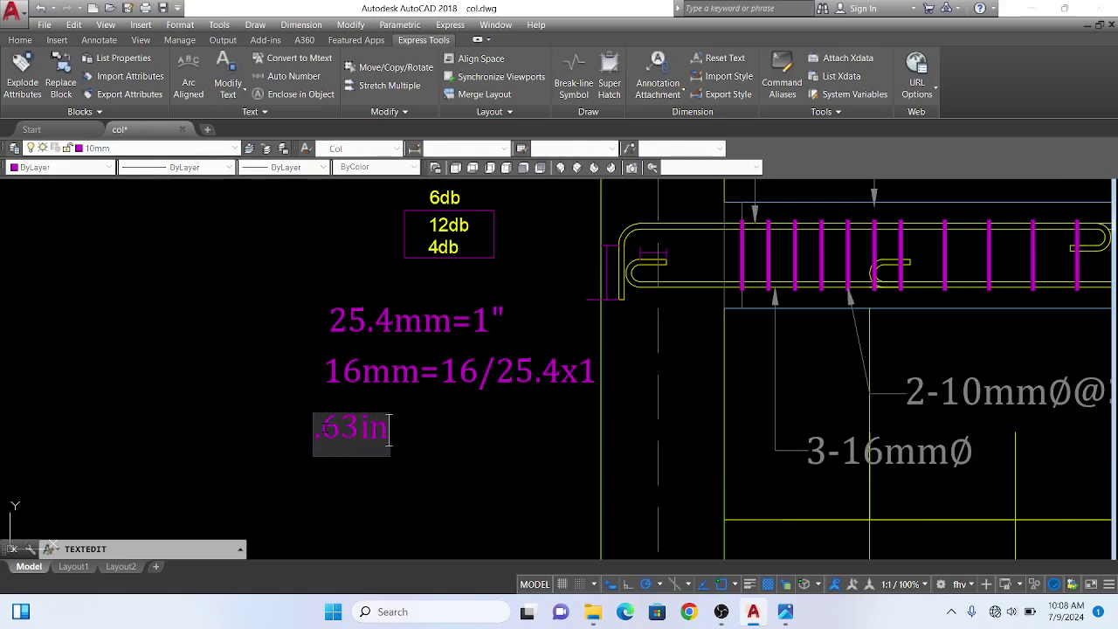
key("Return")
key("Escape")
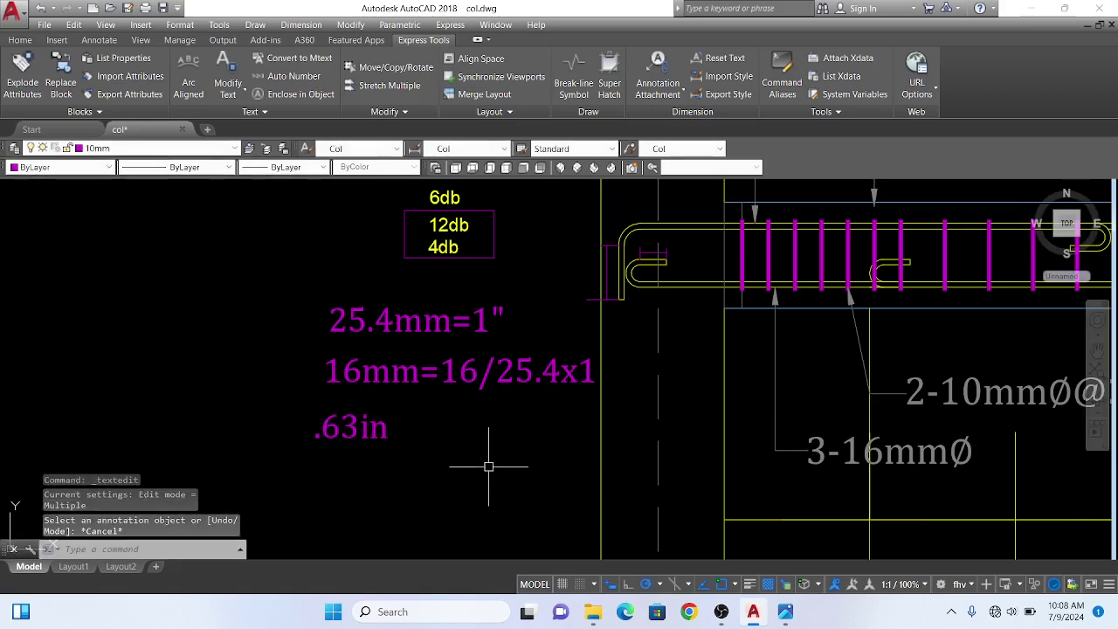
scroll(506, 437, "down", 2)
scroll(358, 476, "up", 3)
scroll(440, 442, "down", 3)
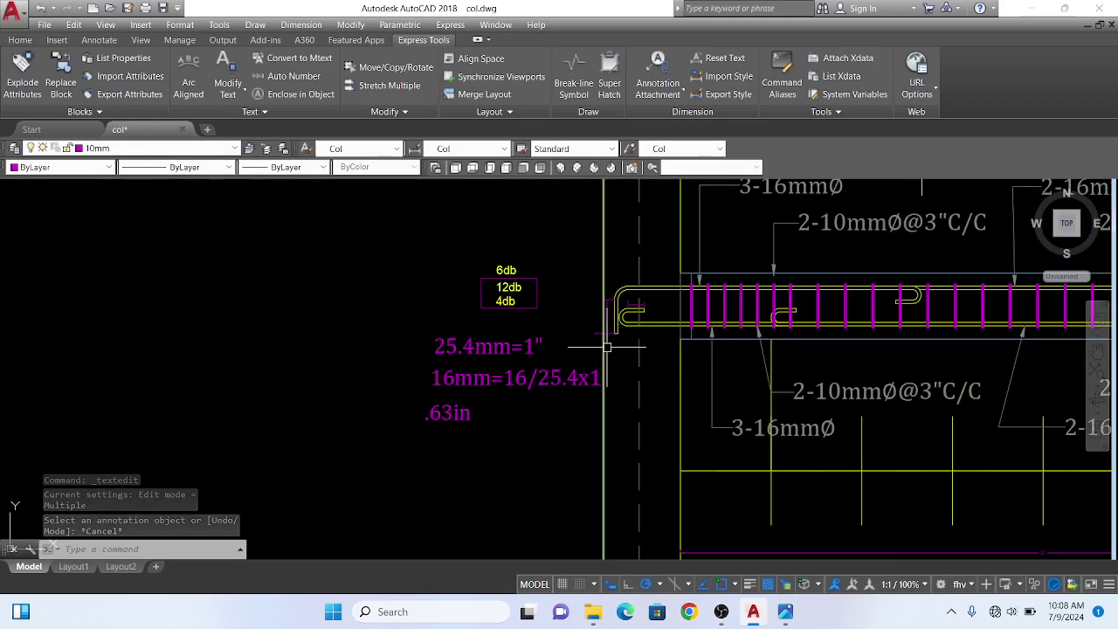
scroll(617, 312, "up", 3)
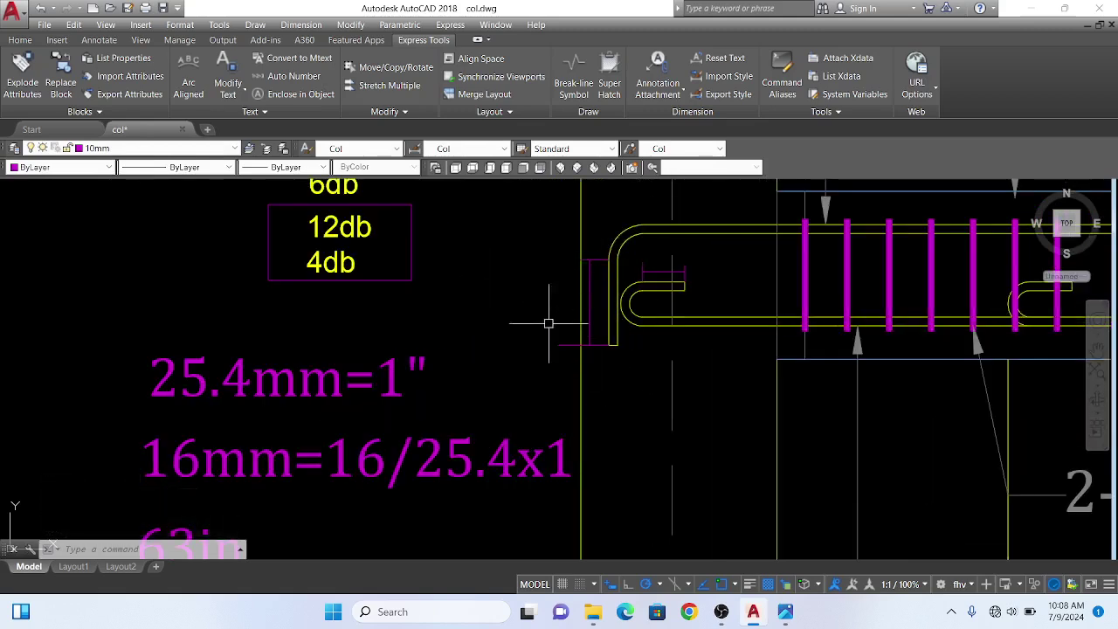
scroll(552, 322, "down", 3)
scroll(362, 476, "up", 3)
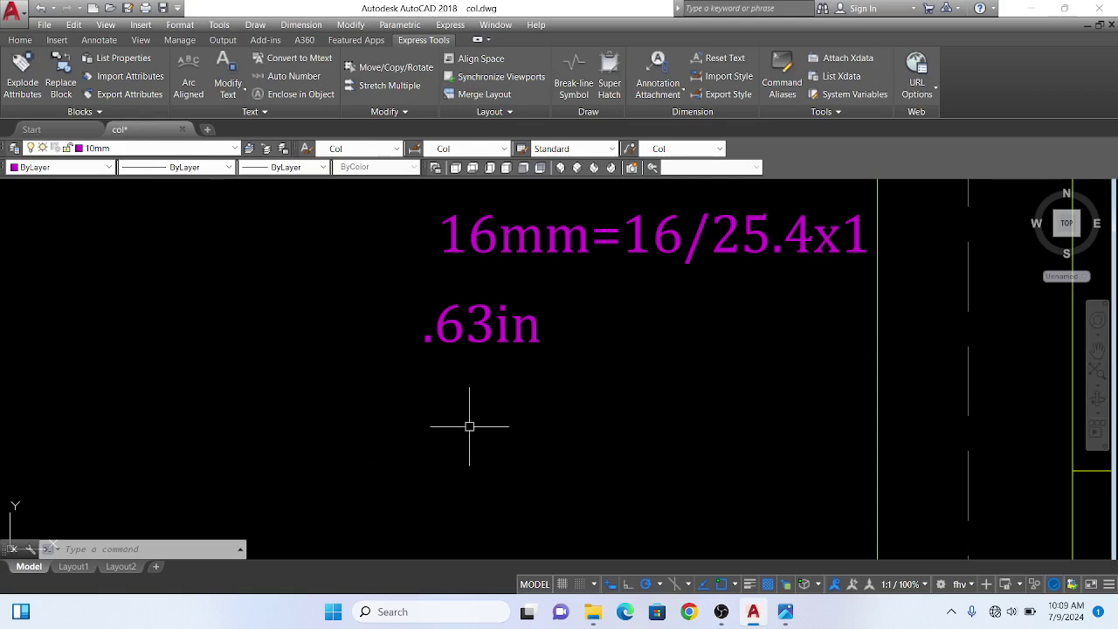
- Copy the 16mm=16/25.4x1 note to beneath the .63in note
type("co")
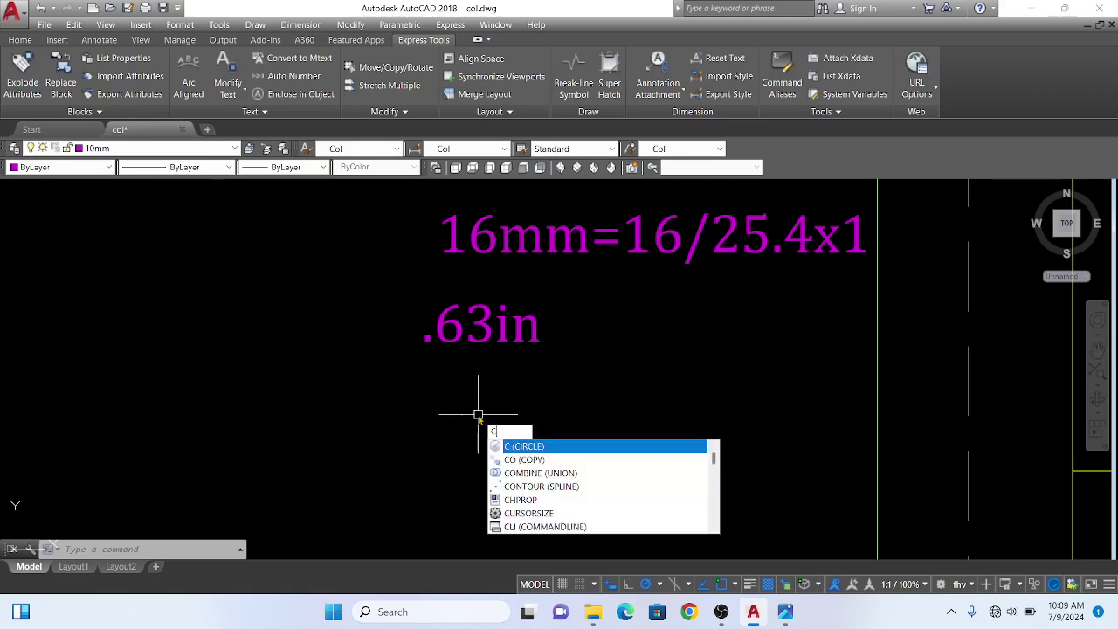
key("Return")
left_click(554, 250)
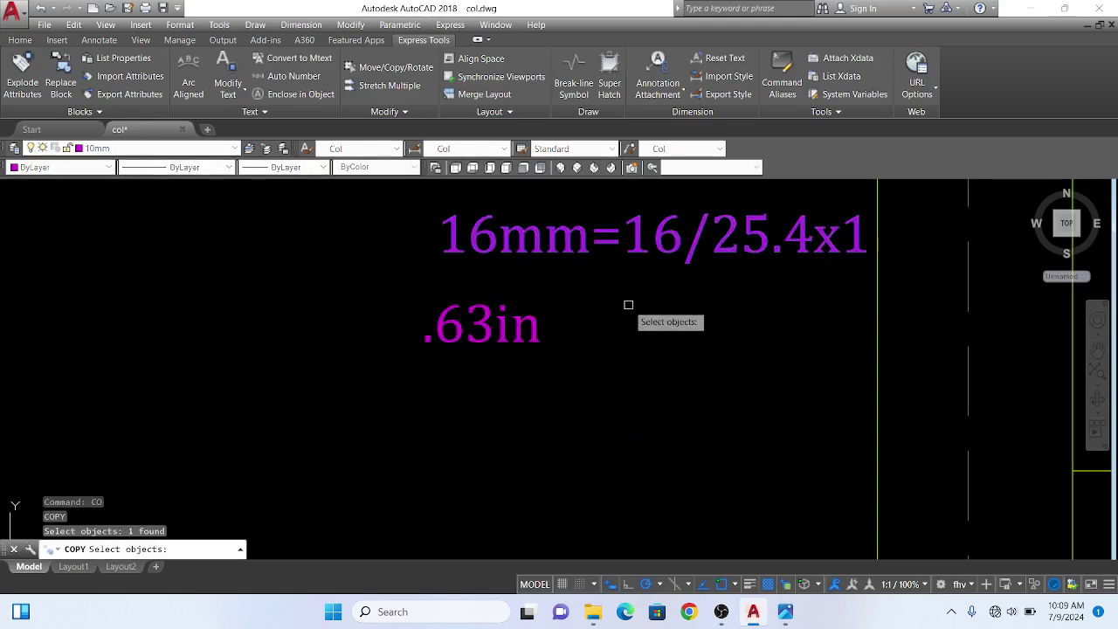
key("Return")
left_click(644, 315)
left_click(623, 480)
key("Return")
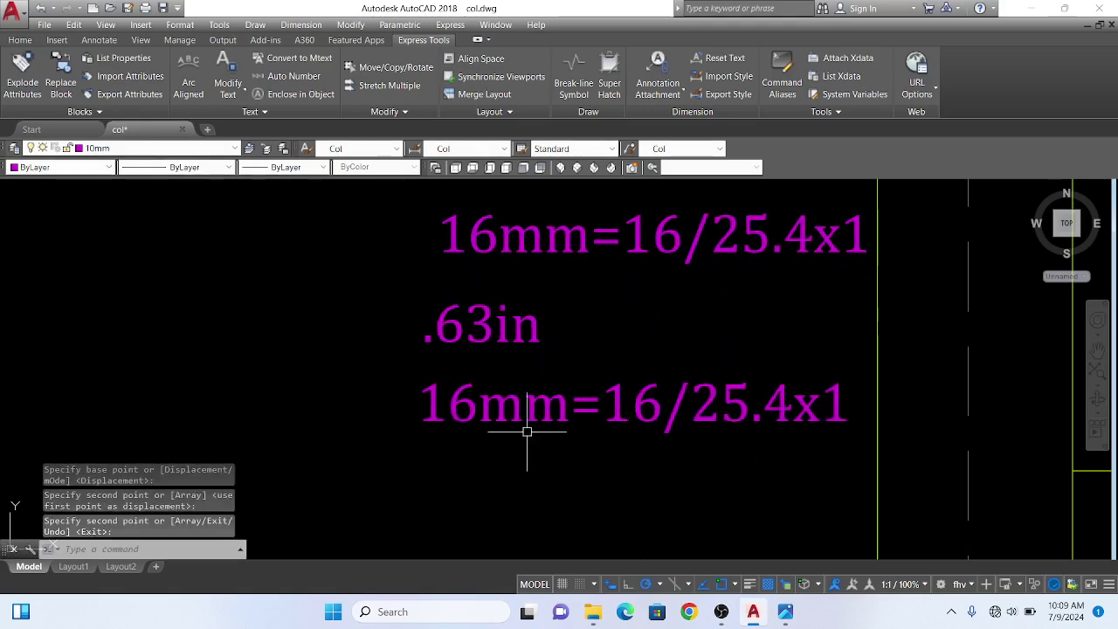
- Replace the copied note's text with 12x.63=
double_click(562, 418)
left_click_drag(844, 408, 443, 411)
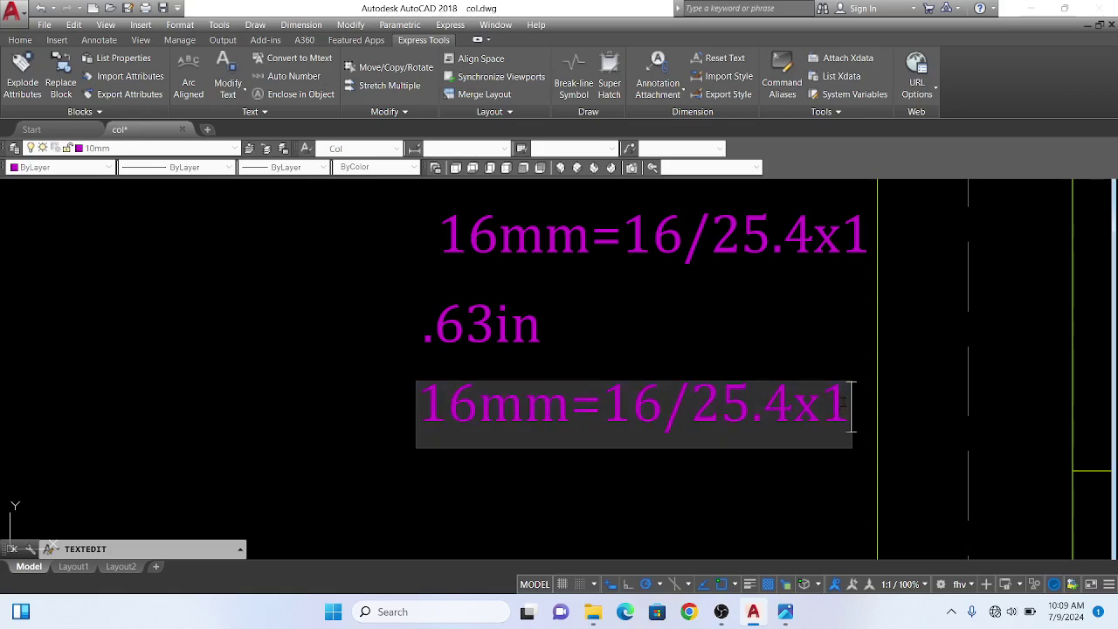
type("1")
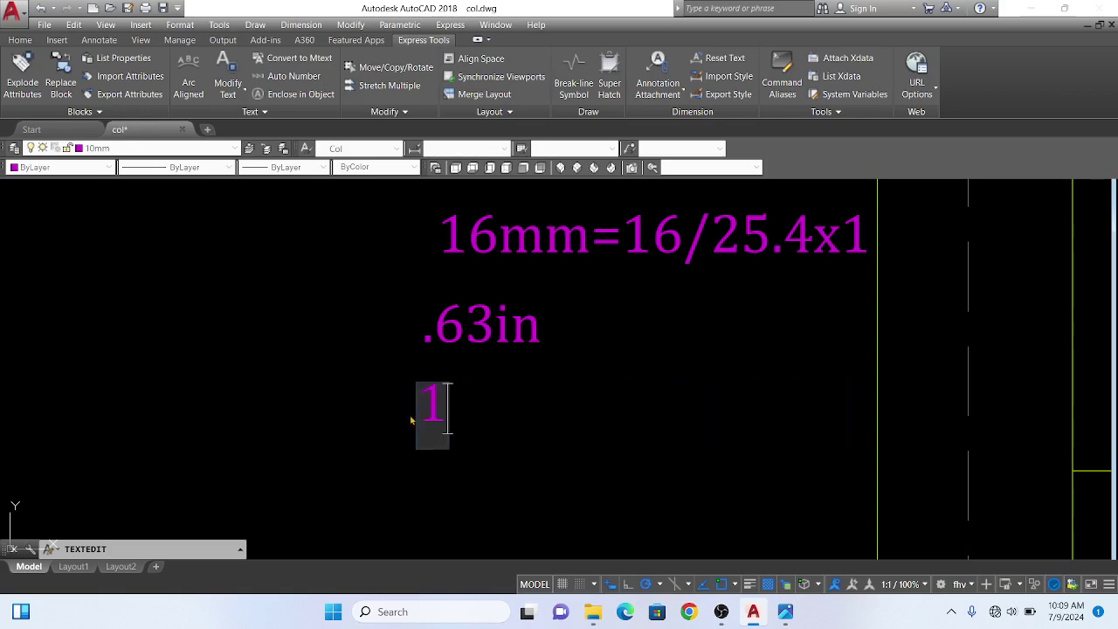
type("2x")
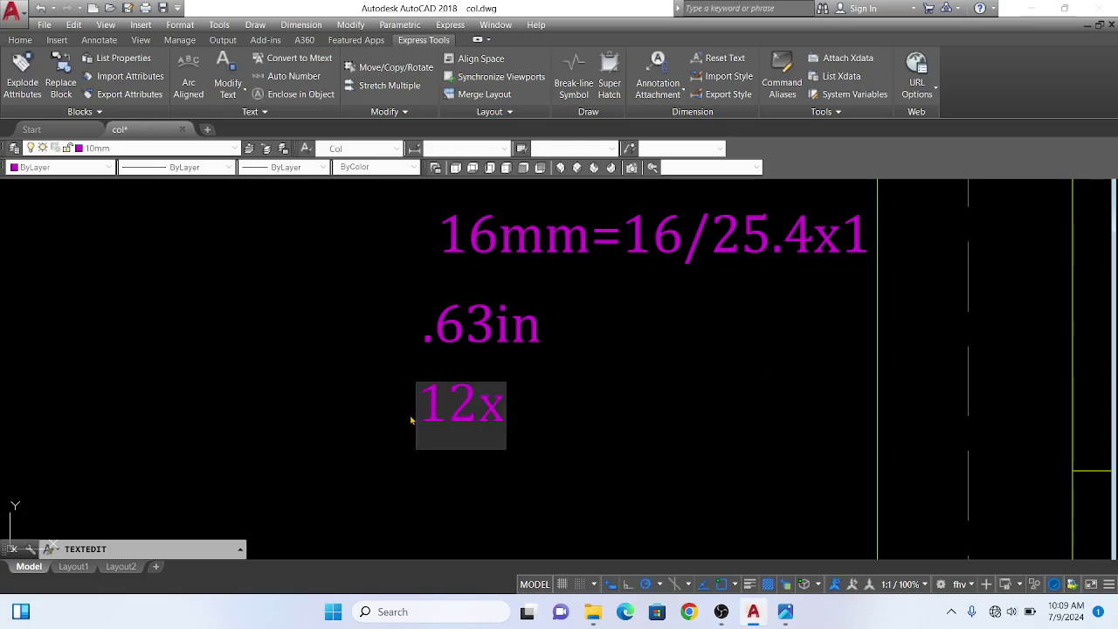
type(".6")
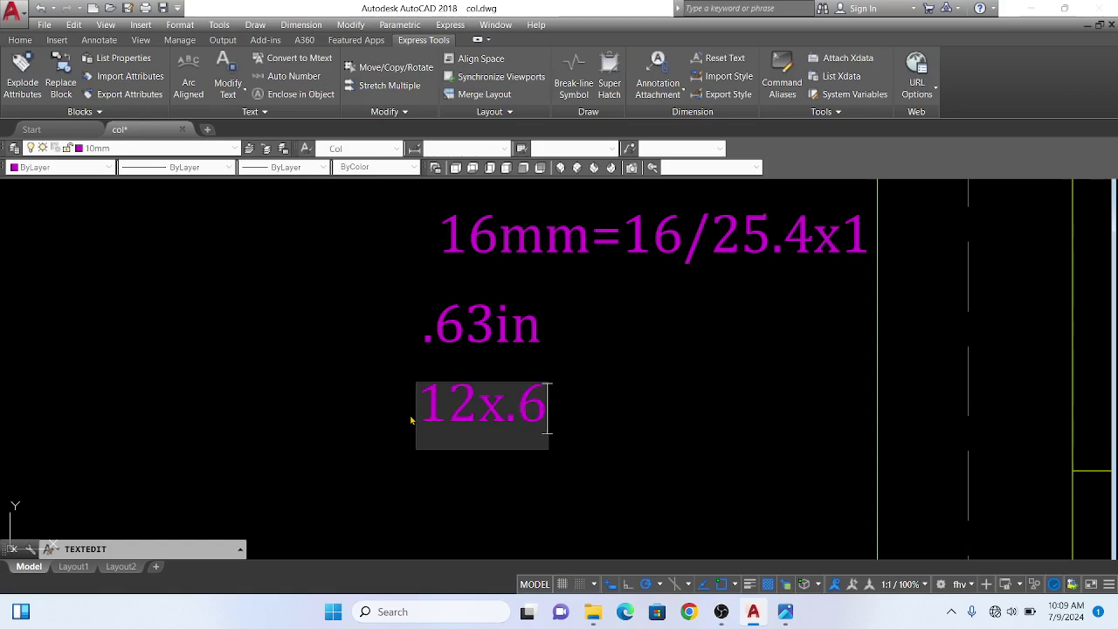
type("3=")
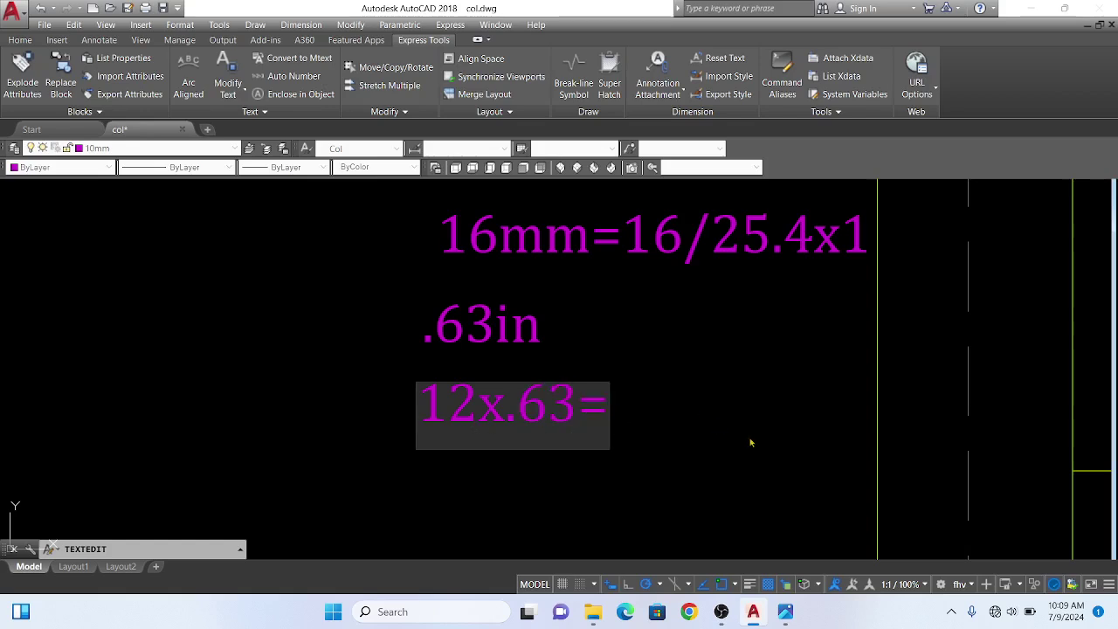
left_click(750, 443)
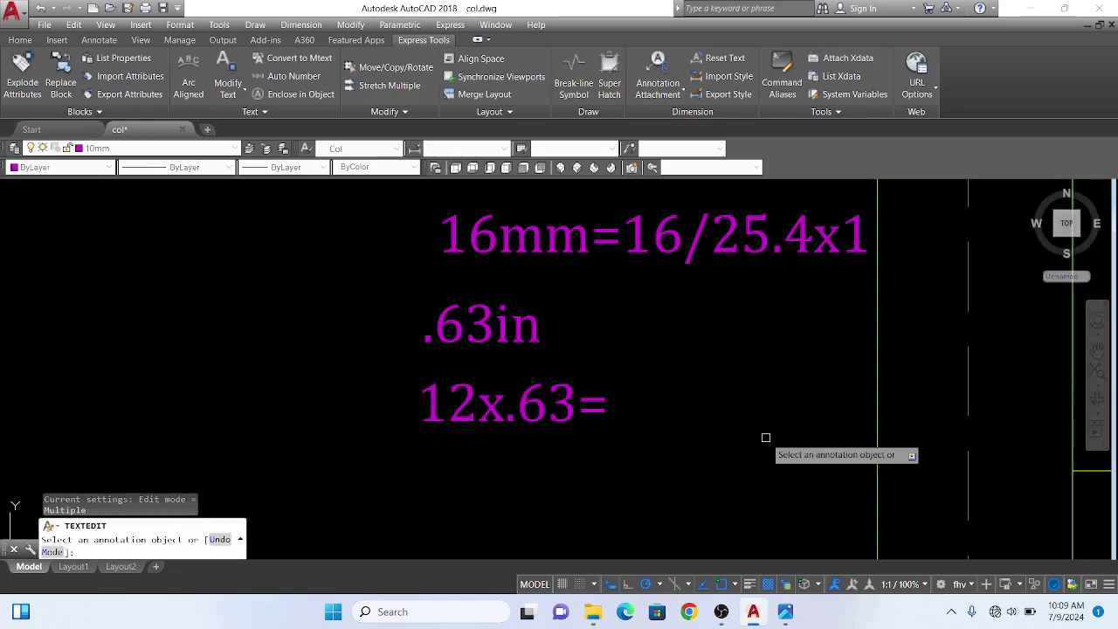
left_click(462, 607)
- Multiply 12 × 0.63 in Calculator to get 7.56, then close it
type("c")
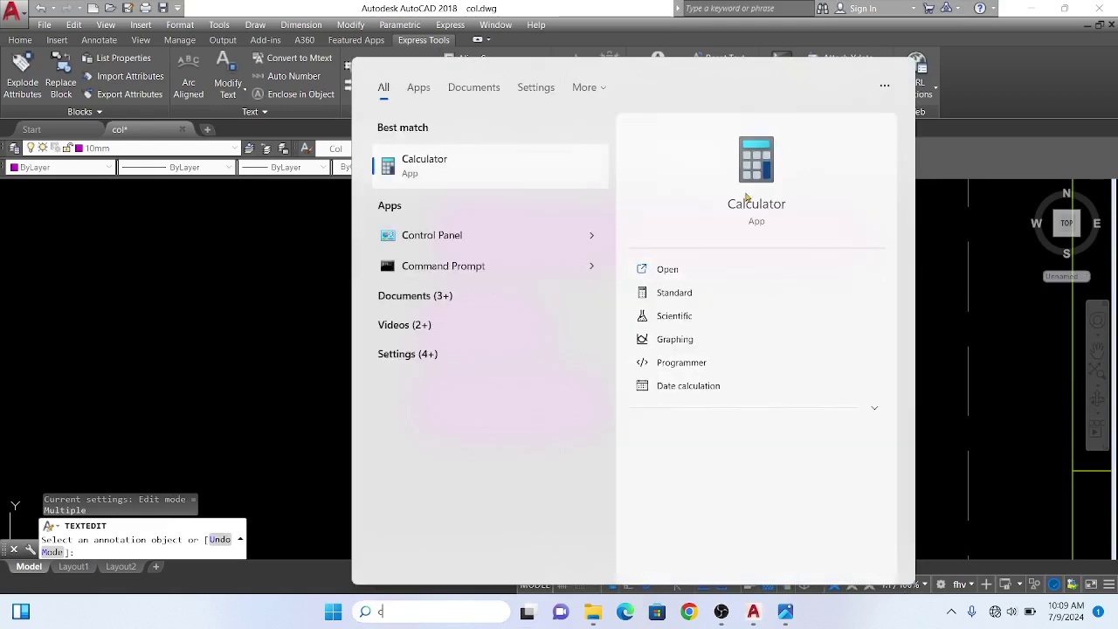
left_click(747, 197)
left_click(486, 456)
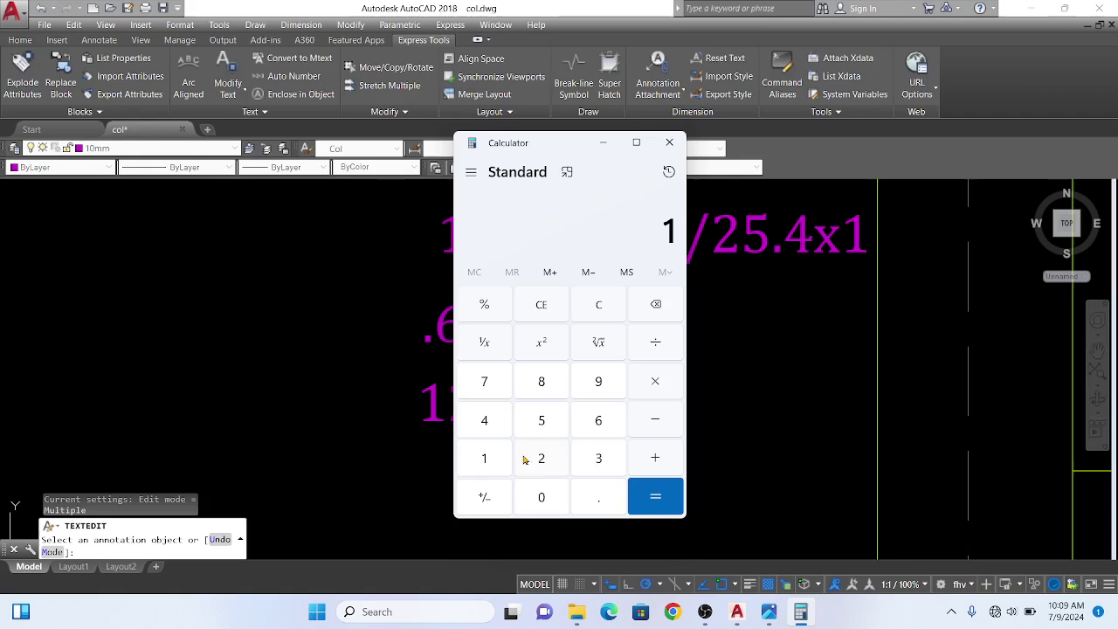
left_click(606, 426)
left_click(603, 463)
left_click(651, 495)
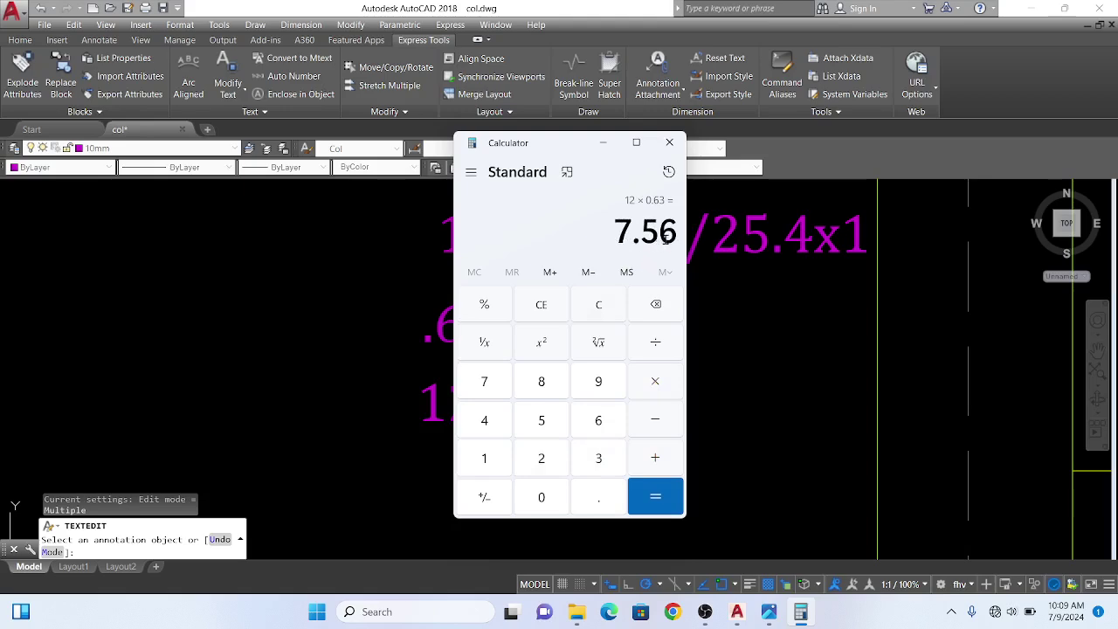
left_click(670, 143)
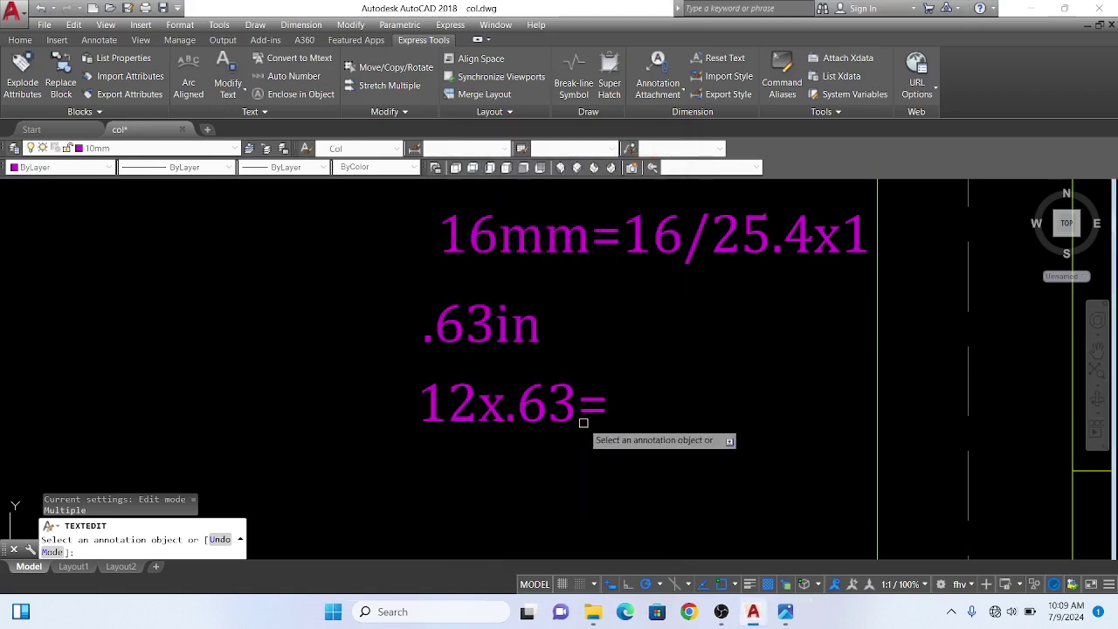
- Append 8in to the 12x.63= note so it reads 12x.63=8in
left_click(603, 409)
left_click(612, 409)
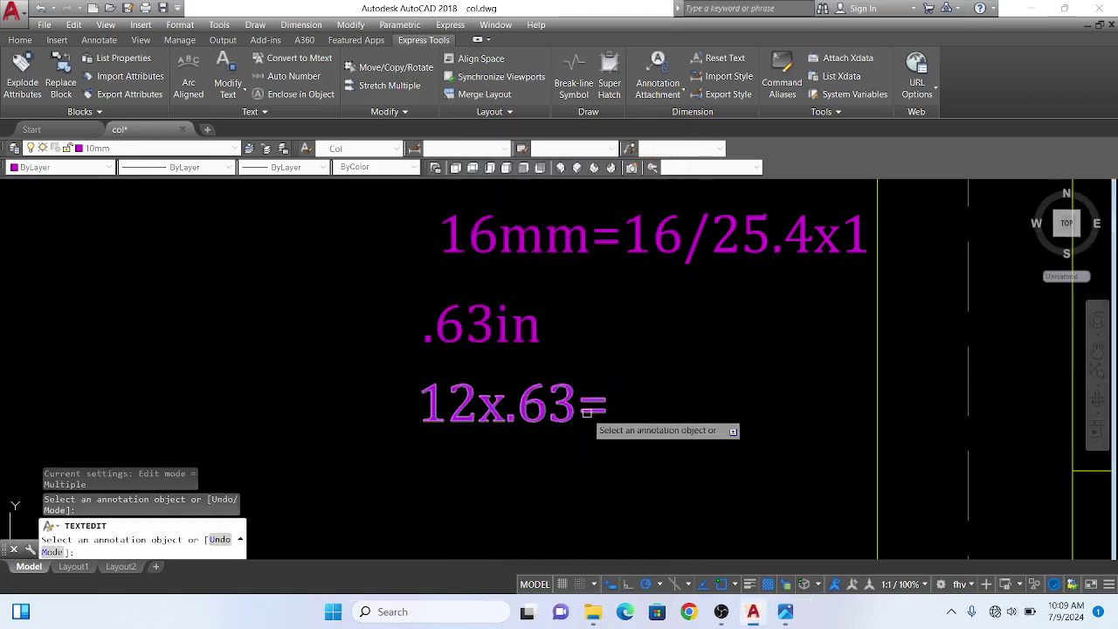
left_click(598, 415)
left_click(609, 408)
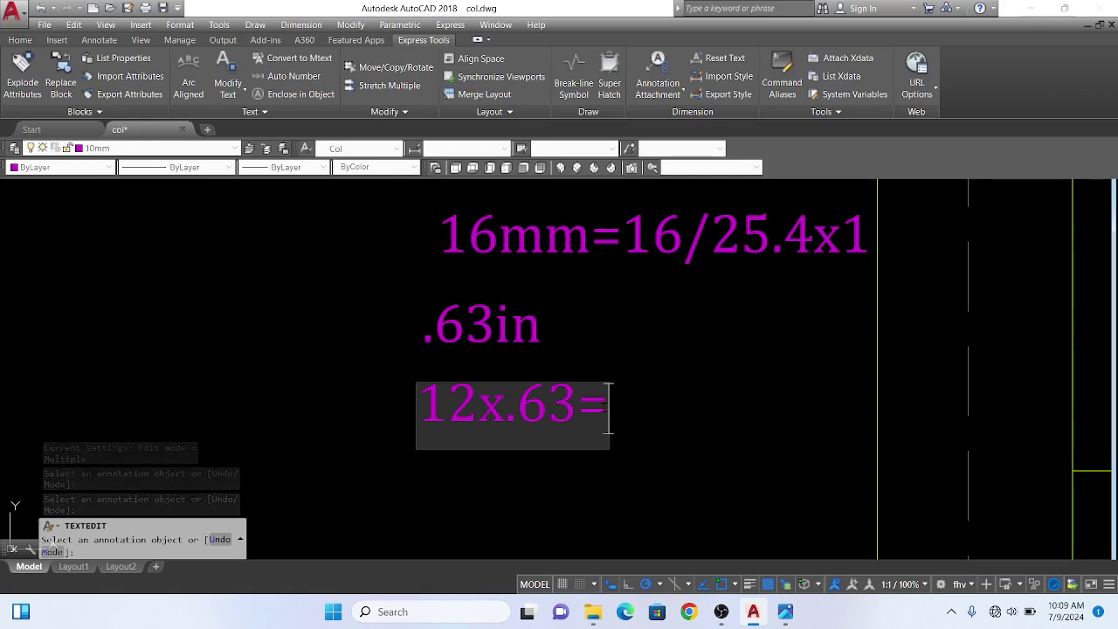
type("8")
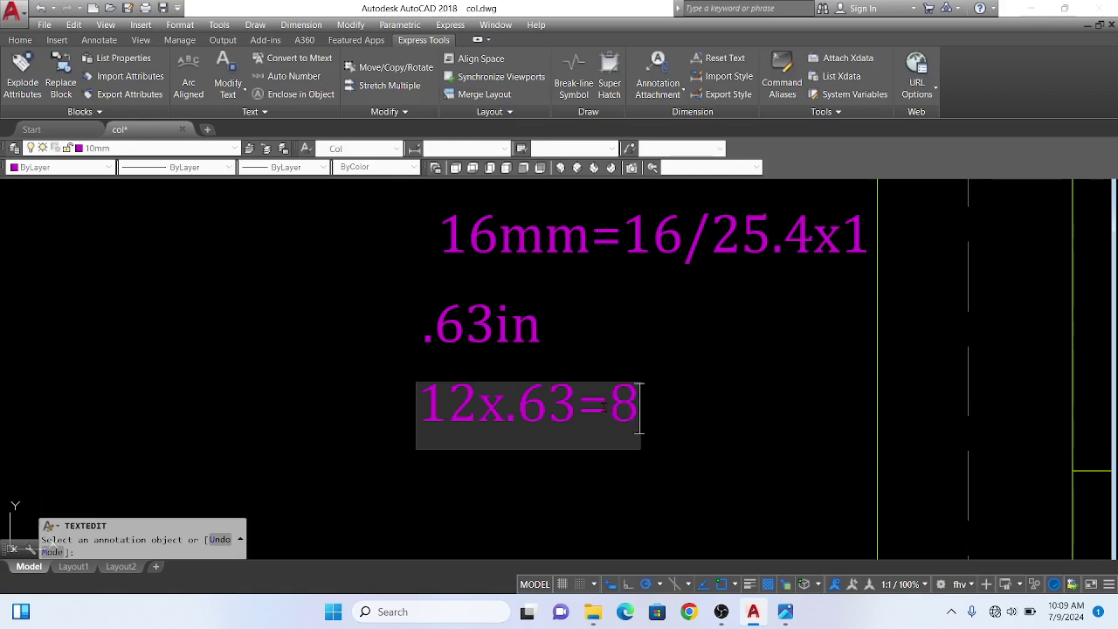
type("in")
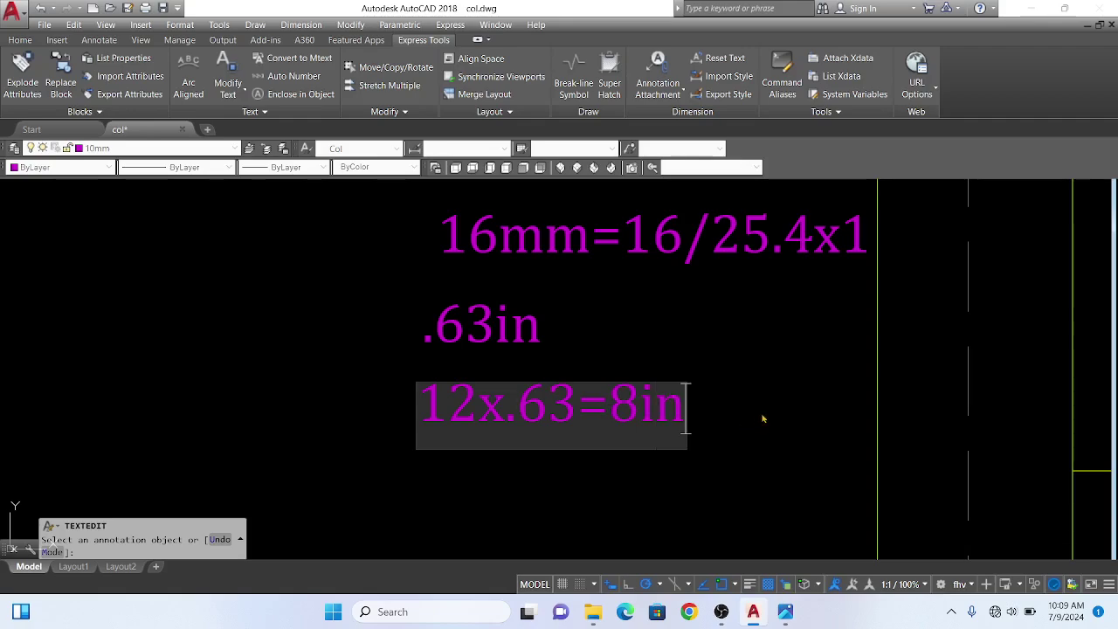
left_click(761, 415)
key("Escape")
scroll(560, 435, "down", 3)
scroll(669, 402, "up", 5)
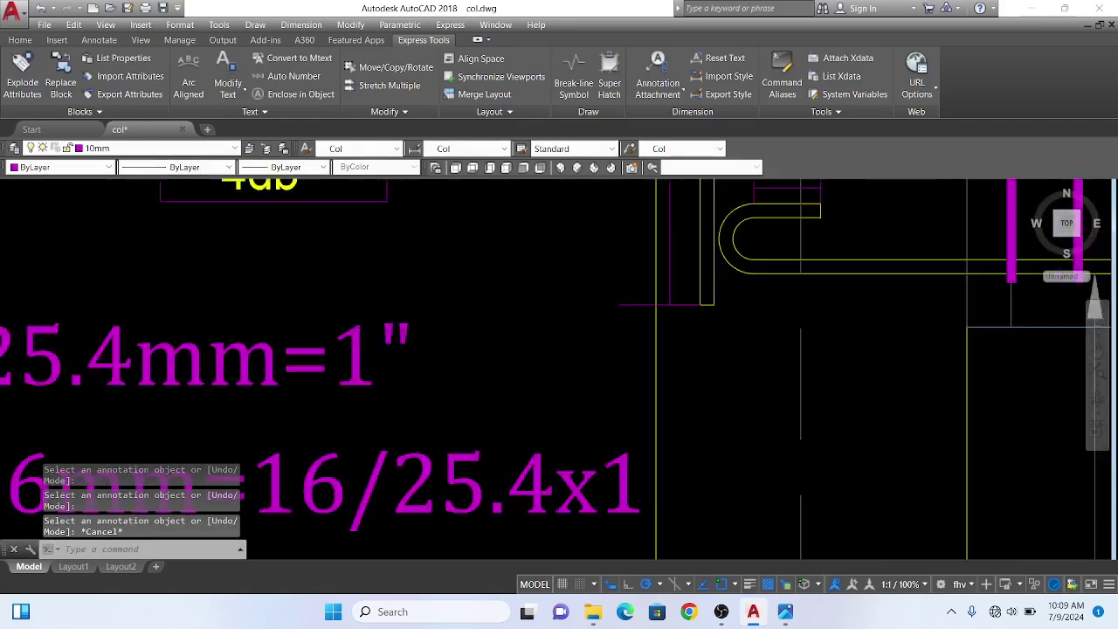
scroll(691, 312, "down", 2)
scroll(690, 393, "down", 1)
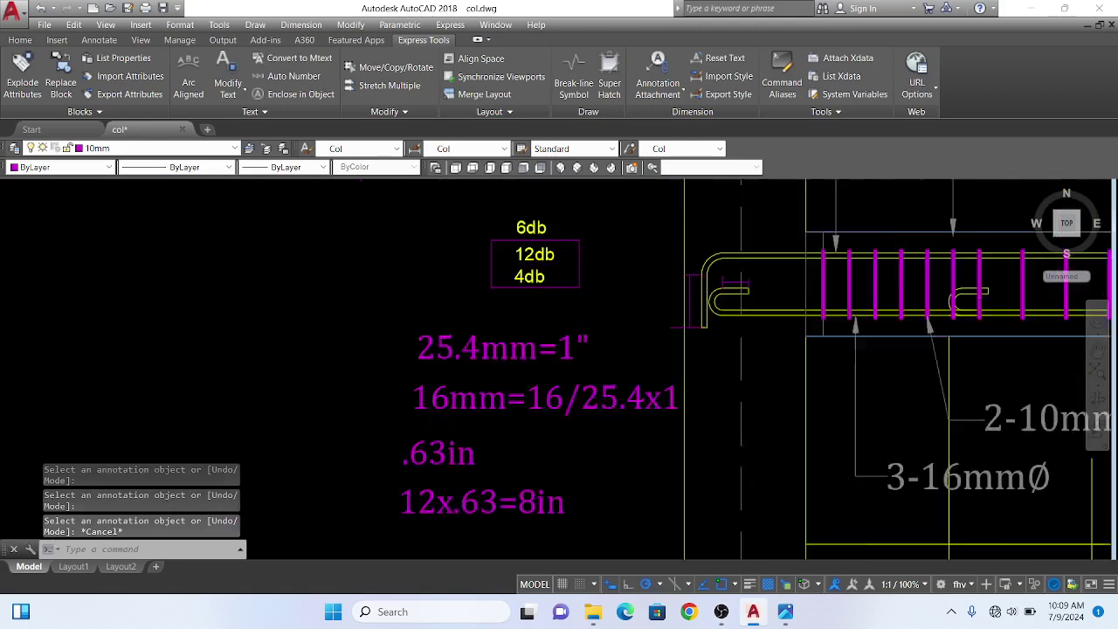
scroll(670, 469, "down", 2)
key("Escape")
scroll(670, 471, "up", 2)
- Window-select the four magenta notes, 25.4mm=1" through 12x.63=8in, and move them left
type("m")
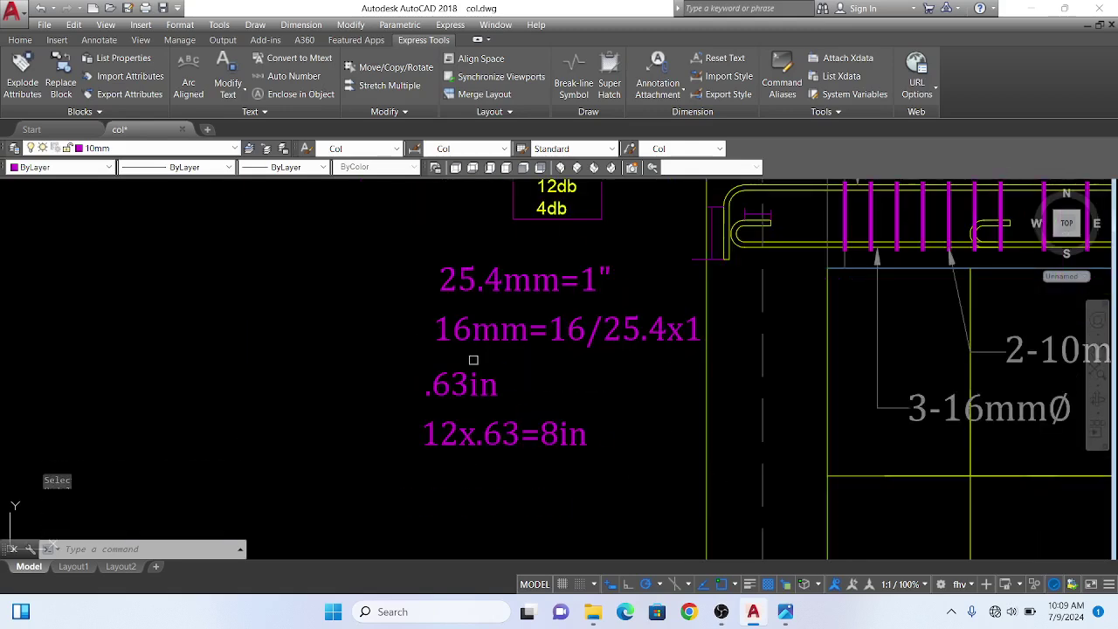
key("Return")
left_click(598, 470)
left_click(355, 251)
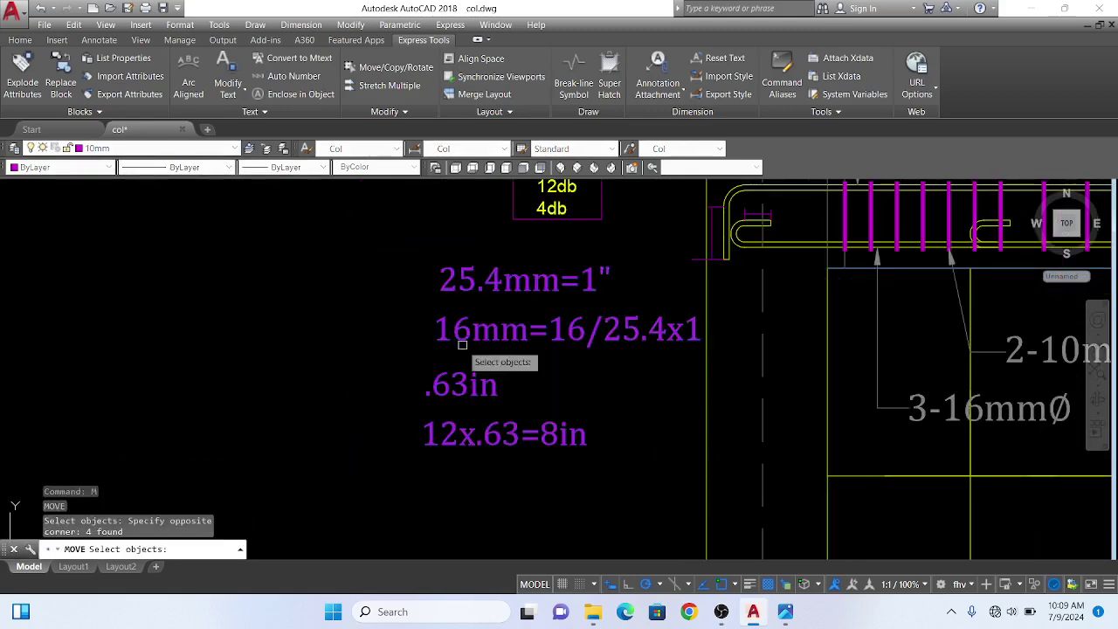
key("Return")
left_click(262, 333)
left_click(118, 266)
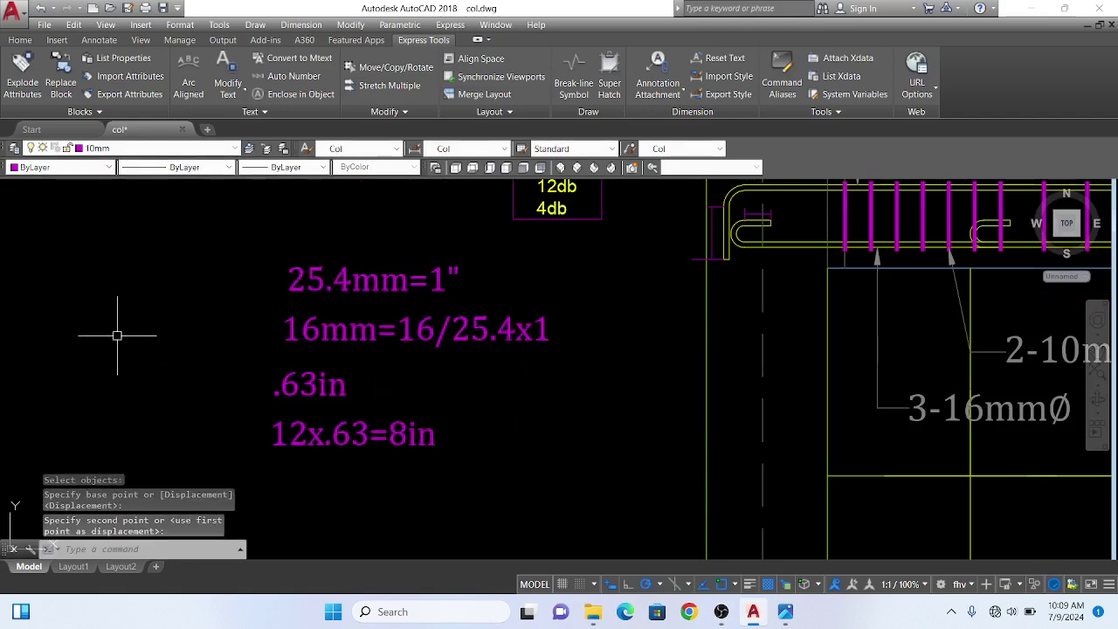
key("Return")
scroll(387, 362, "down", 3)
scroll(374, 386, "up", 3)
key("Escape")
scroll(374, 386, "down", 3)
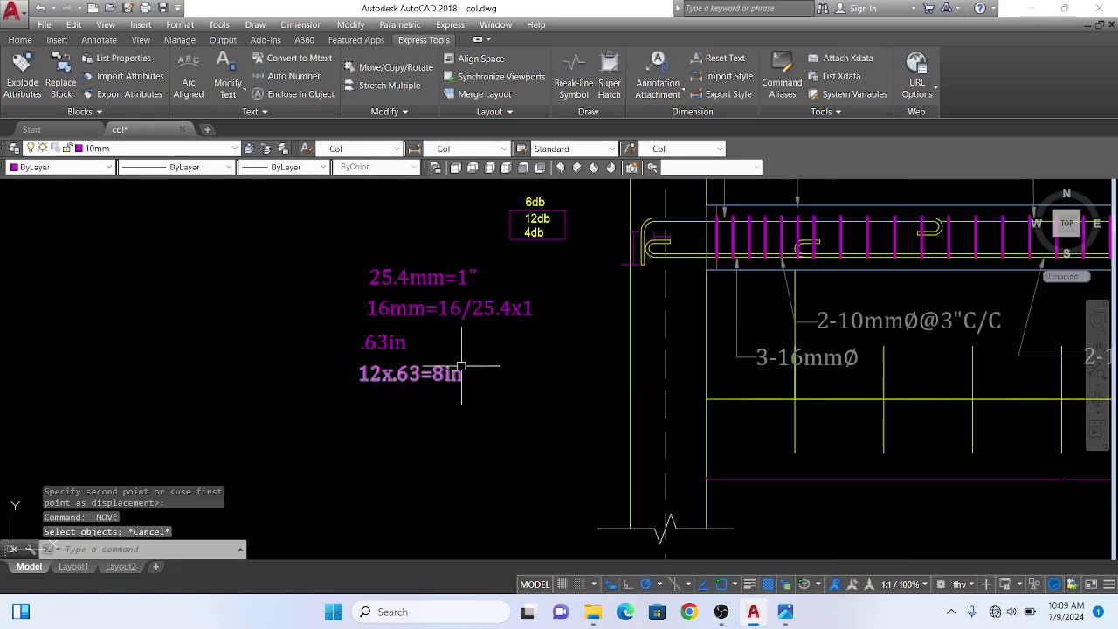
scroll(668, 234, "up", 3)
scroll(672, 230, "up", 2)
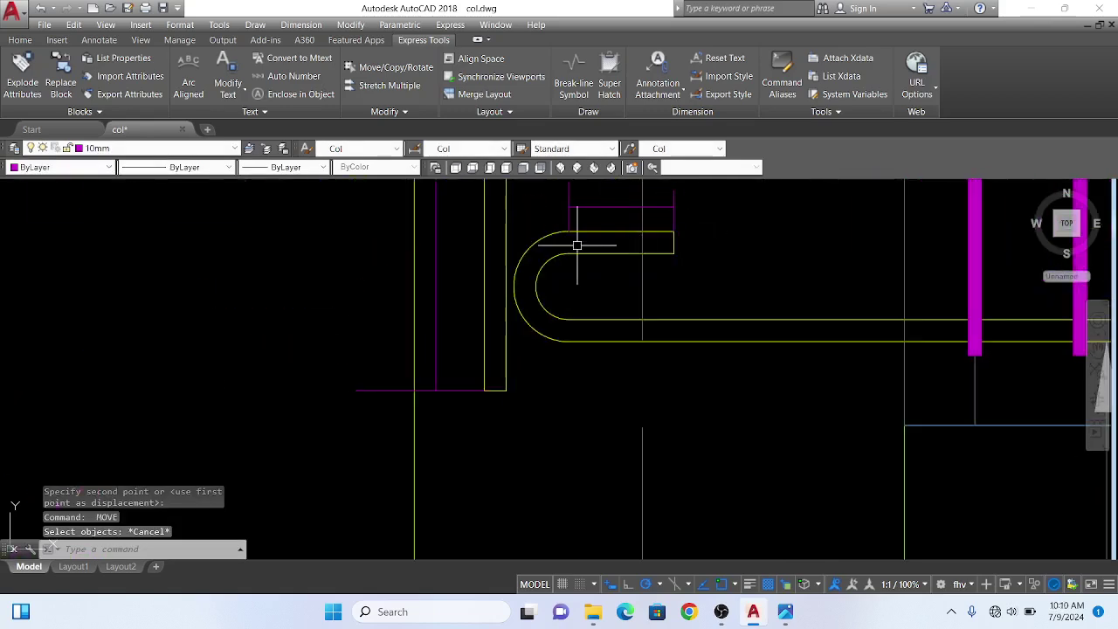
scroll(670, 233, "down", 3)
scroll(674, 232, "up", 3)
scroll(677, 235, "down", 2)
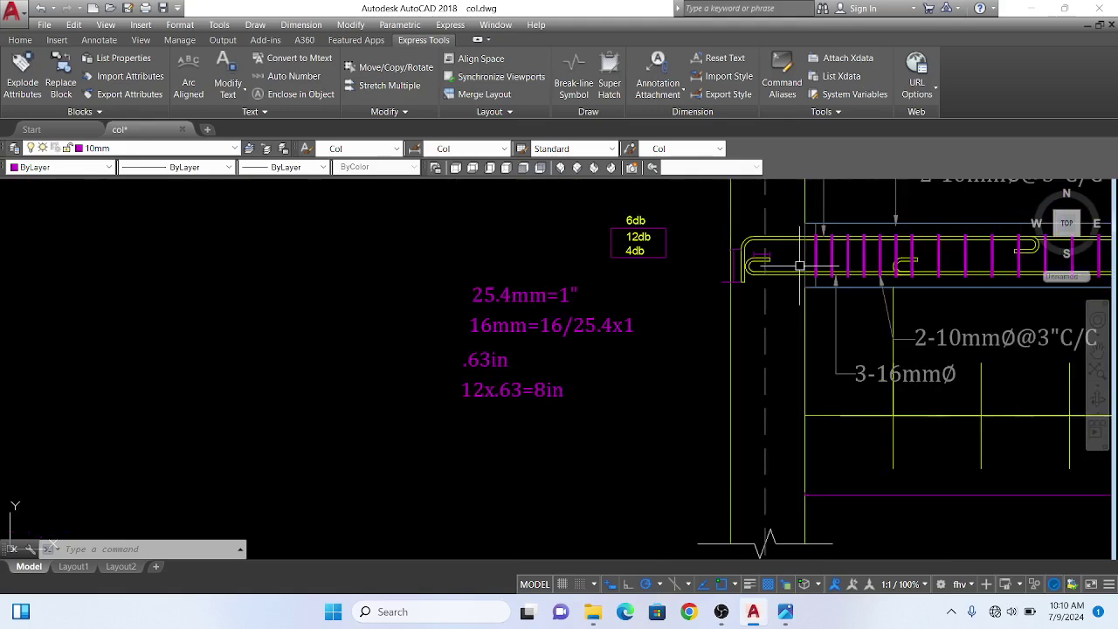
scroll(786, 269, "down", 5)
scroll(786, 270, "up", 2)
scroll(769, 262, "down", 1)
scroll(769, 262, "down", 1)
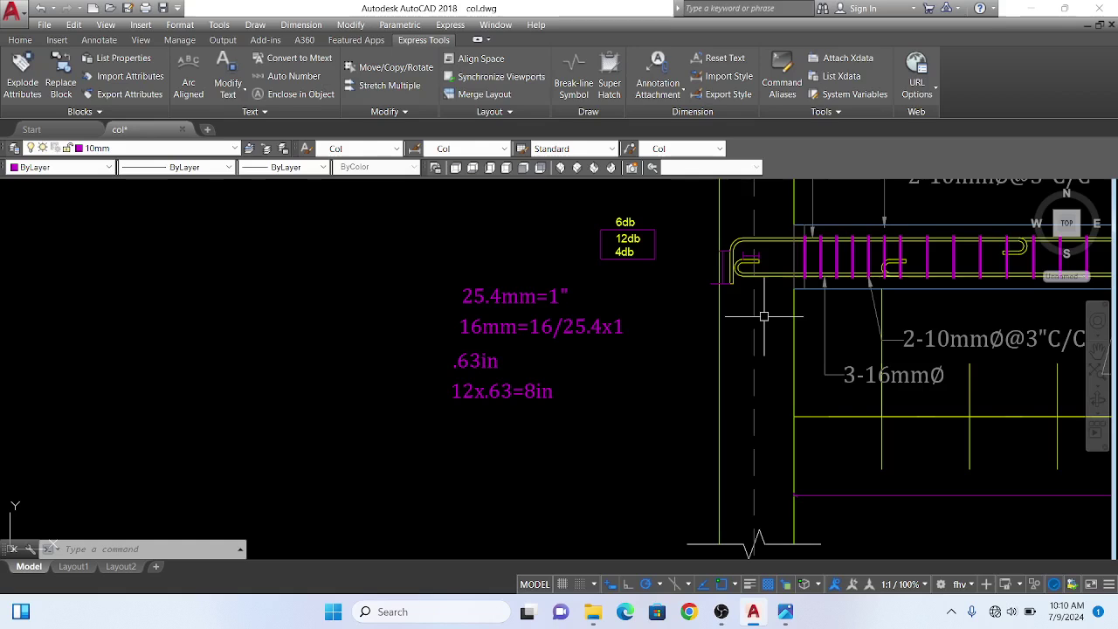
scroll(761, 280, "up", 2)
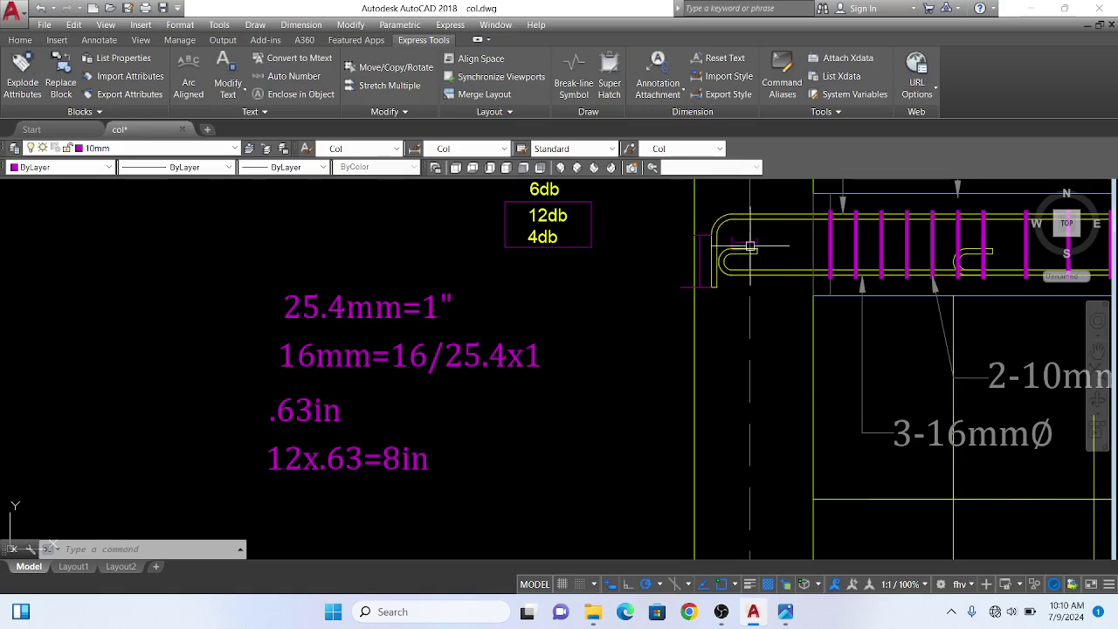
scroll(743, 244, "up", 4)
scroll(748, 242, "up", 1)
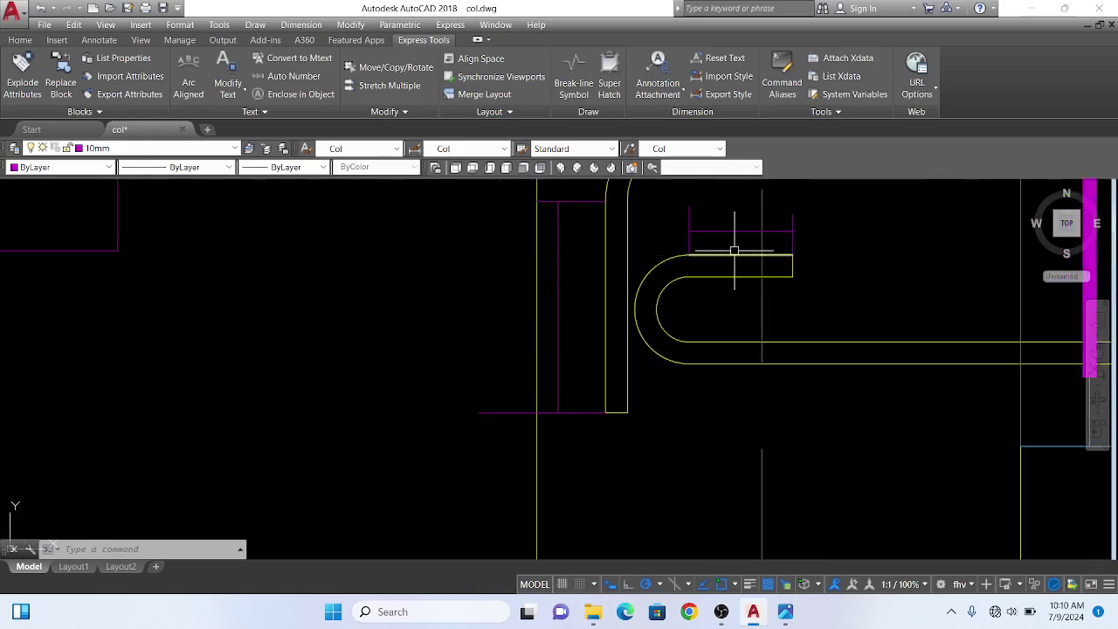
scroll(734, 251, "down", 4)
scroll(734, 251, "down", 3)
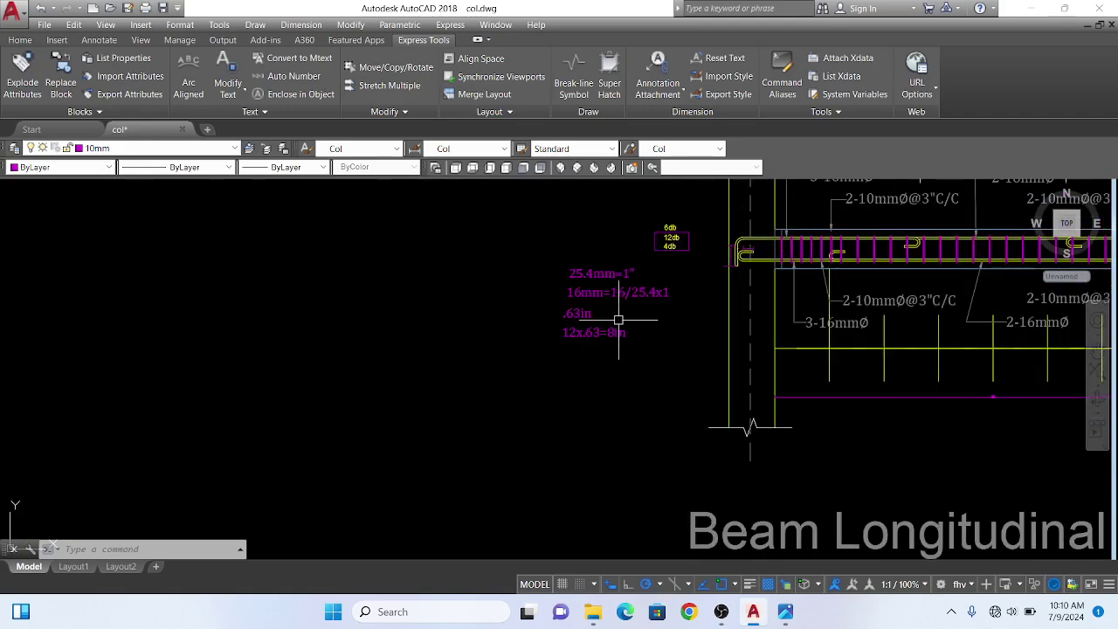
scroll(618, 320, "up", 3)
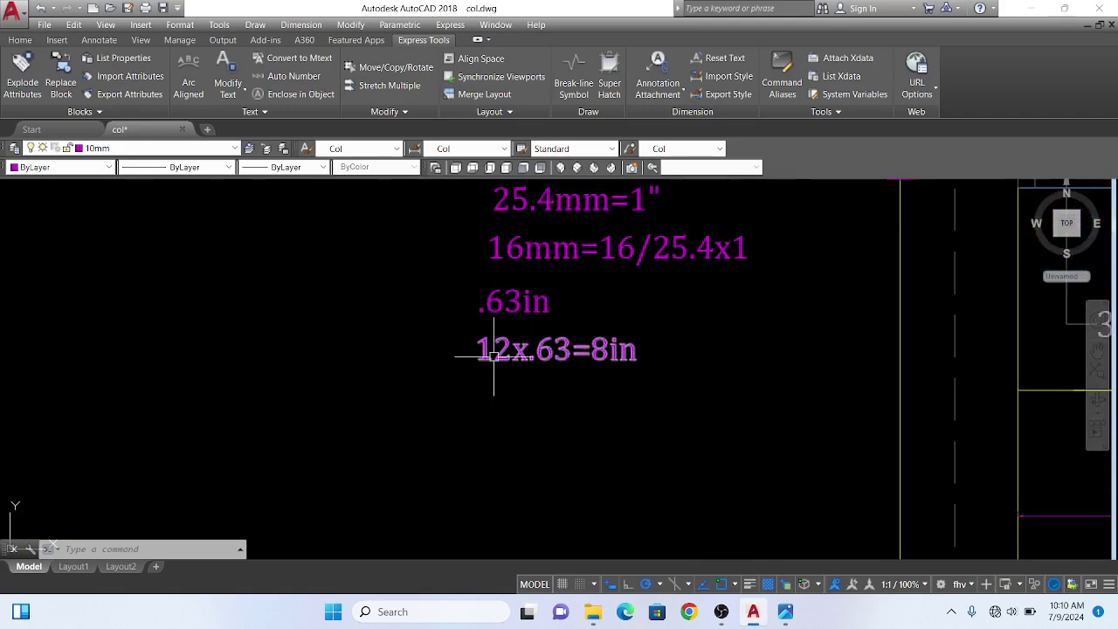
- Compute 4 × 0.63 = 2.52 in Calculator, then close it
left_click(410, 611)
type("c")
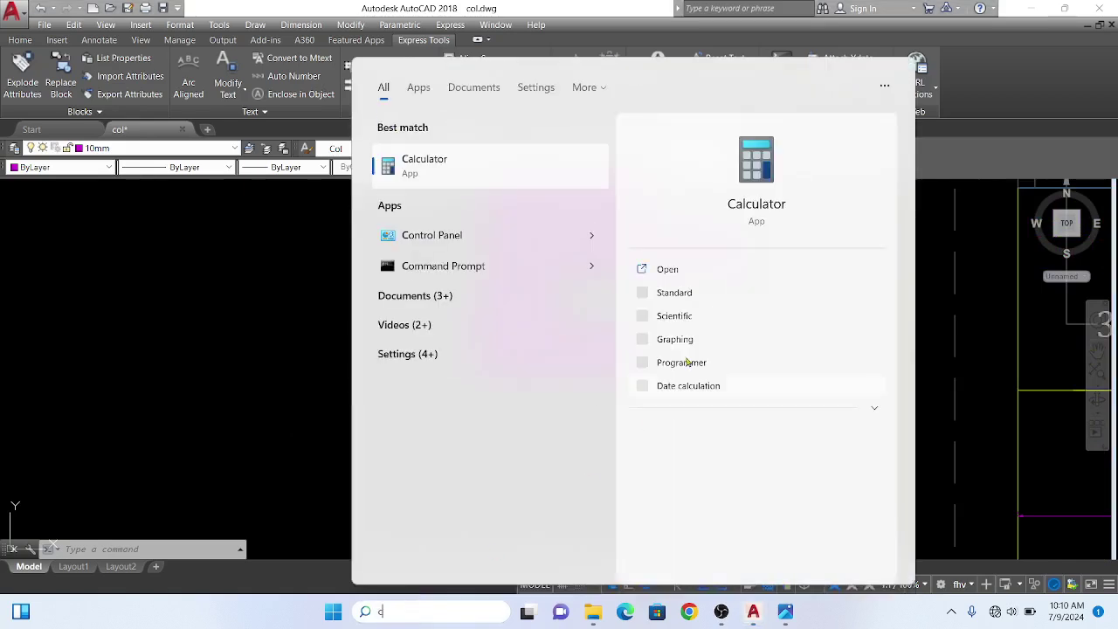
key("Return")
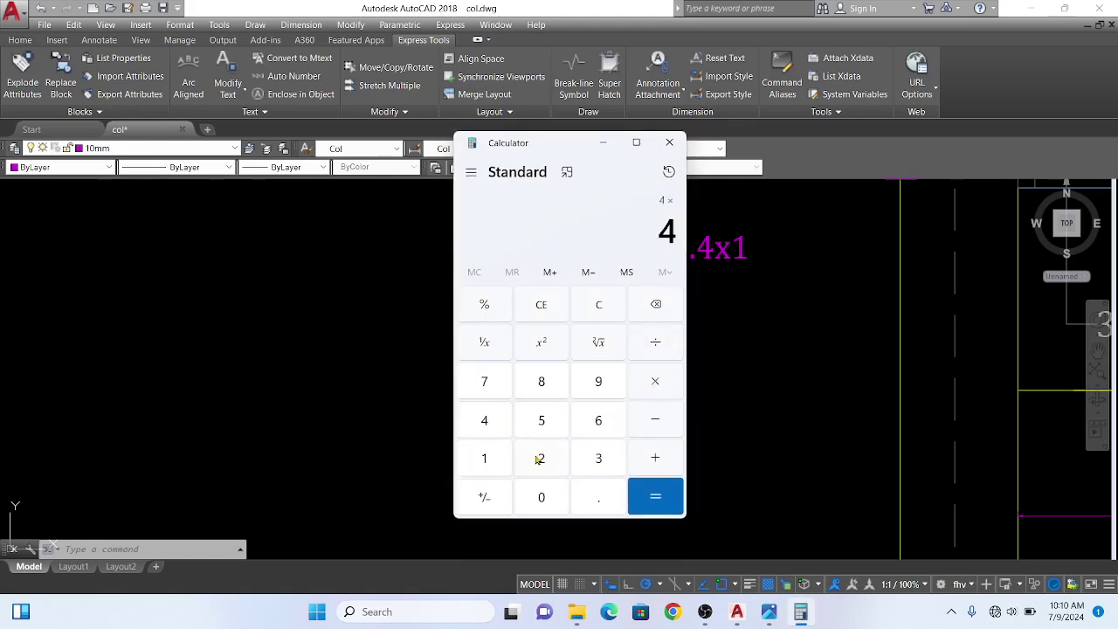
left_click(601, 422)
left_click(604, 461)
left_click(657, 497)
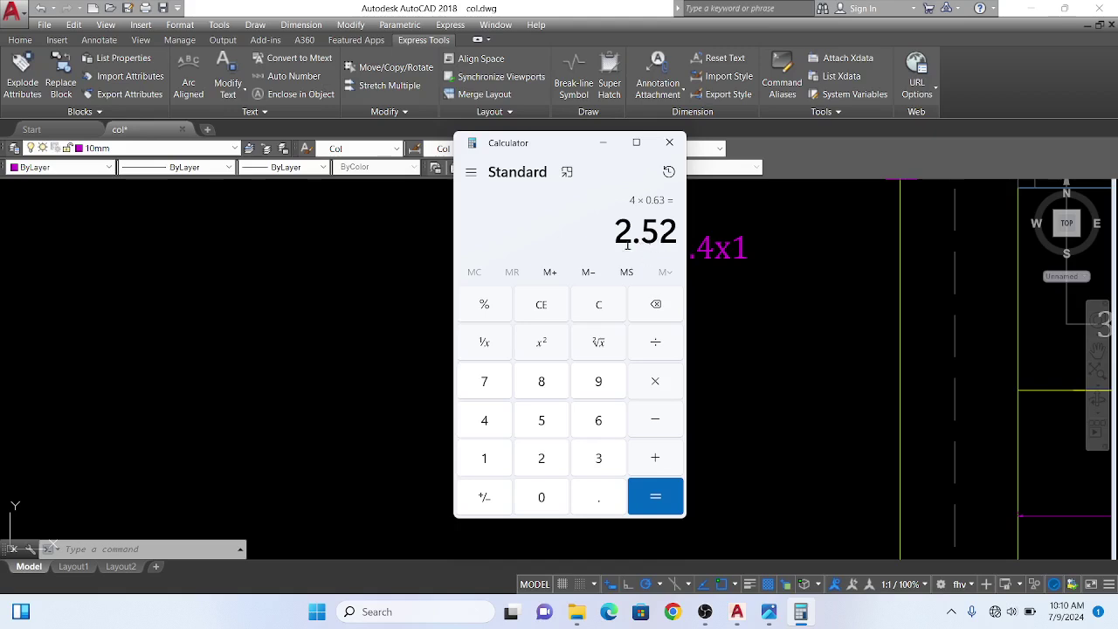
left_click(670, 142)
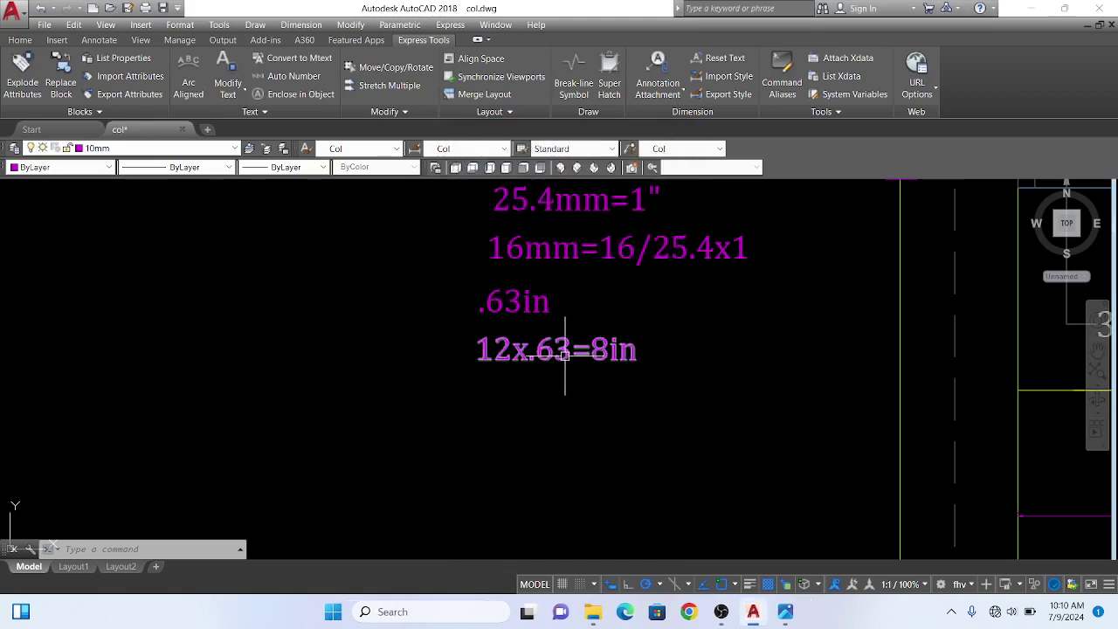
- Copy the 12x.63=8in note to a spot just below the original
scroll(581, 356, "down", 1)
scroll(580, 349, "up", 3)
type("co")
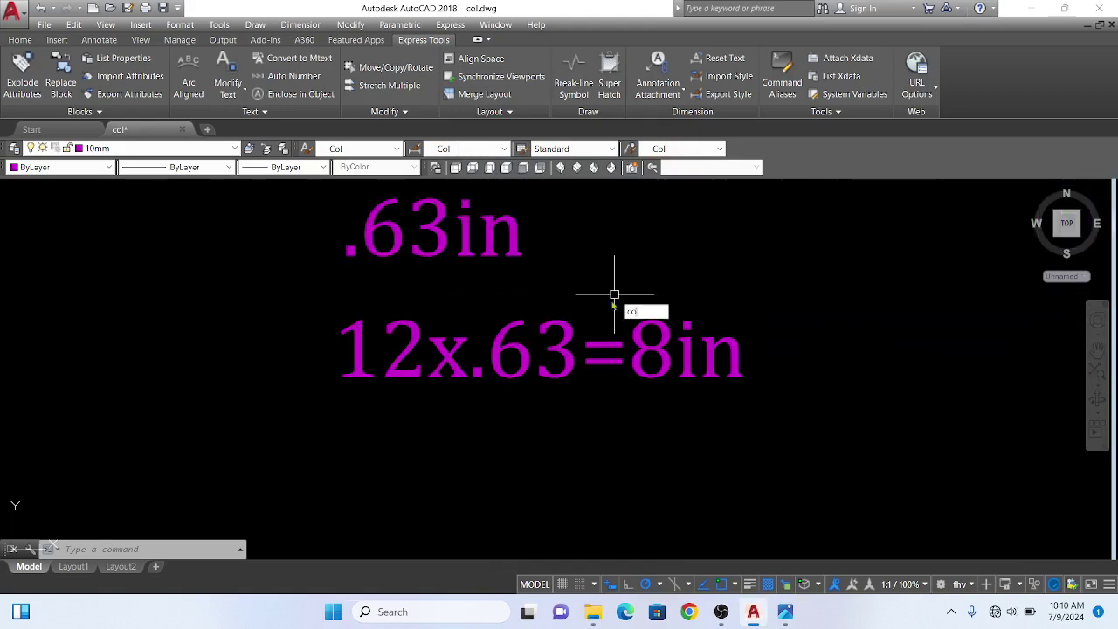
key("Return")
left_click(612, 357)
key("Return")
left_click(773, 301)
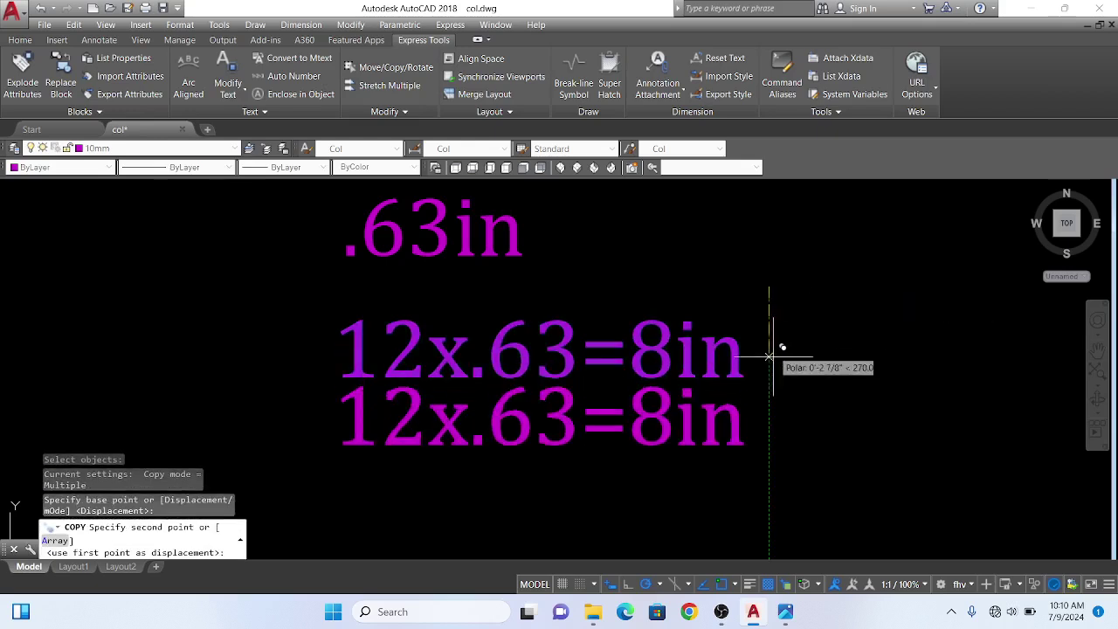
left_click(747, 394)
key("Return")
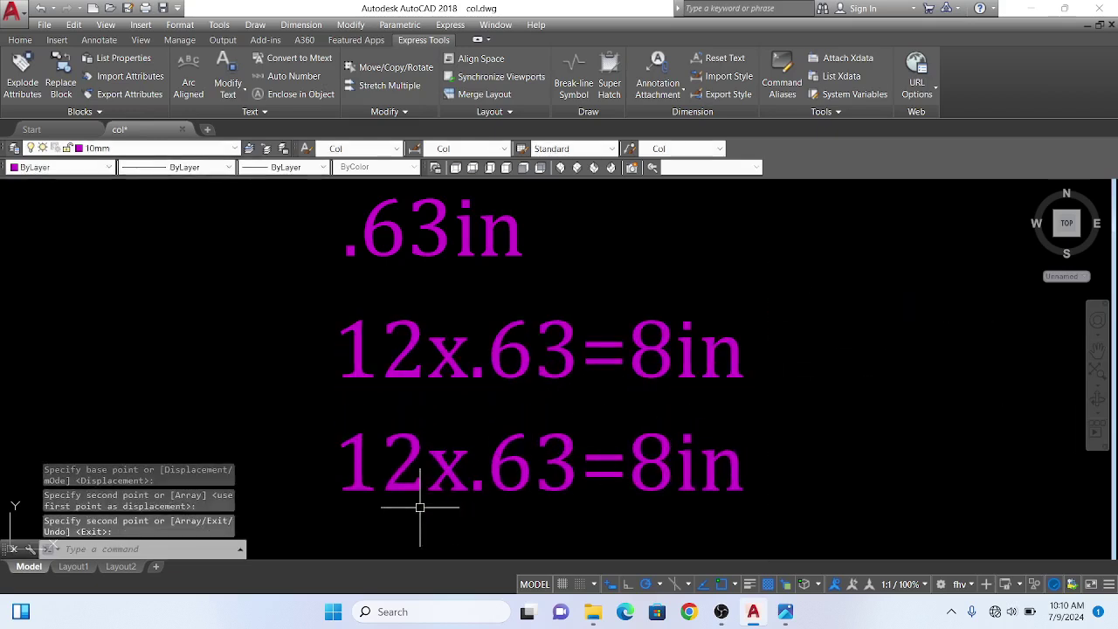
- Edit the copied note, replacing 12x with 4x and 8 with 3, so it reads 4x.63=3in
double_click(407, 482)
left_click_drag(469, 463, 335, 463)
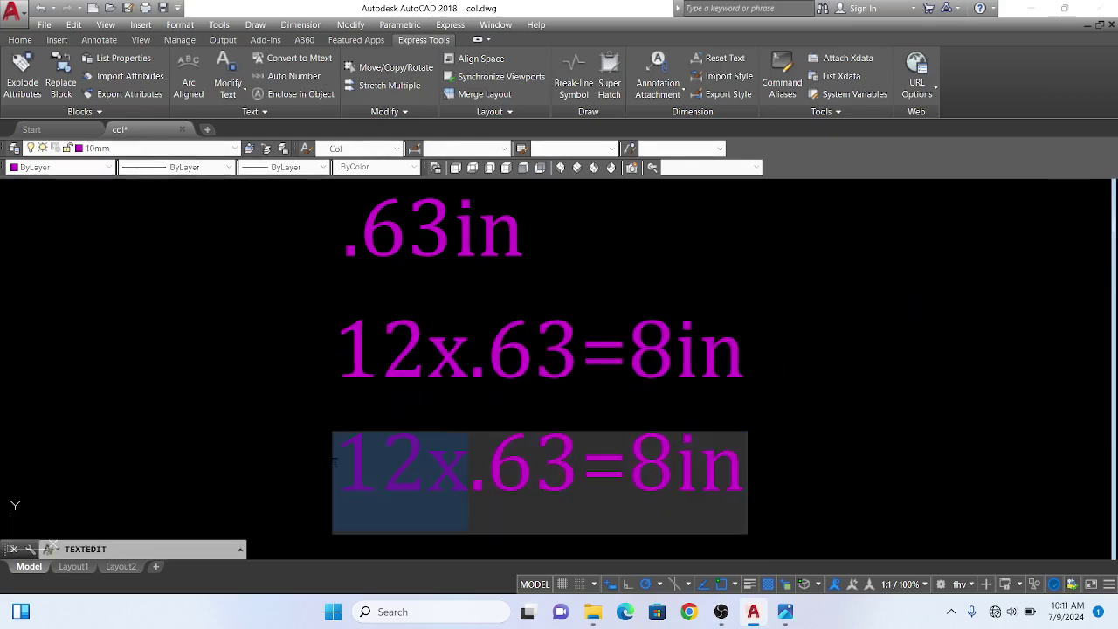
type("4")
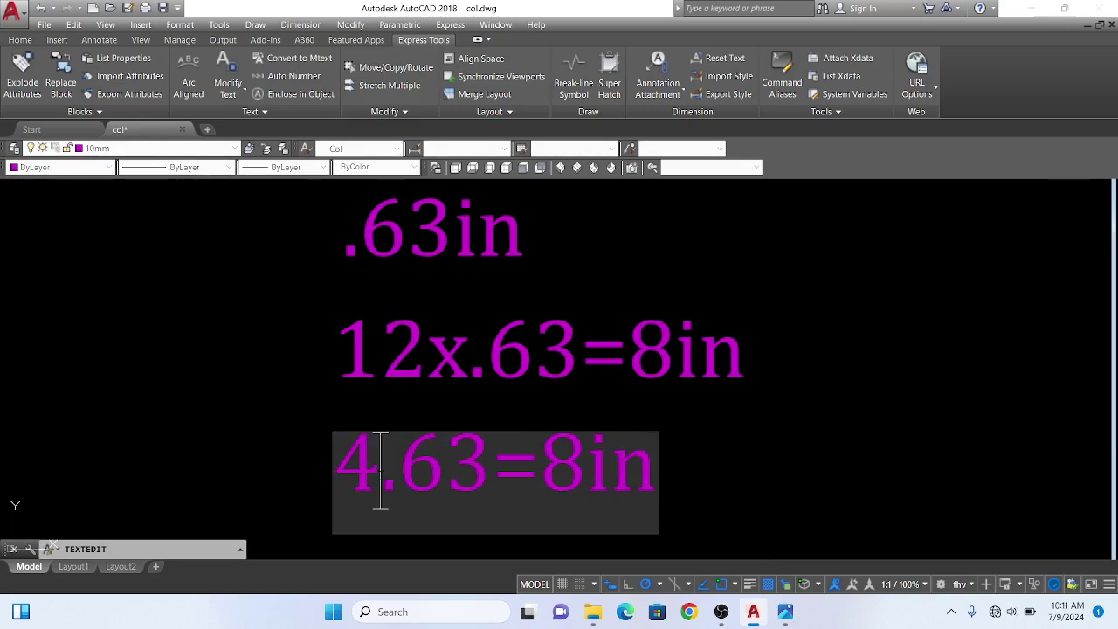
type("x")
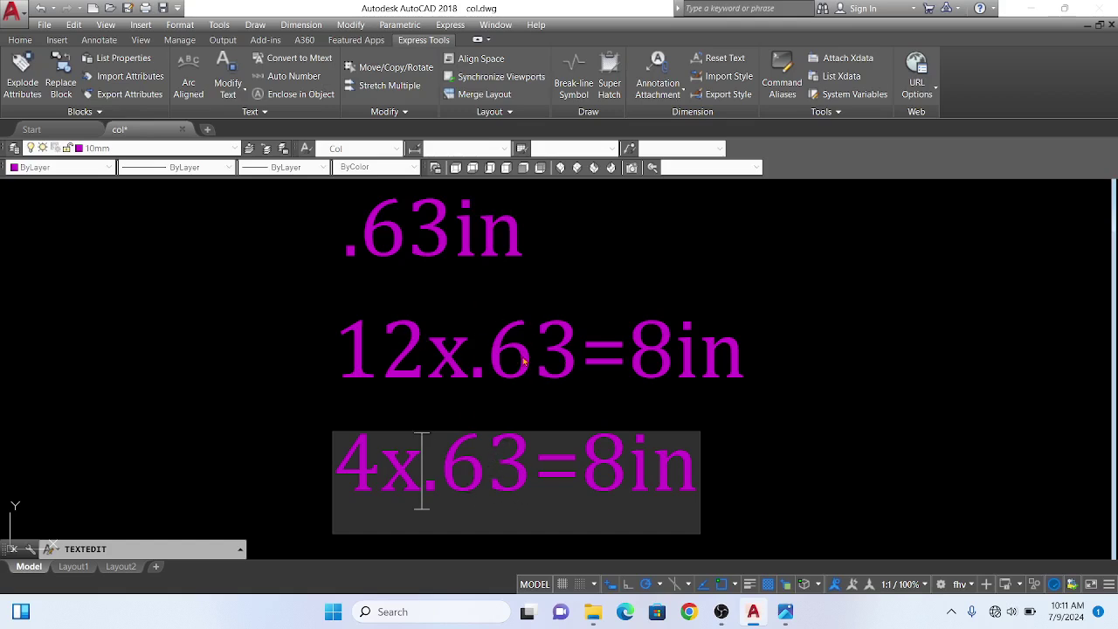
left_click(843, 445)
left_click(635, 463)
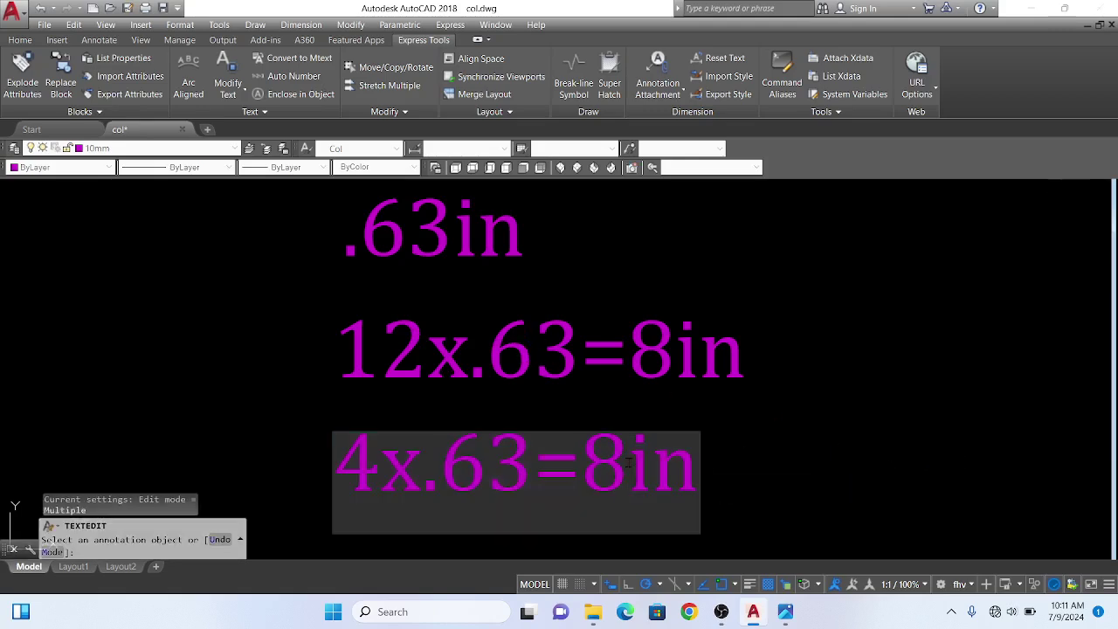
left_click_drag(629, 463, 590, 464)
type("3")
left_click(904, 444)
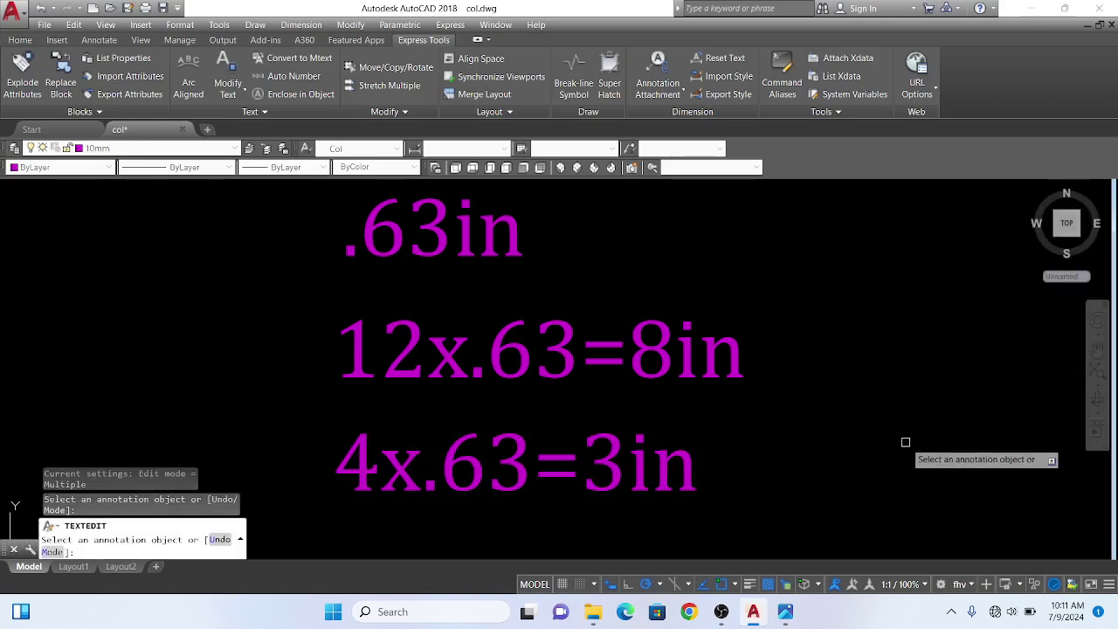
key("Escape")
scroll(651, 390, "down", 3)
scroll(719, 390, "up", 2)
- Set the colour of the 12x.63=8in note to Red in Properties
scroll(644, 375, "down", 2)
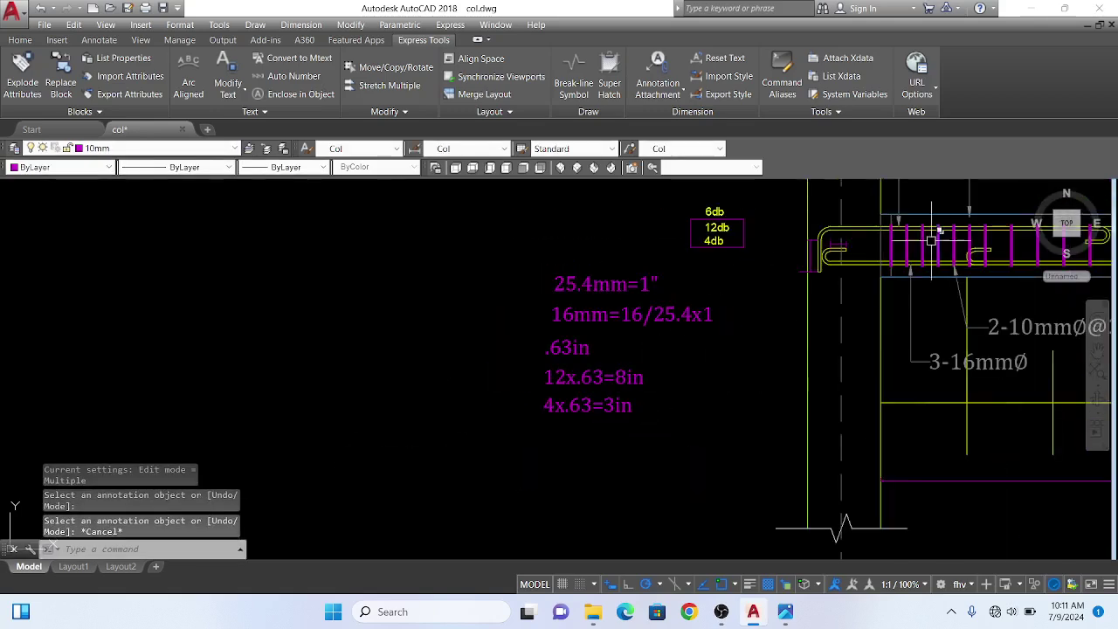
left_click(669, 379)
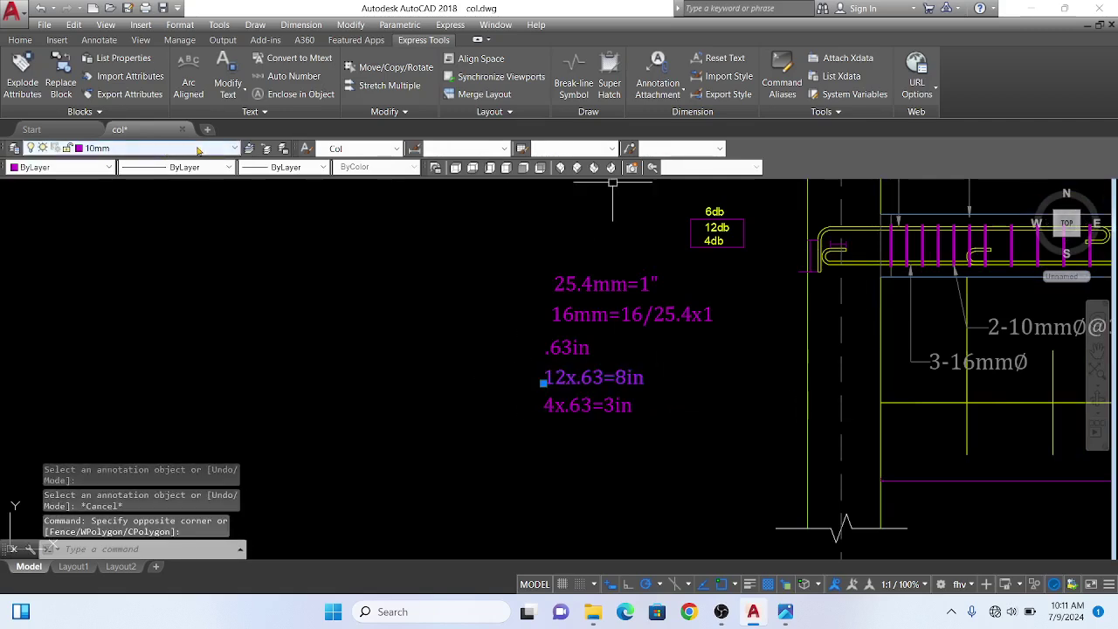
left_click(108, 166)
left_click(39, 193)
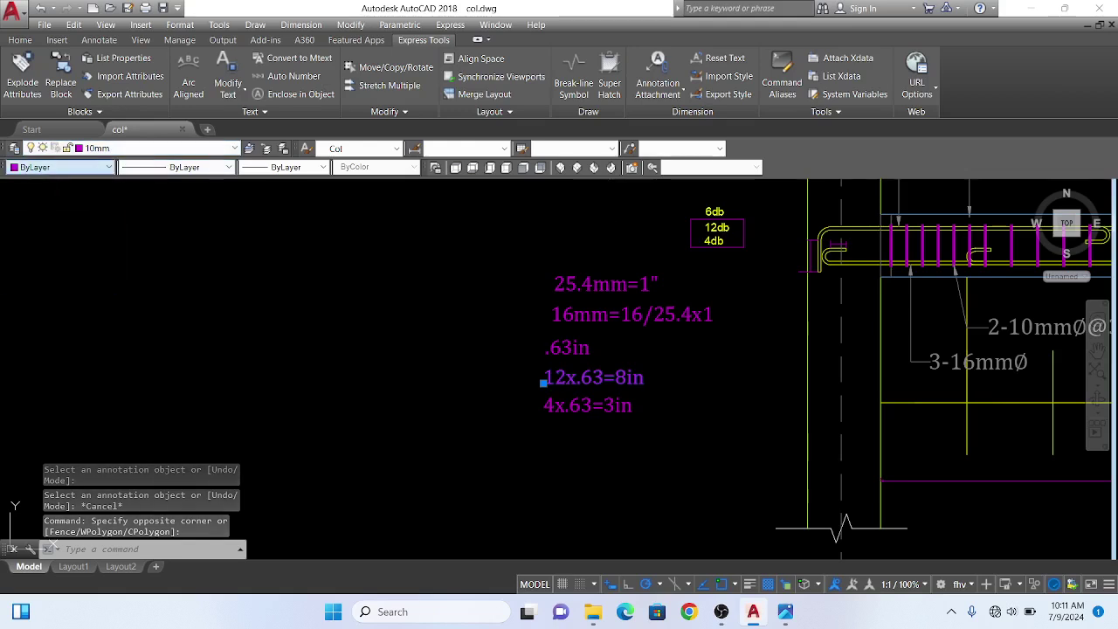
key("Escape")
- Open and close the 4x.63=3in note's editor, leaving its text unchanged
double_click(612, 406)
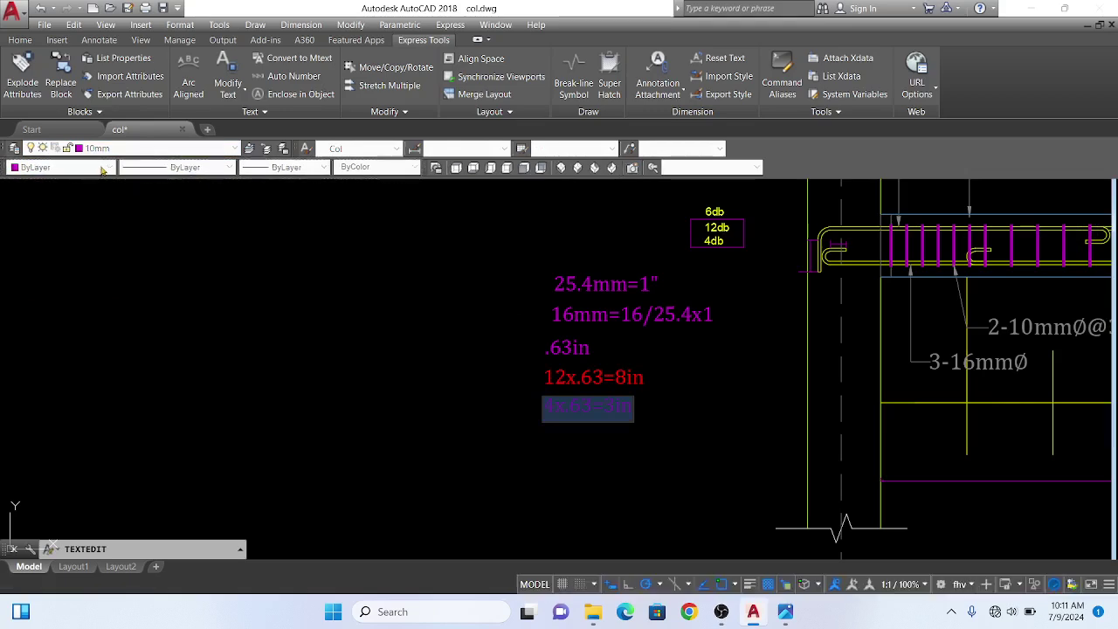
left_click(389, 349)
type("ma")
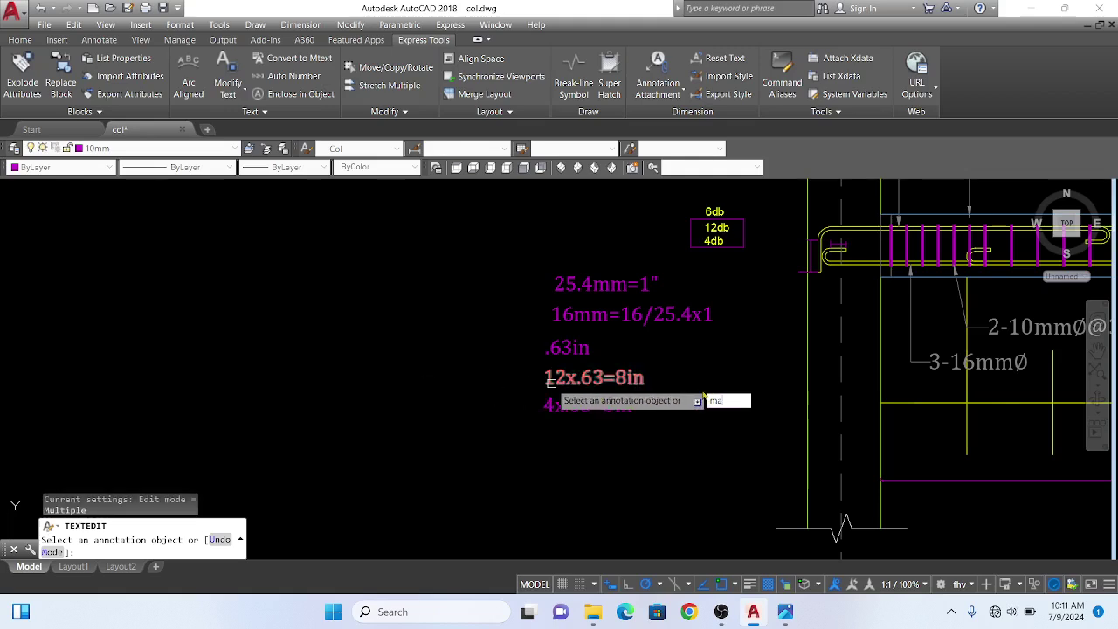
key("Return")
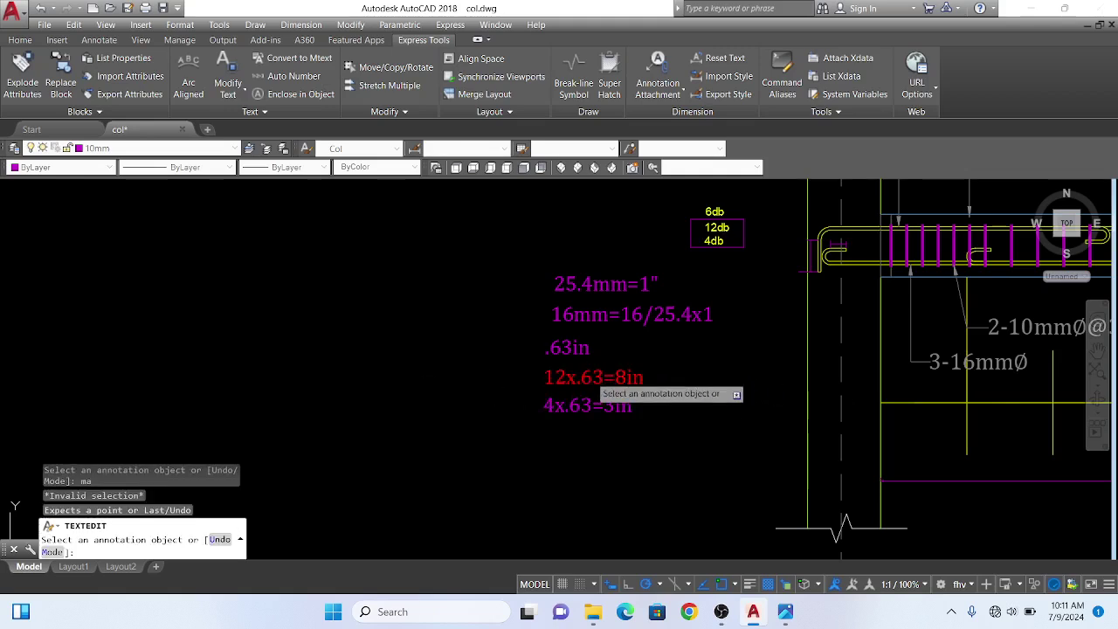
left_click(616, 405)
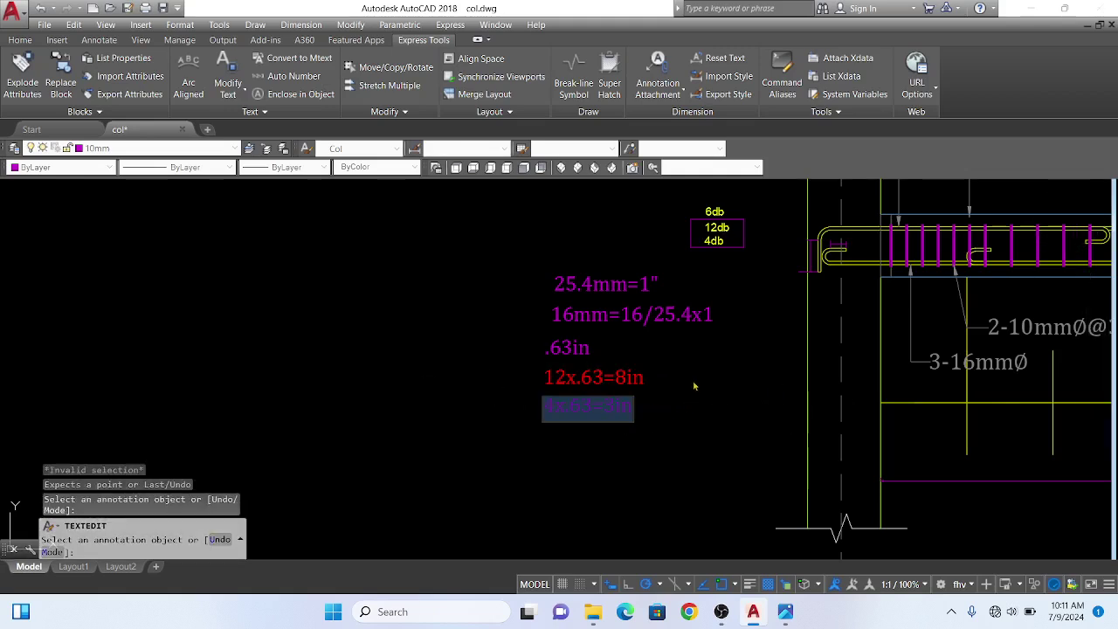
left_click(694, 386)
type("m")
key("Return")
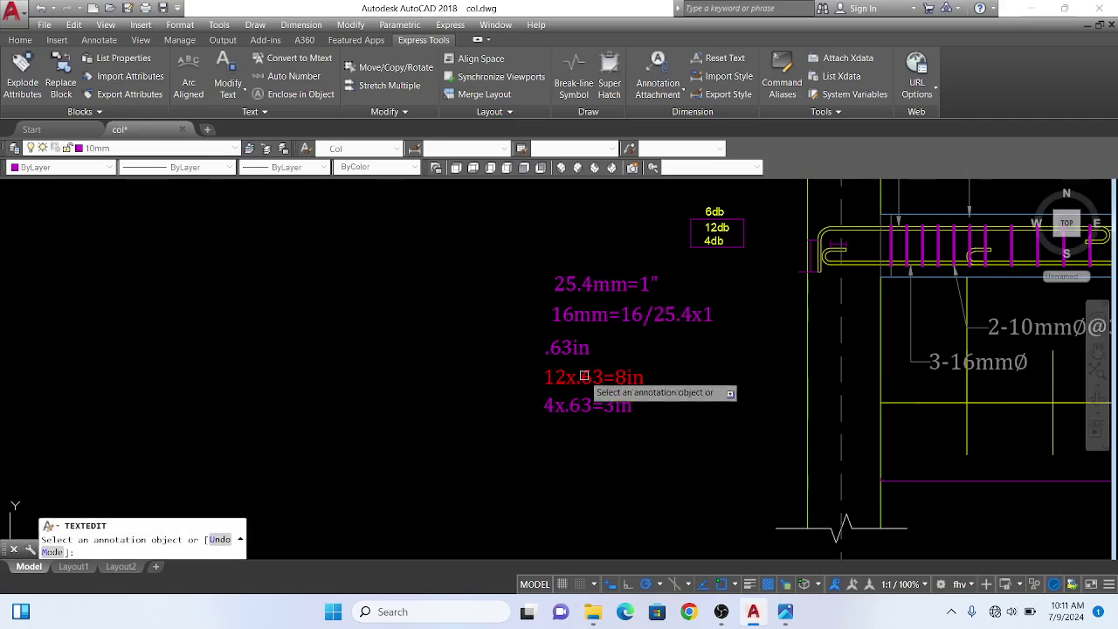
left_click(622, 377)
left_click(629, 404)
left_click(630, 404)
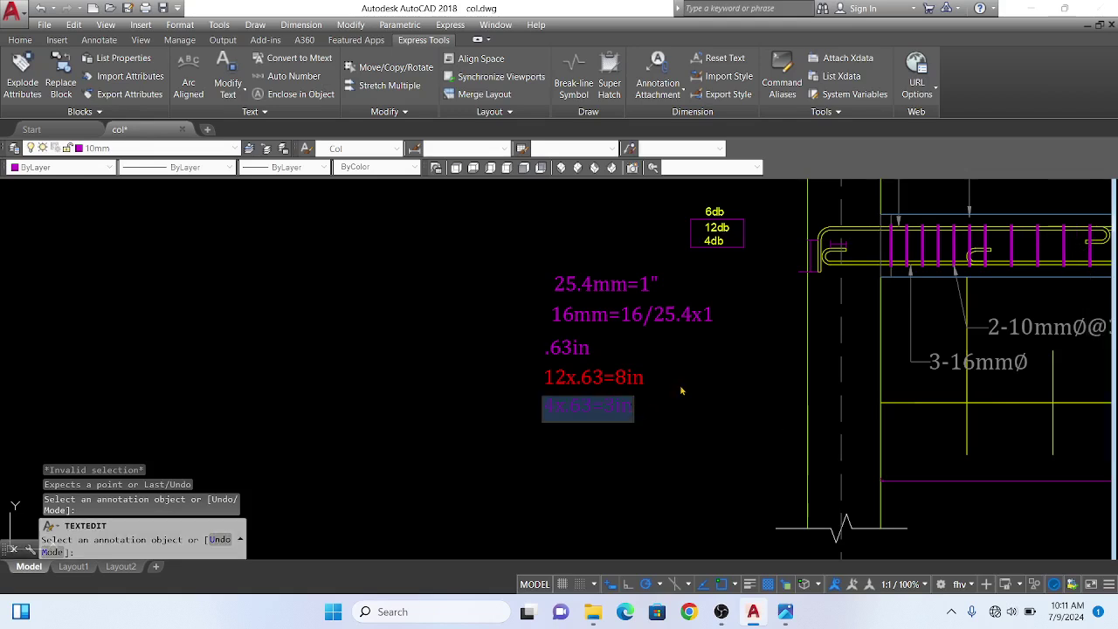
left_click(660, 393)
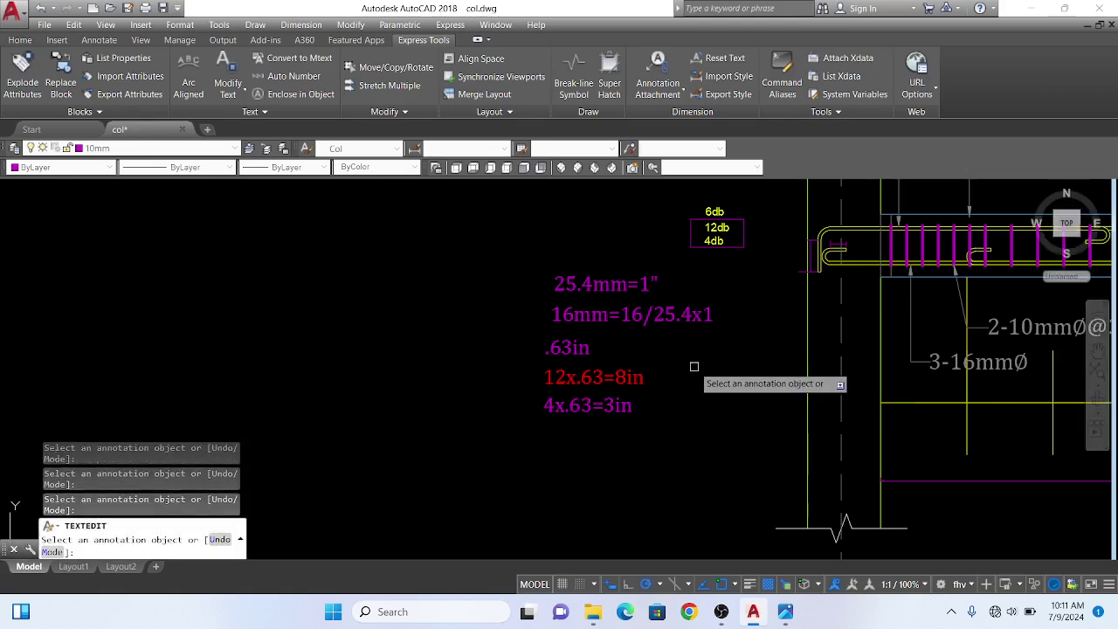
key("Escape")
- Try setting the 4x.63=3in note's colour to Red in Properties
left_click(624, 405)
left_click(79, 166)
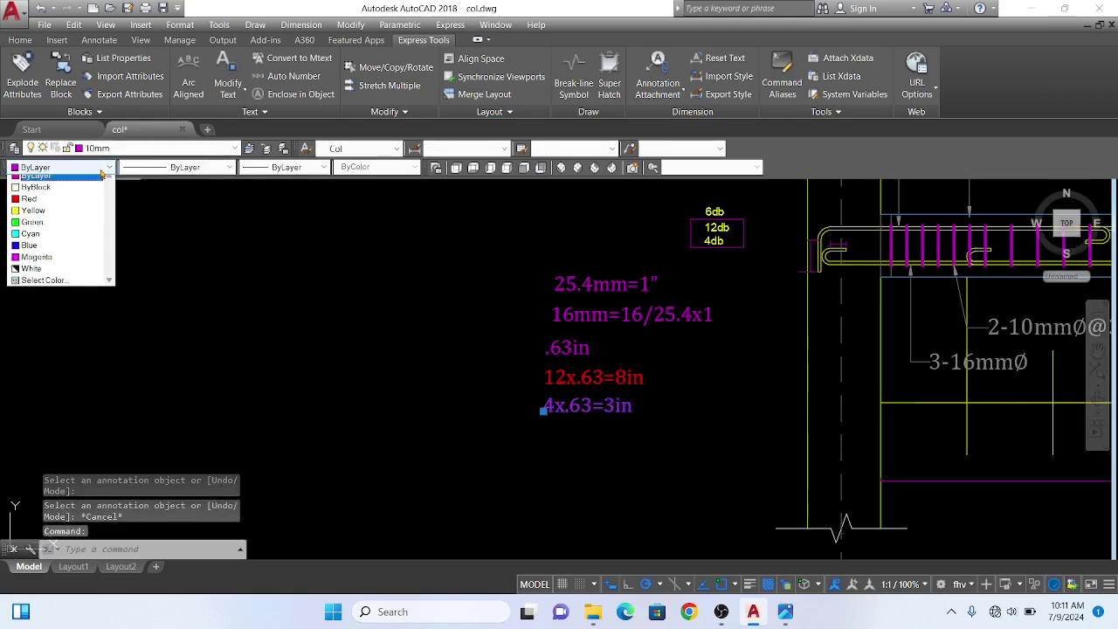
left_click(35, 190)
key("Escape")
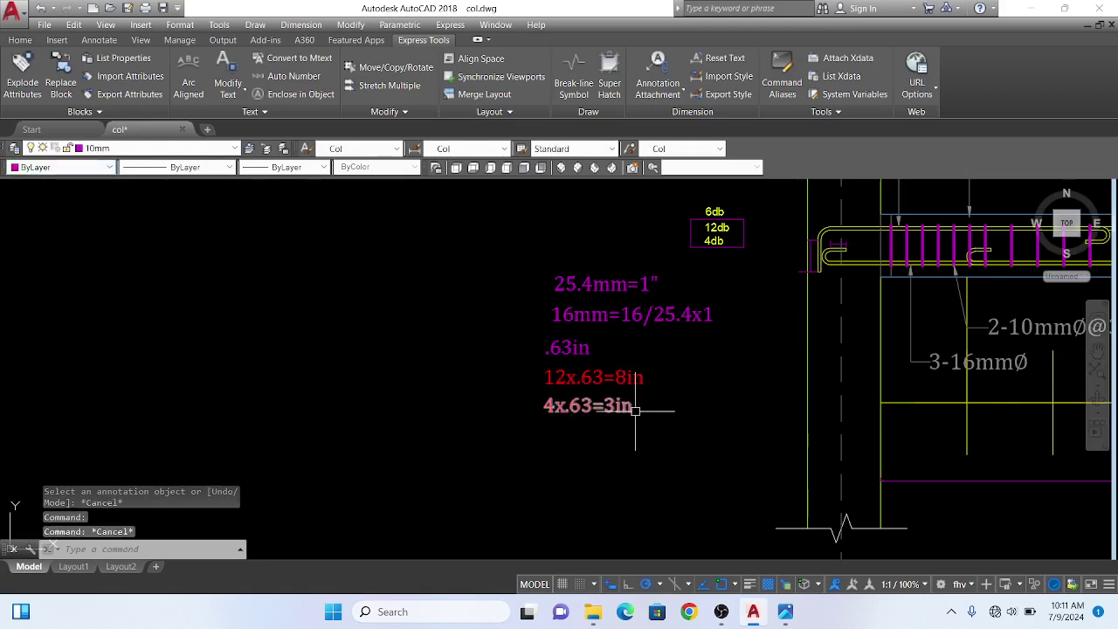
scroll(638, 414, "up", 5)
scroll(532, 419, "down", 5)
scroll(784, 236, "up", 6)
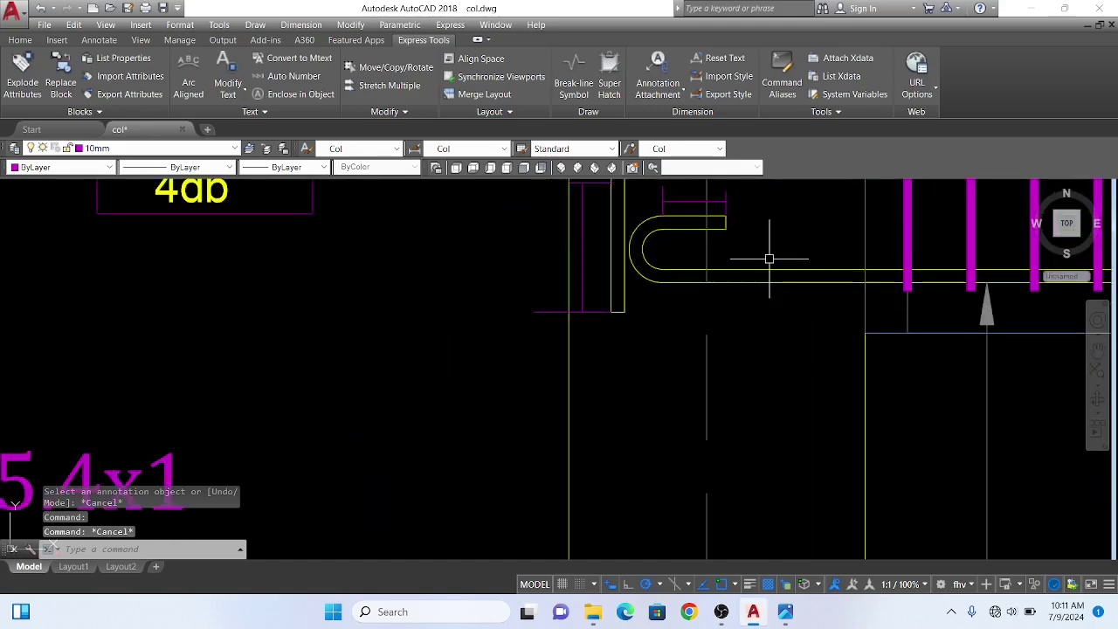
scroll(769, 253, "down", 2)
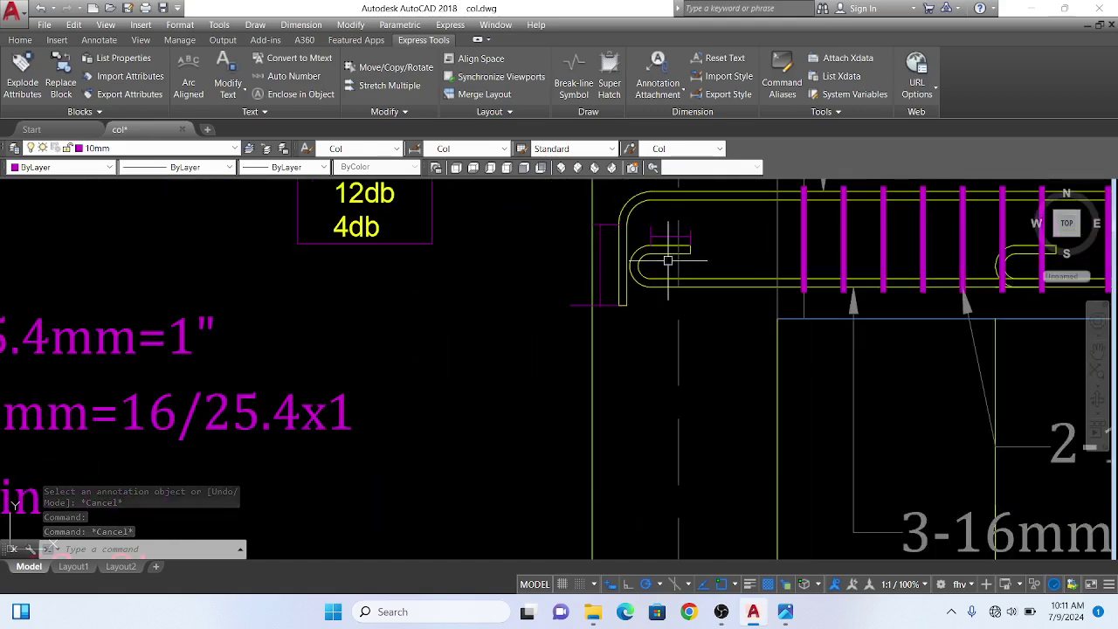
scroll(687, 238, "down", 5)
scroll(516, 305, "down", 9)
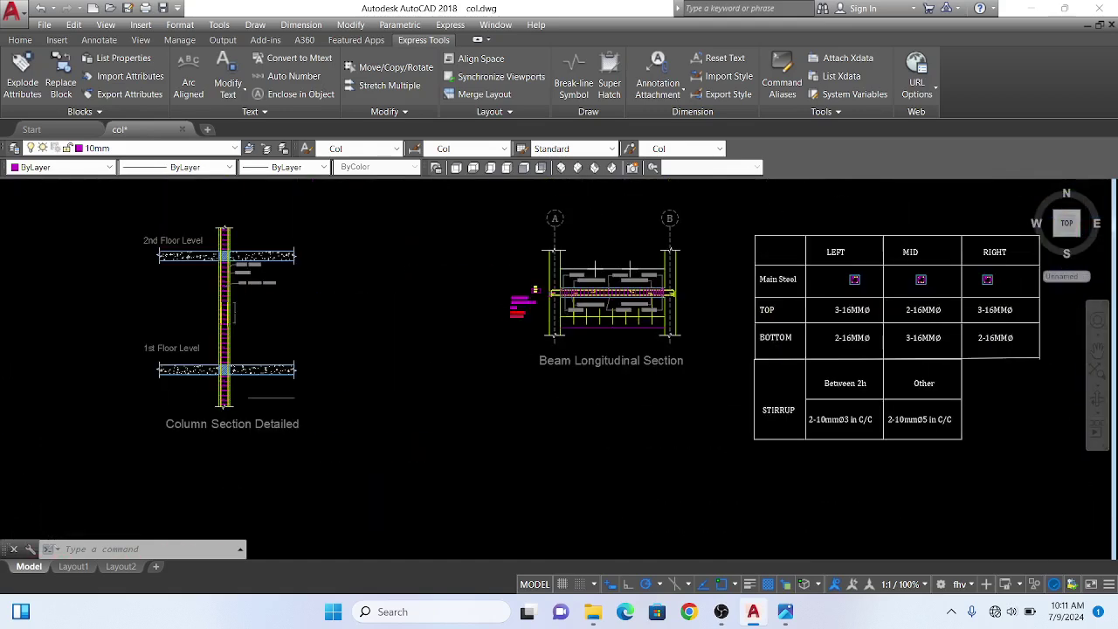
scroll(612, 323, "up", 2)
scroll(747, 342, "down", 2)
scroll(620, 328, "up", 5)
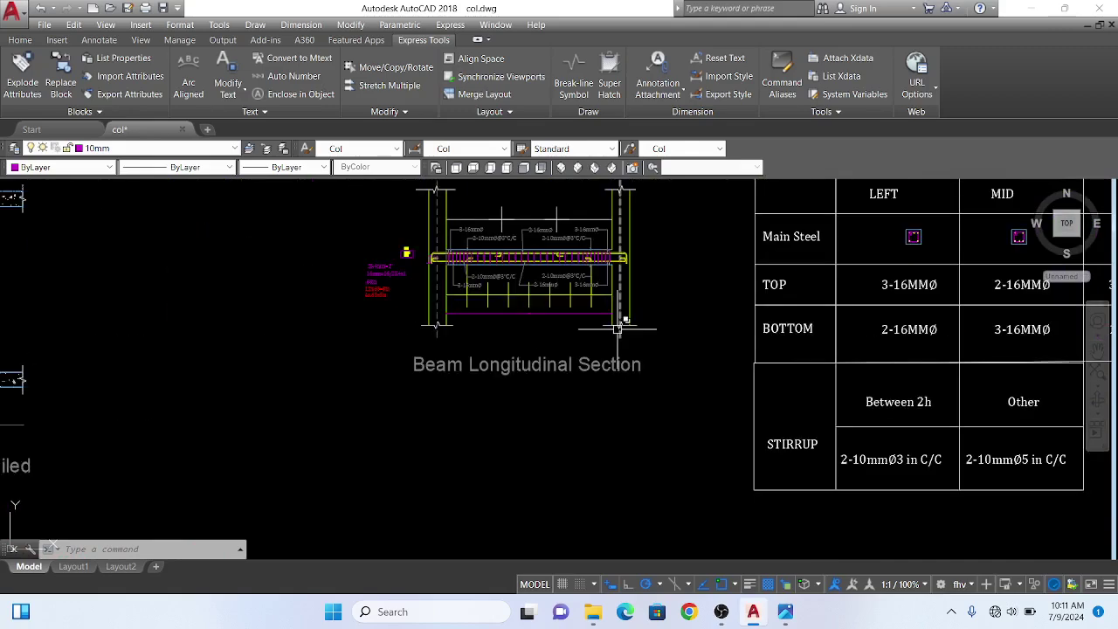
scroll(695, 320, "down", 5)
scroll(662, 311, "up", 4)
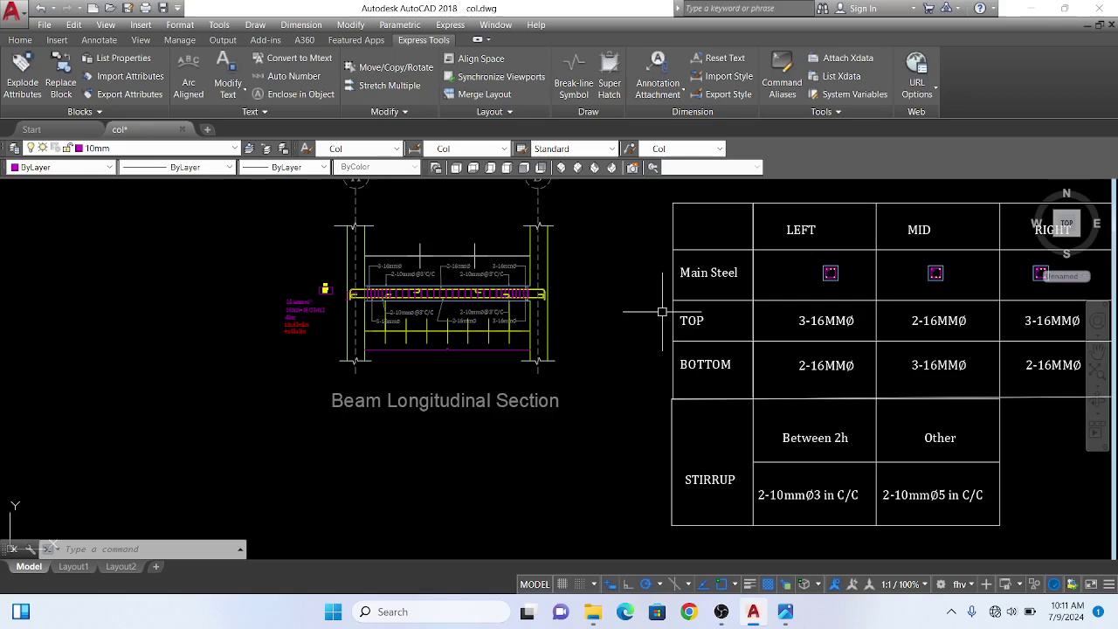